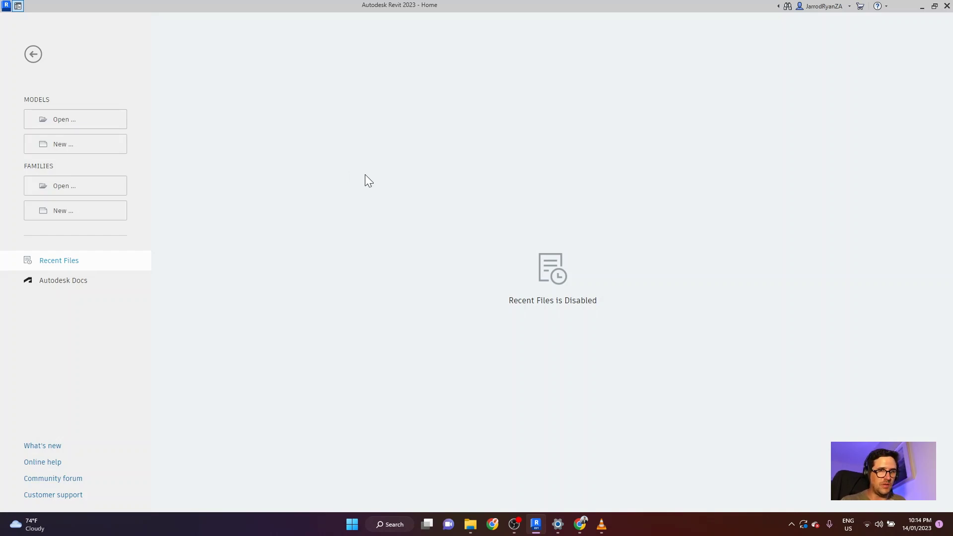
Start a new project based on the Architectural Template.
{"action": "left_click", "coordinate": [54, 147]}
{"action": "left_click", "coordinate": [438, 240]}
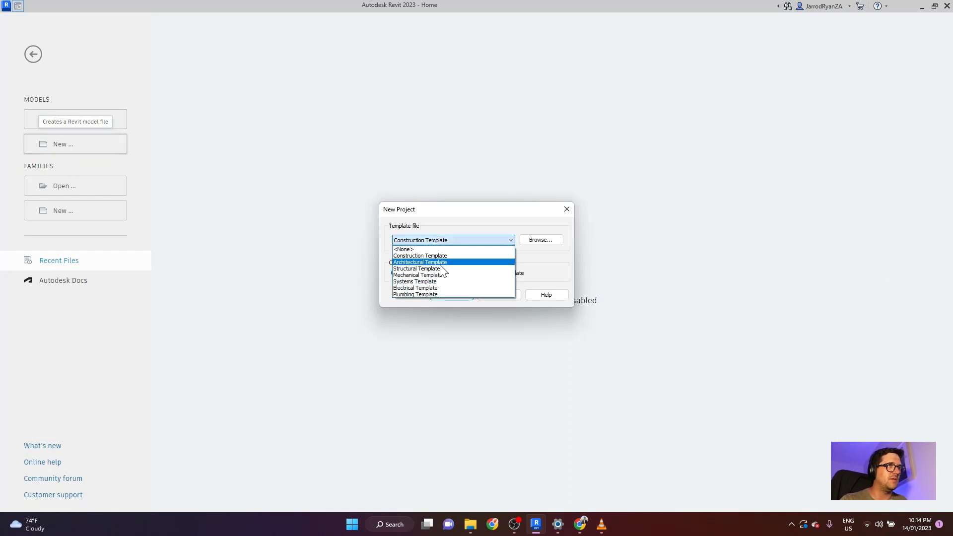
{"action": "left_click", "coordinate": [439, 259]}
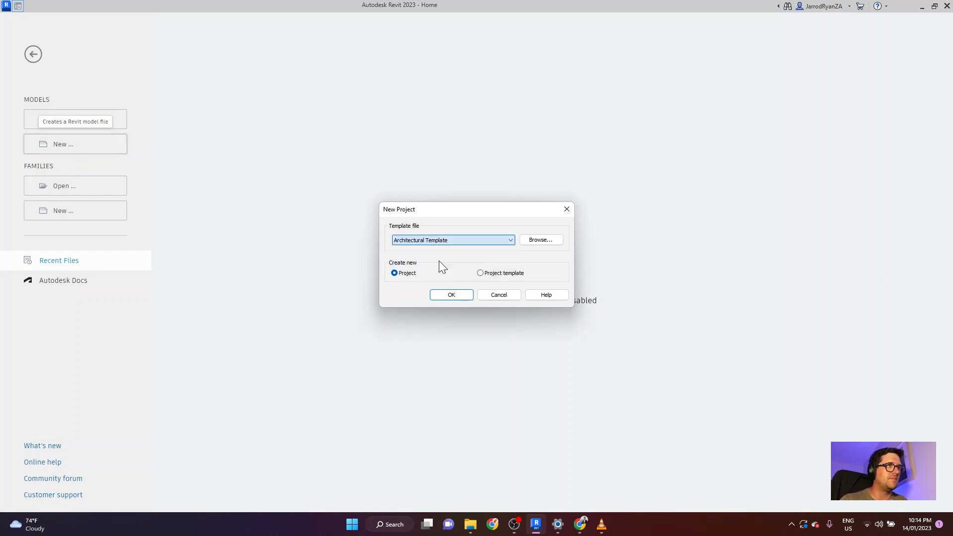
Create the project and start an architectural wall of type Curtain_Wall-Exterior_Glazing.
{"action": "left_click", "coordinate": [451, 295]}
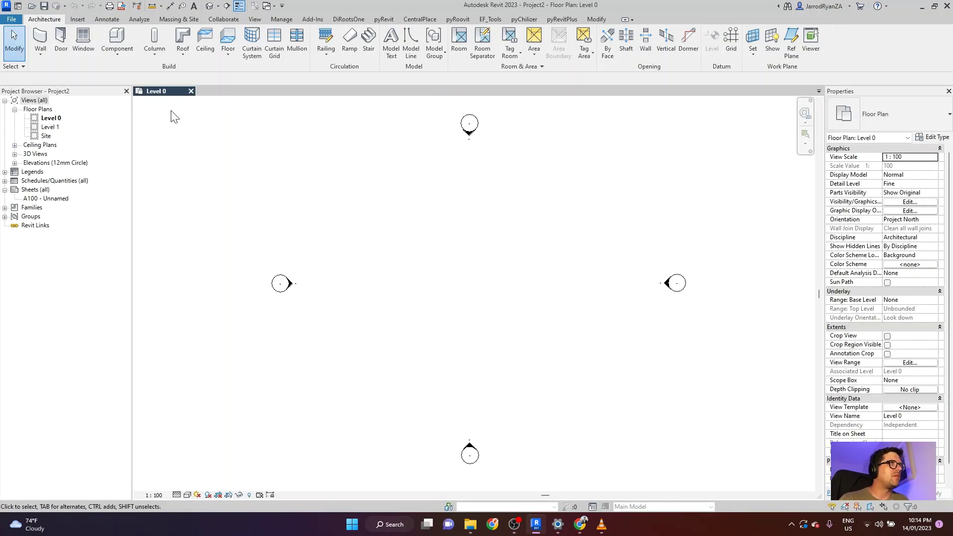
{"action": "left_click", "coordinate": [40, 51]}
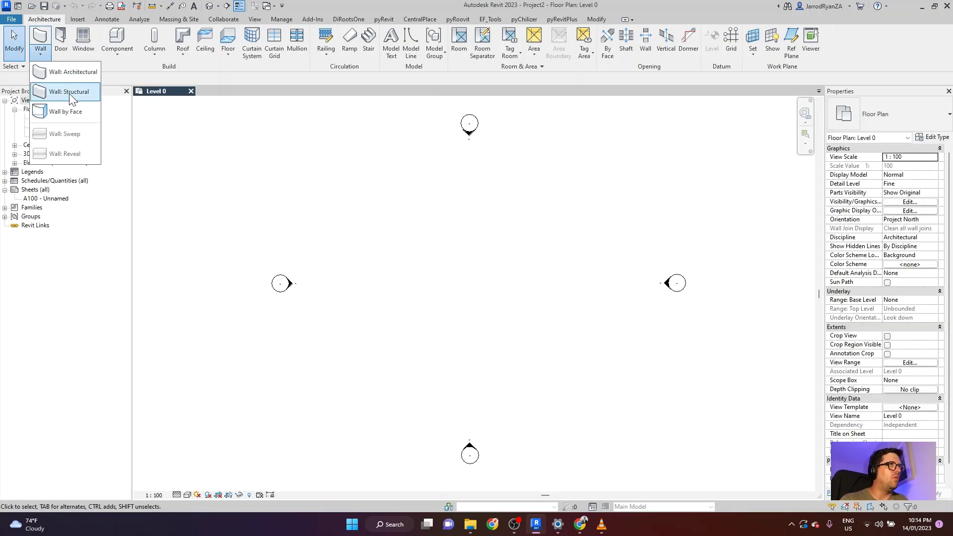
{"action": "left_click", "coordinate": [82, 74]}
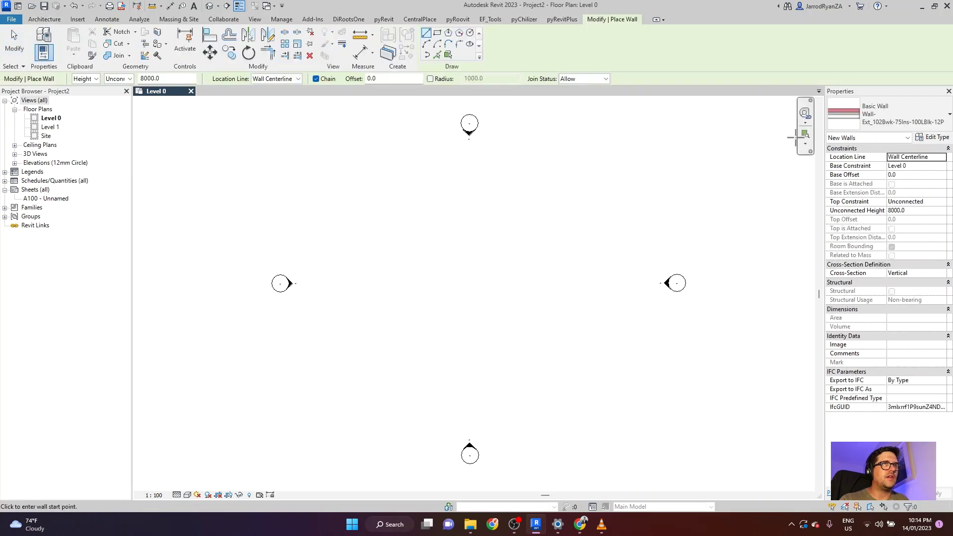
{"action": "left_click", "coordinate": [874, 116]}
{"action": "scroll", "coordinate": [869, 249], "scroll_direction": "down", "scroll_amount": 3}
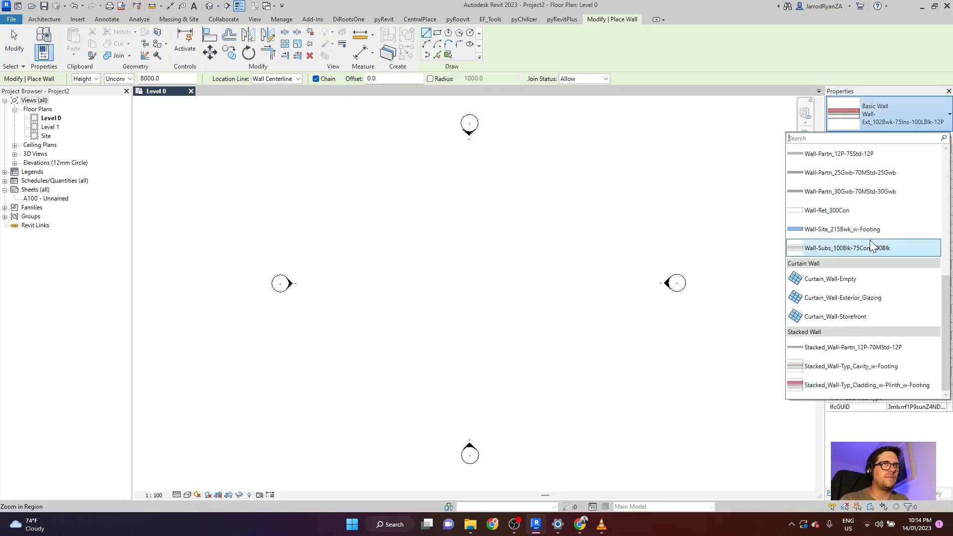
{"action": "left_click", "coordinate": [858, 299]}
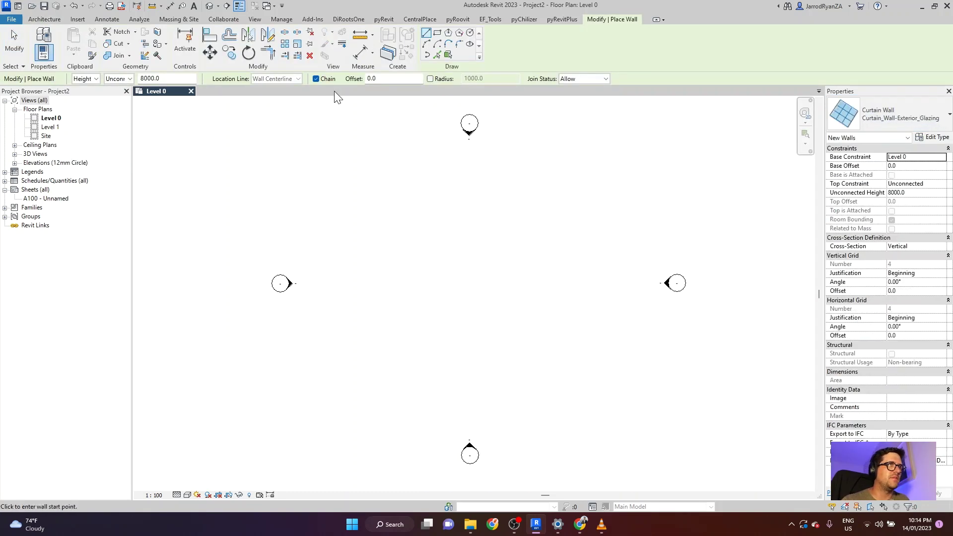
Draw a 5400-wide 180° arc curtain wall on the Level 0 plan and check it.
{"action": "left_click", "coordinate": [427, 43]}
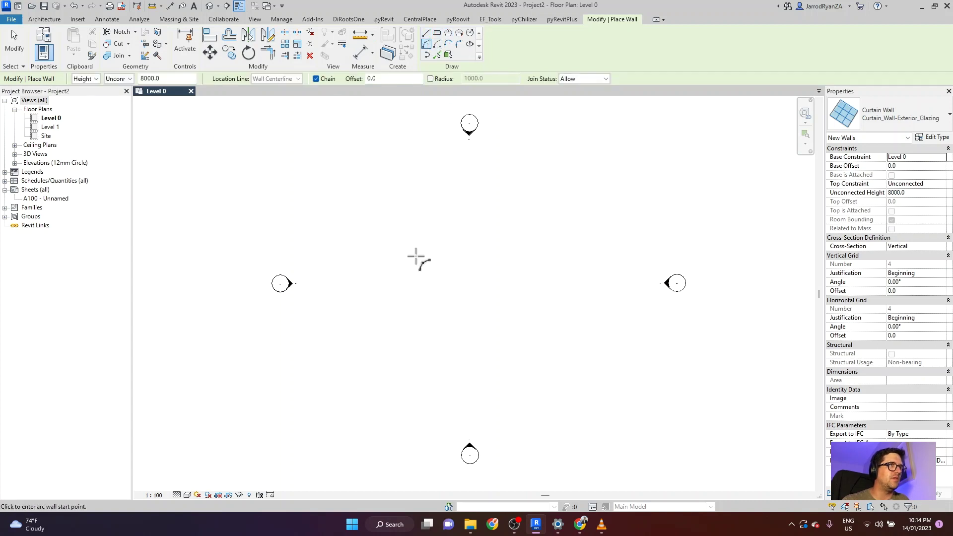
{"action": "left_click", "coordinate": [422, 252]}
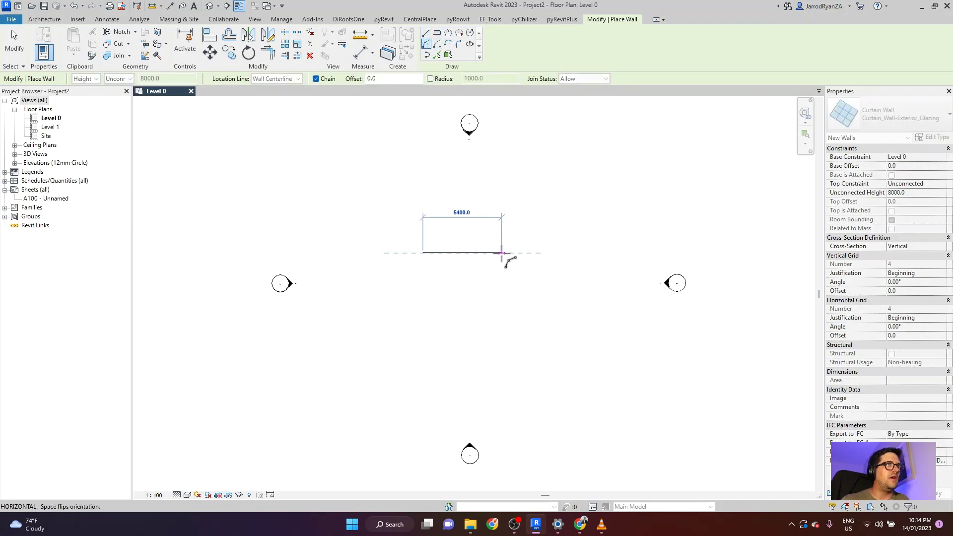
{"action": "left_click", "coordinate": [502, 253]}
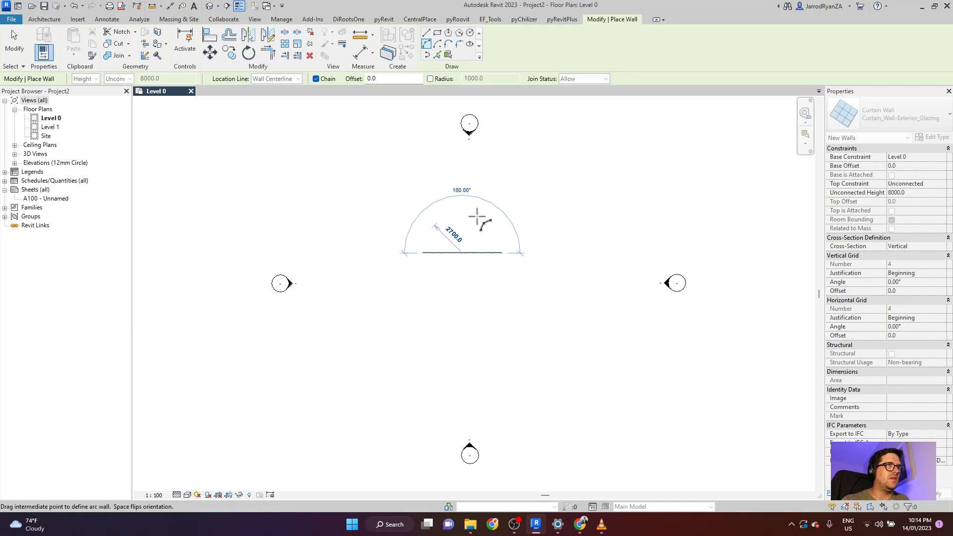
{"action": "left_click", "coordinate": [485, 221]}
{"action": "key", "text": "Escape"}
{"action": "key", "text": "Escape"}
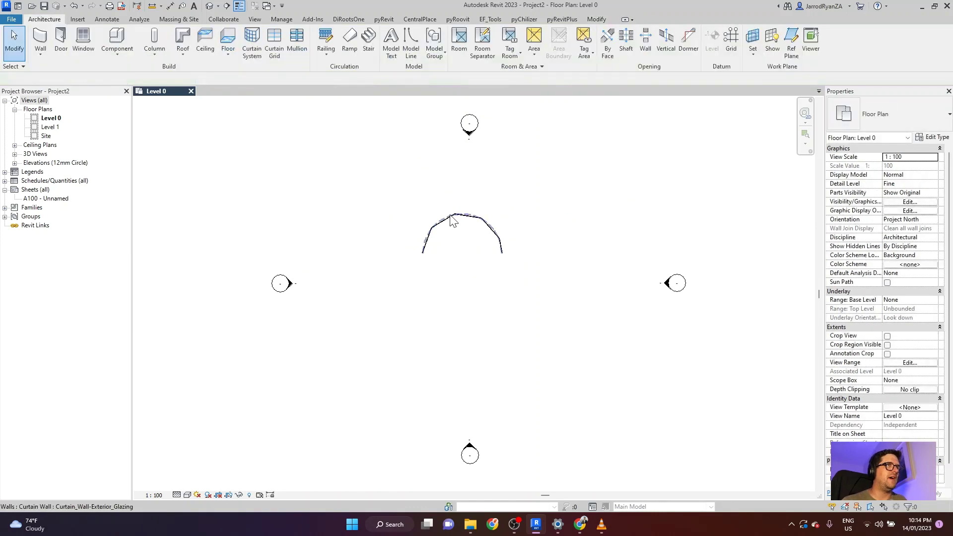
{"action": "scroll", "coordinate": [481, 234], "scroll_direction": "up", "scroll_amount": 3}
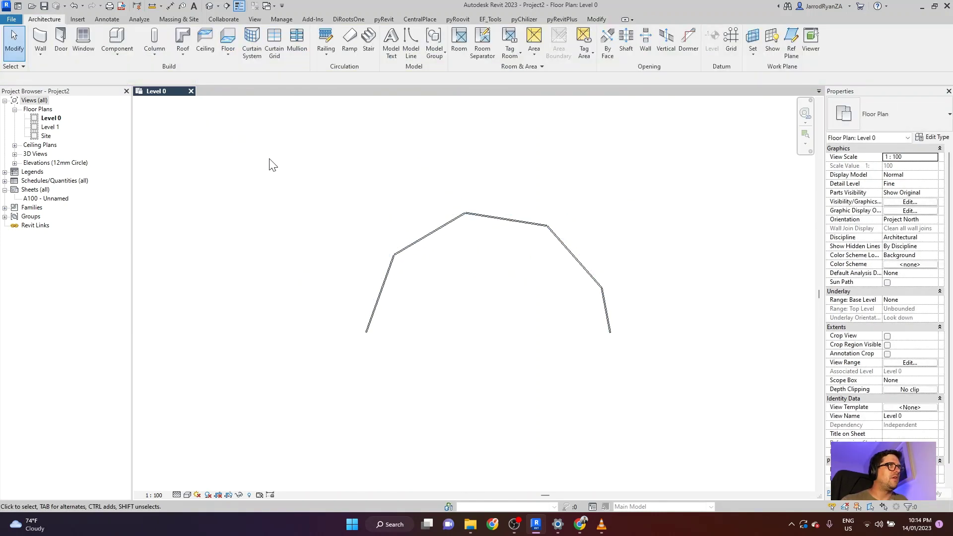
{"action": "left_click", "coordinate": [485, 216]}
{"action": "key", "text": "Escape"}
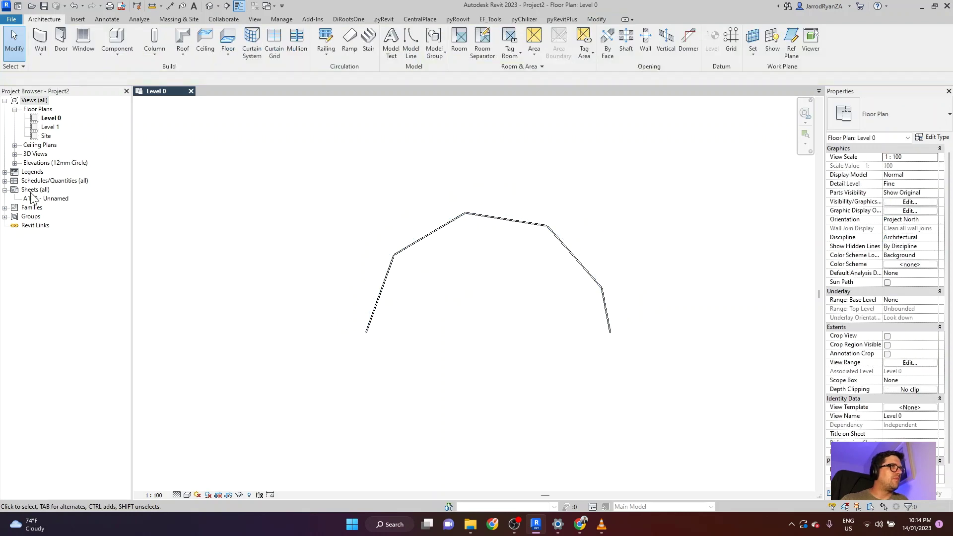
Open the North elevation view.
{"action": "left_click", "coordinate": [14, 163]}
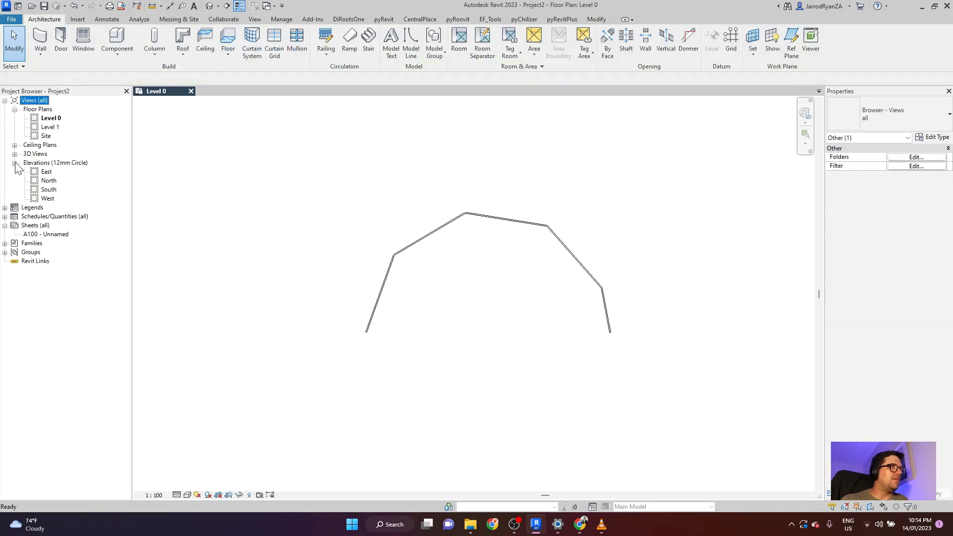
{"action": "double_click", "coordinate": [49, 181]}
{"action": "scroll", "coordinate": [430, 232], "scroll_direction": "down", "scroll_amount": 1}
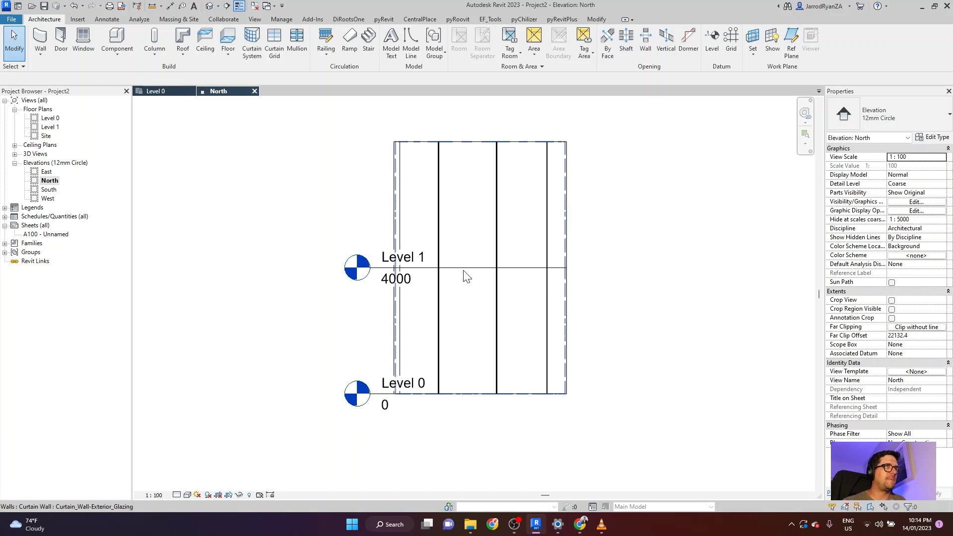
Copy Level 1 up 4000 to create Level 2.
{"action": "left_click", "coordinate": [387, 271]}
{"action": "key", "text": "r"}
{"action": "key", "text": "o"}
{"action": "left_click", "coordinate": [407, 277]}
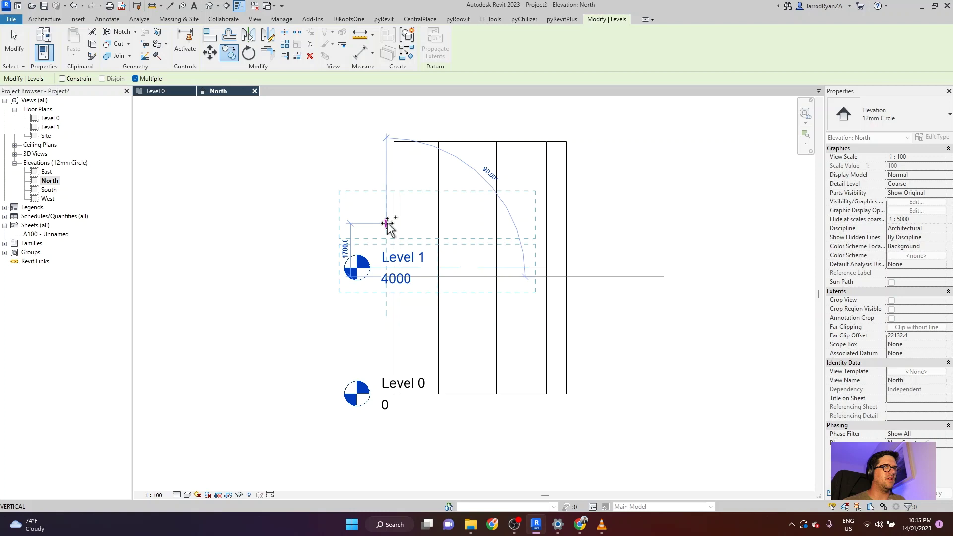
{"action": "type", "text": "400"}
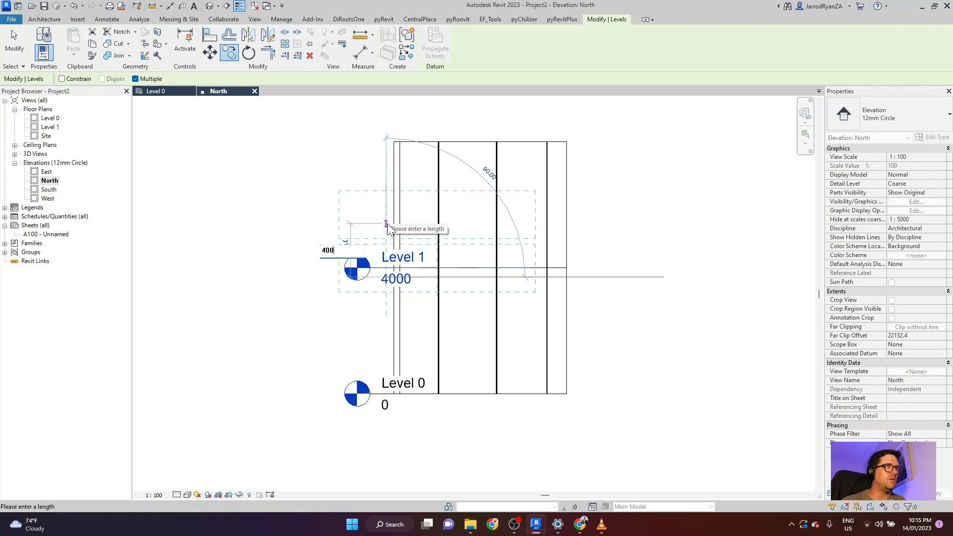
{"action": "type", "text": "0"}
{"action": "key", "text": "Return"}
{"action": "key", "text": "Escape"}
{"action": "key", "text": "Escape"}
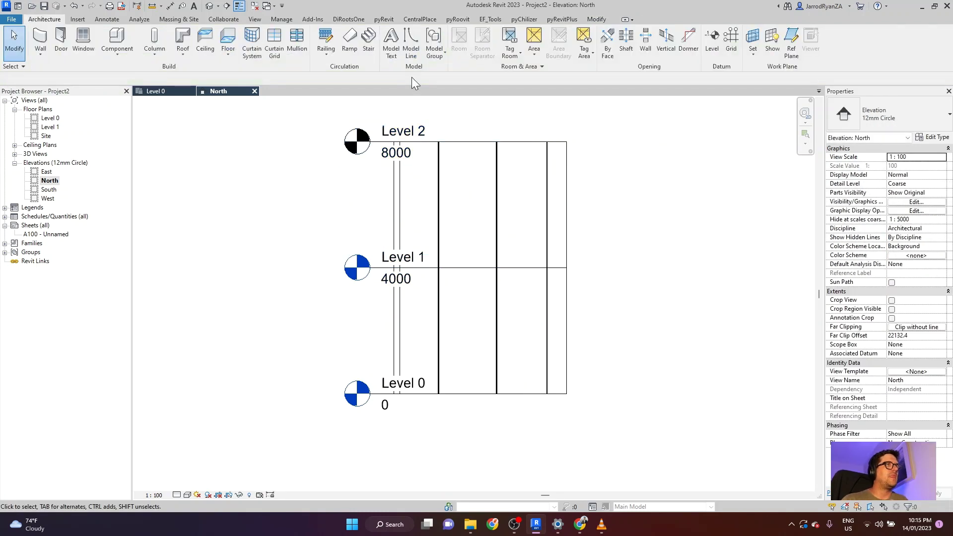
In a 3D view, set the curtain wall's top constraint to Up to level: Level 2.
{"action": "left_click", "coordinate": [209, 5]}
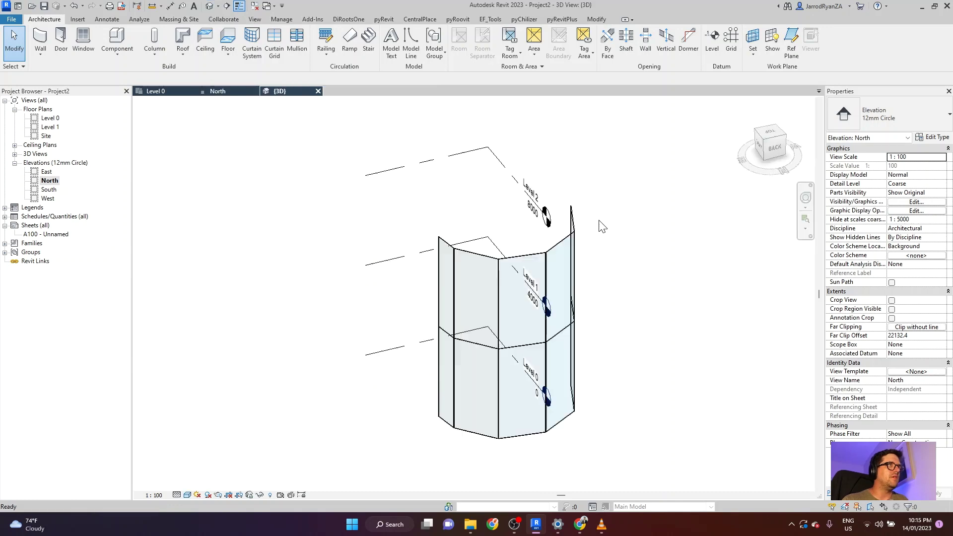
{"action": "left_click", "coordinate": [563, 242]}
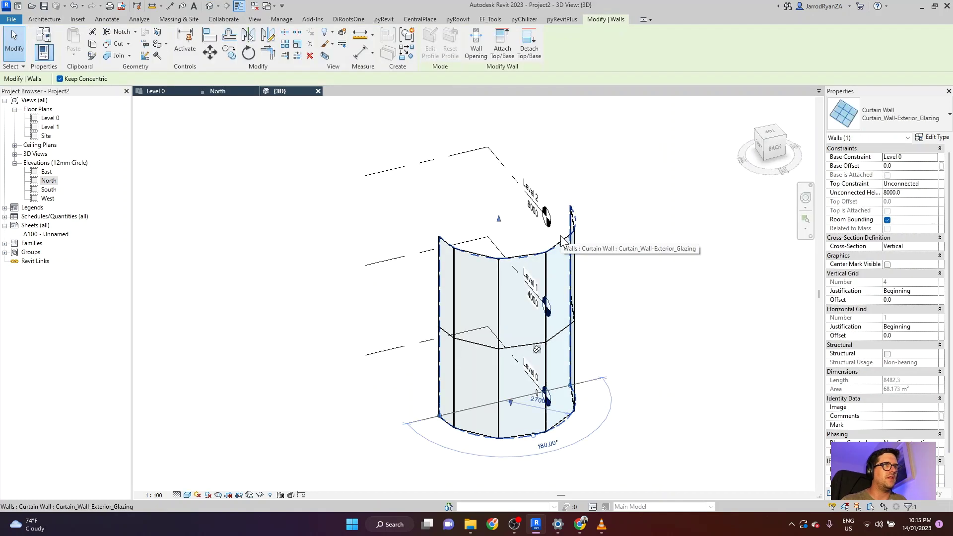
{"action": "left_click", "coordinate": [940, 189]}
{"action": "left_click", "coordinate": [937, 184]}
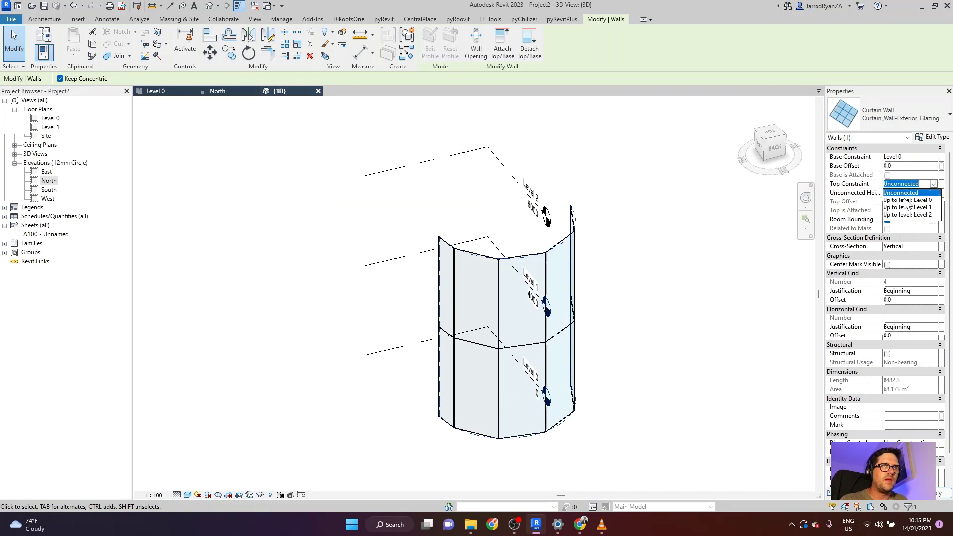
{"action": "left_click", "coordinate": [916, 218]}
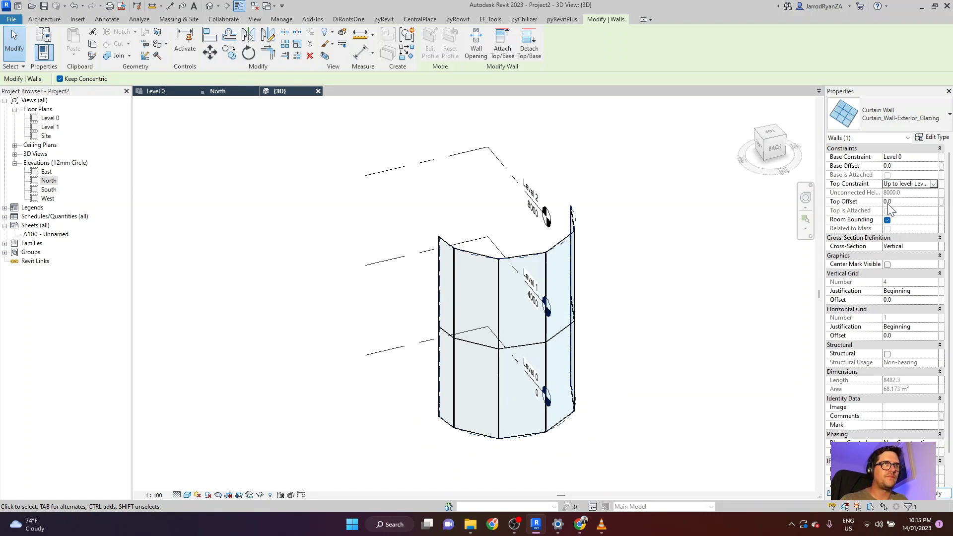
{"action": "left_click", "coordinate": [909, 203]}
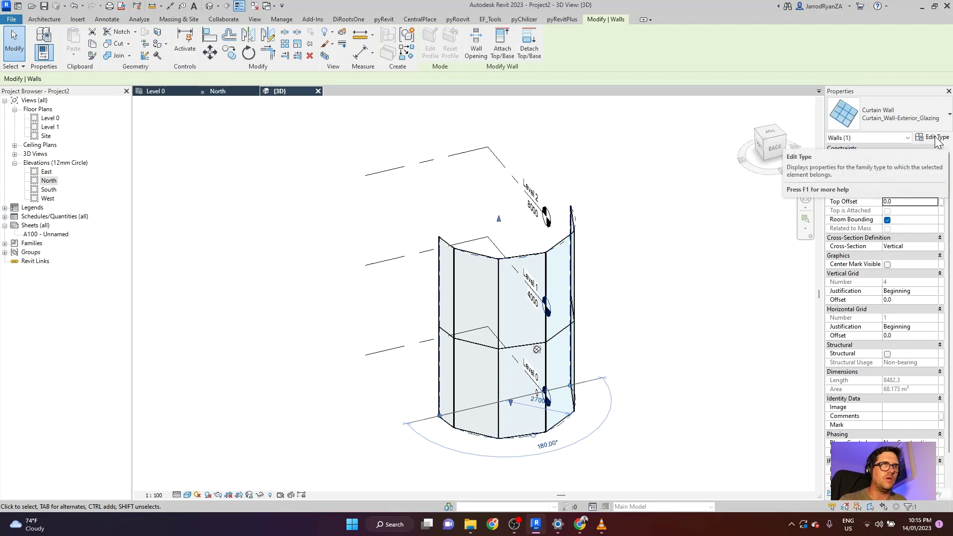
Duplicate the curtain wall type as Curtain_Facated.
{"action": "left_click", "coordinate": [936, 139]}
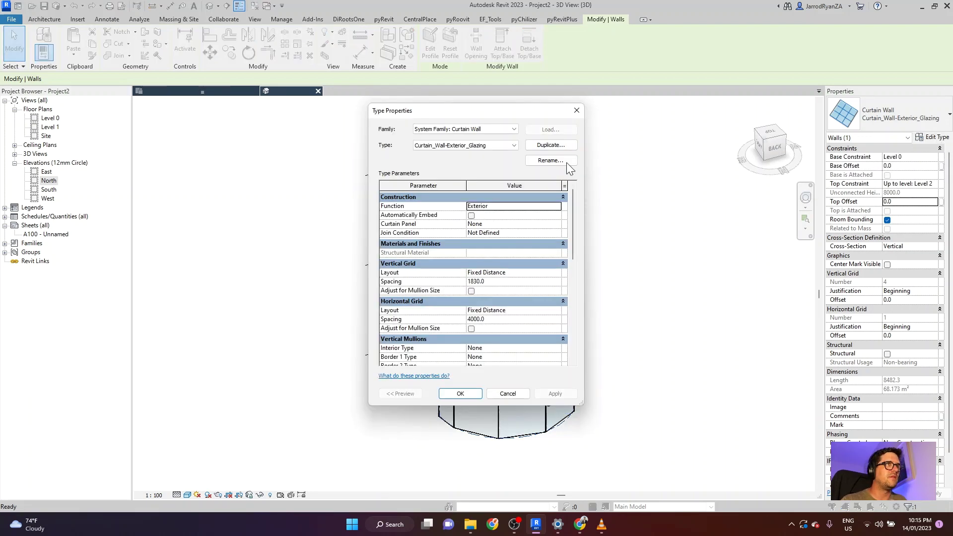
{"action": "left_click", "coordinate": [551, 145]}
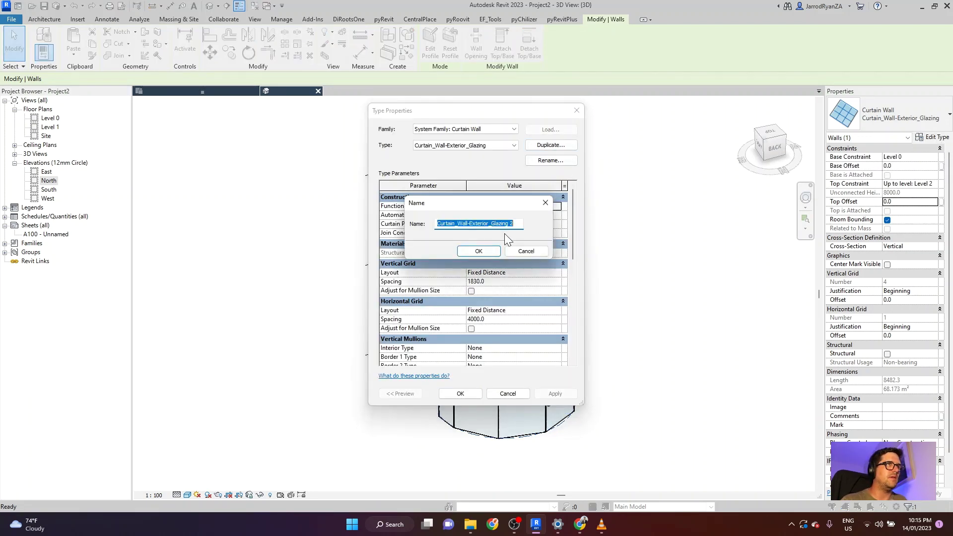
{"action": "left_click", "coordinate": [515, 223]}
{"action": "left_click_drag", "start_coordinate": [516, 223], "coordinate": [468, 230]}
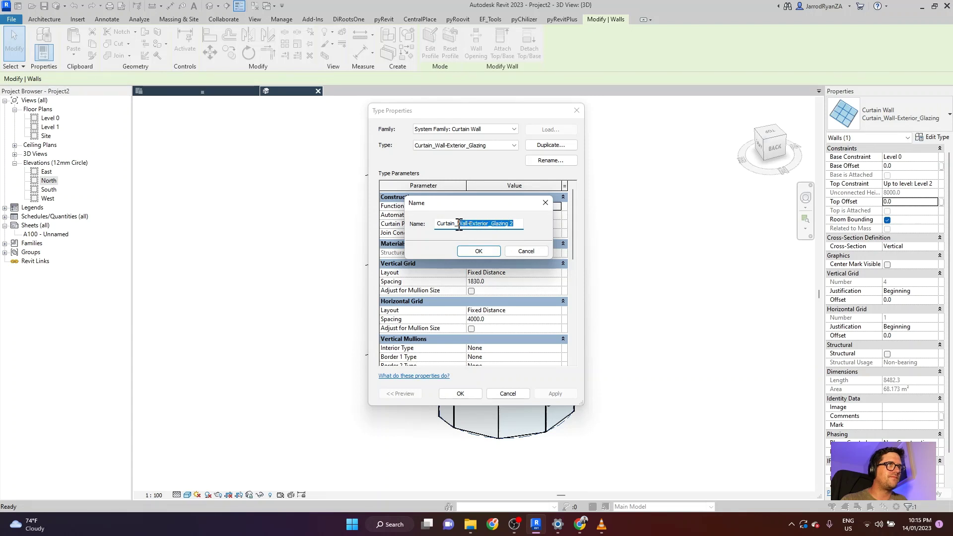
{"action": "type", "text": "Faca"}
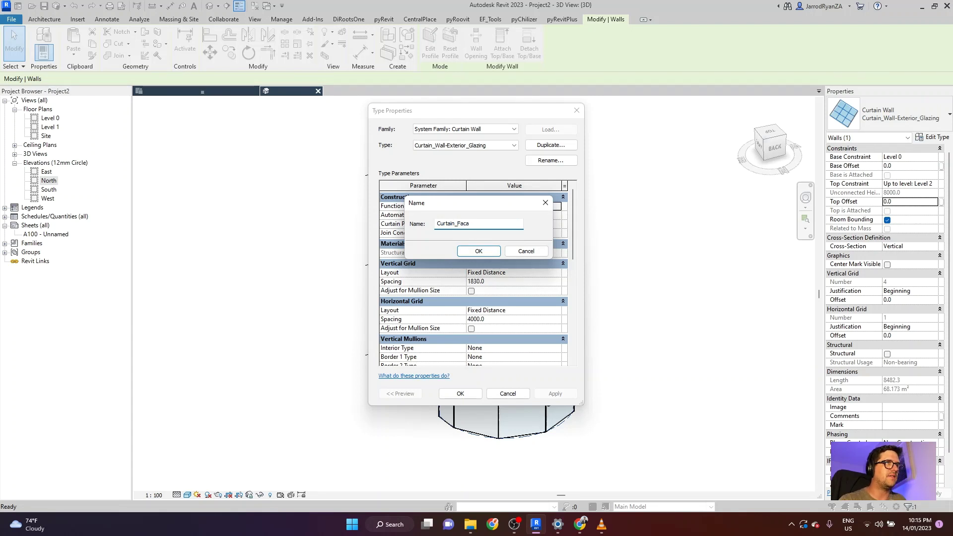
{"action": "type", "text": "ted"}
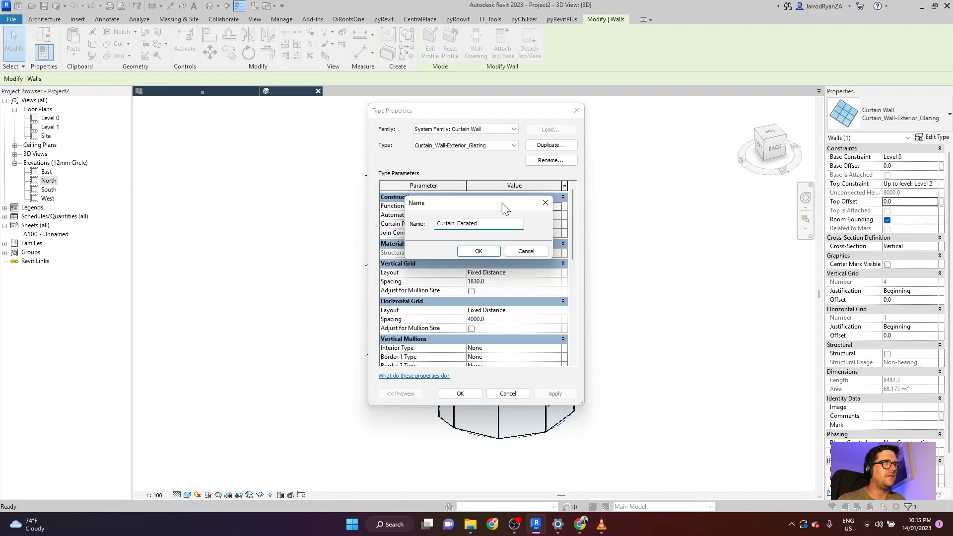
{"action": "left_click", "coordinate": [479, 250]}
Set vertical grid spacing to 1200 and make both grids adjust for mullion size.
{"action": "scroll", "coordinate": [464, 253], "scroll_direction": "down", "scroll_amount": 1}
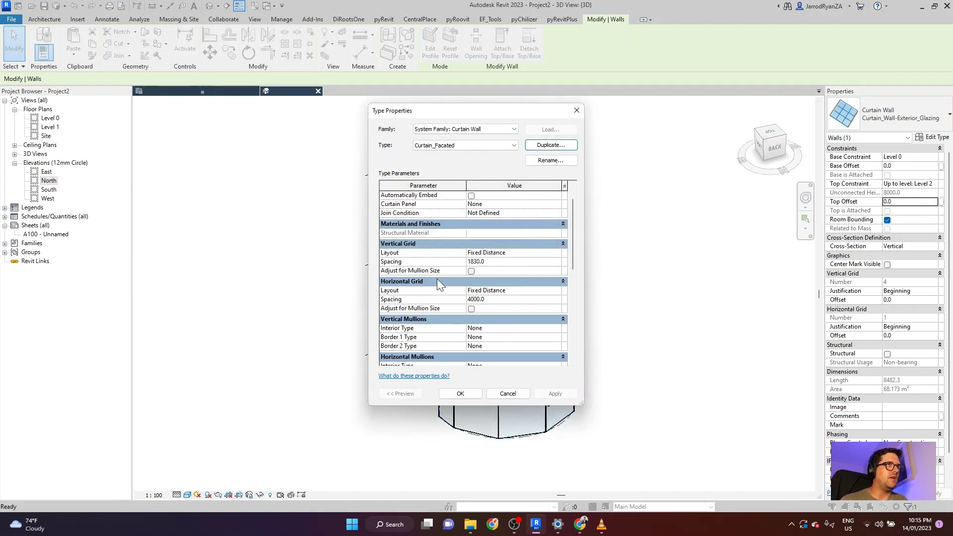
{"action": "left_click", "coordinate": [529, 263]}
{"action": "type", "text": "1200"}
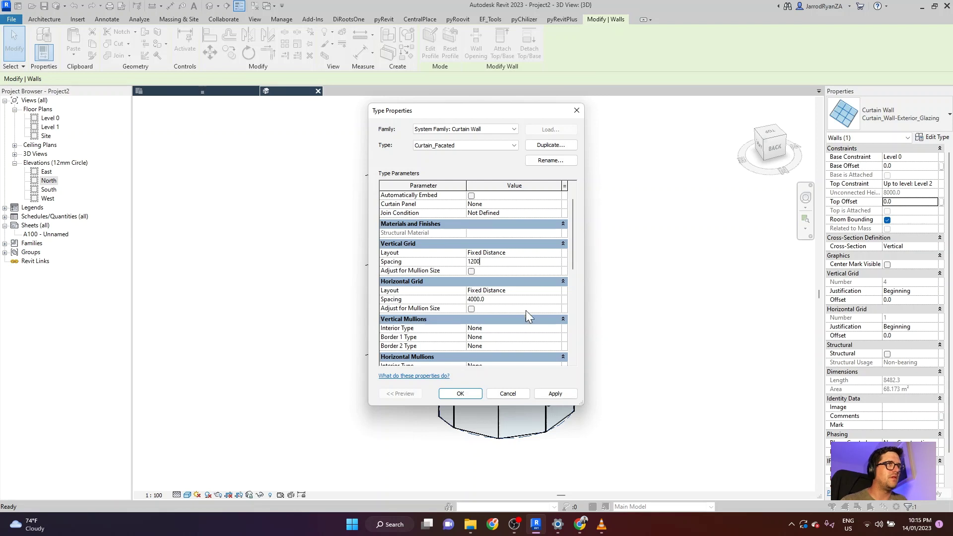
{"action": "left_click", "coordinate": [471, 272]}
{"action": "left_click", "coordinate": [471, 309]}
Give vertical mullions a 30mm square interior and 50x150mm borders.
{"action": "scroll", "coordinate": [422, 303], "scroll_direction": "down", "scroll_amount": 2}
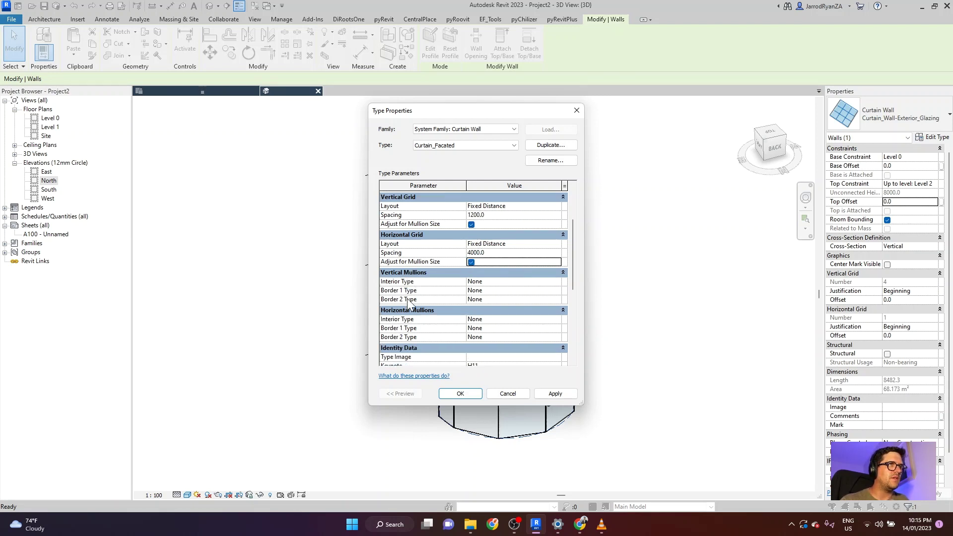
{"action": "left_click", "coordinate": [558, 283]}
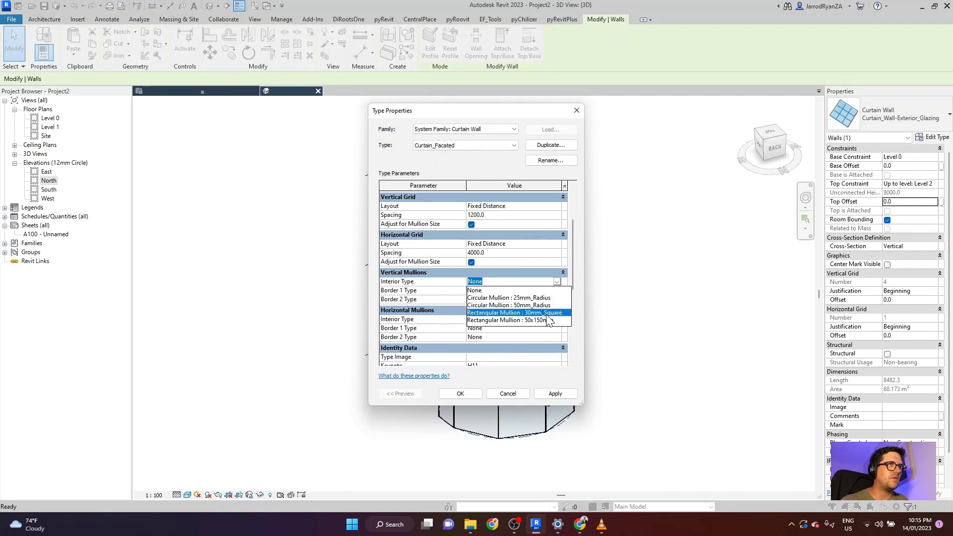
{"action": "left_click", "coordinate": [547, 313]}
{"action": "left_click", "coordinate": [557, 292]}
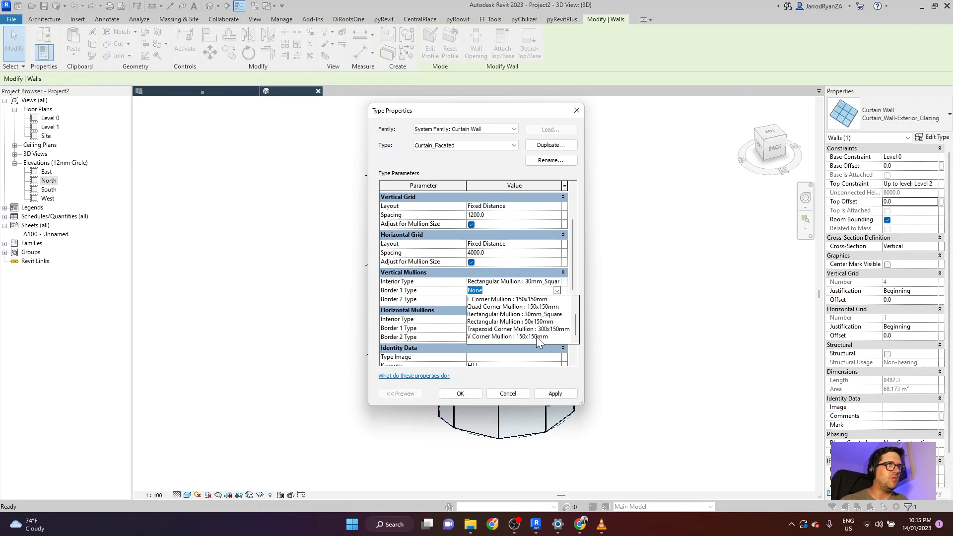
{"action": "left_click", "coordinate": [547, 322]}
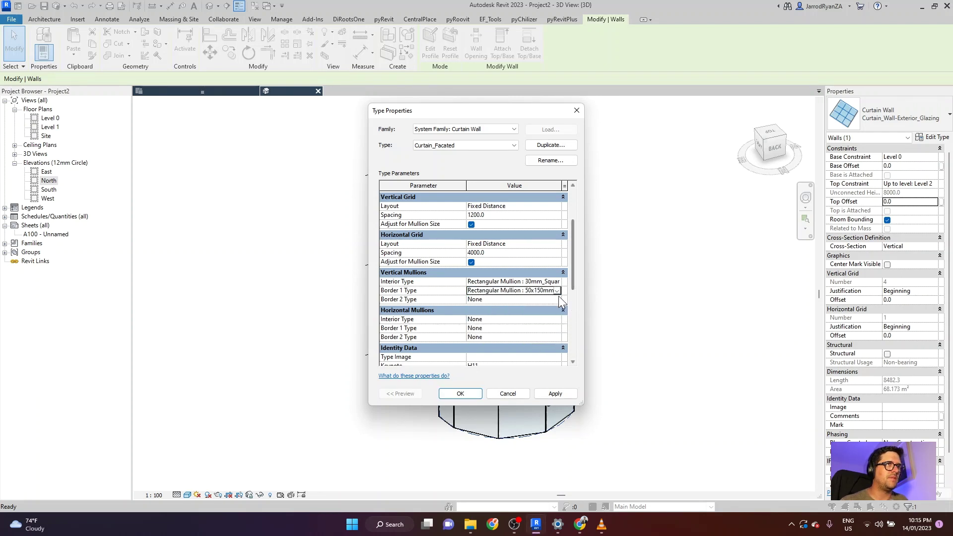
{"action": "left_click", "coordinate": [558, 298]}
{"action": "scroll", "coordinate": [541, 337], "scroll_direction": "down", "scroll_amount": 3}
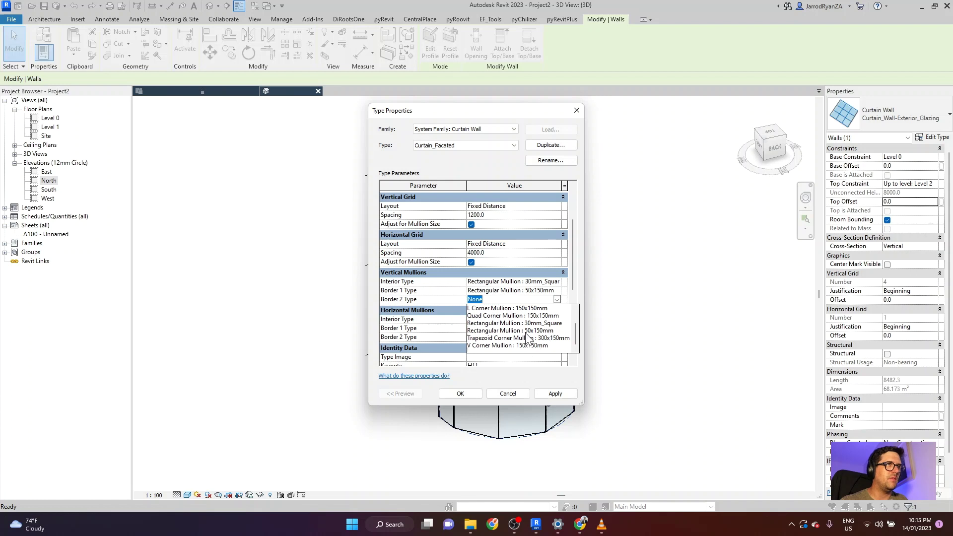
{"action": "left_click", "coordinate": [526, 330]}
Give horizontal mullions a 30mm square interior and 50x150mm borders.
{"action": "left_click", "coordinate": [558, 321]}
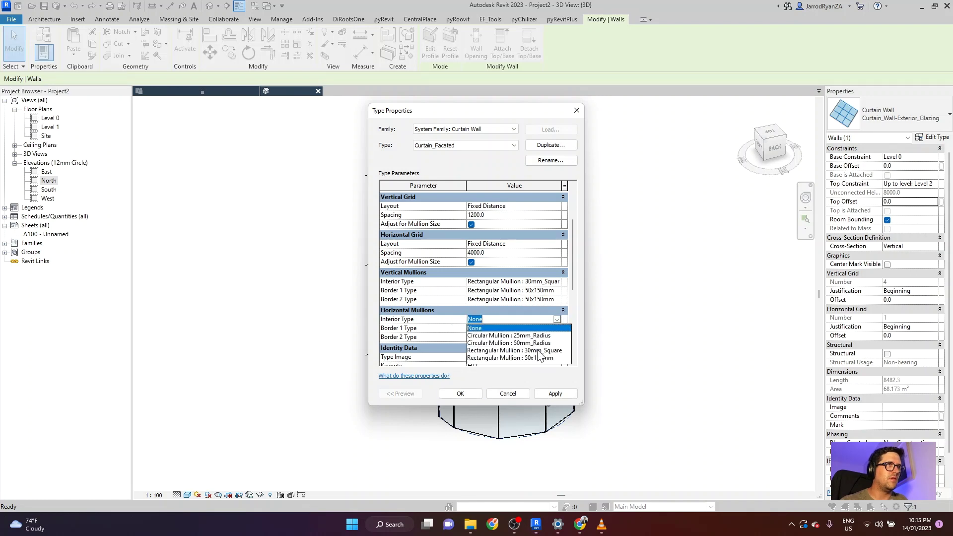
{"action": "left_click", "coordinate": [538, 351]}
{"action": "left_click", "coordinate": [556, 329]}
{"action": "scroll", "coordinate": [543, 363], "scroll_direction": "down", "scroll_amount": 2}
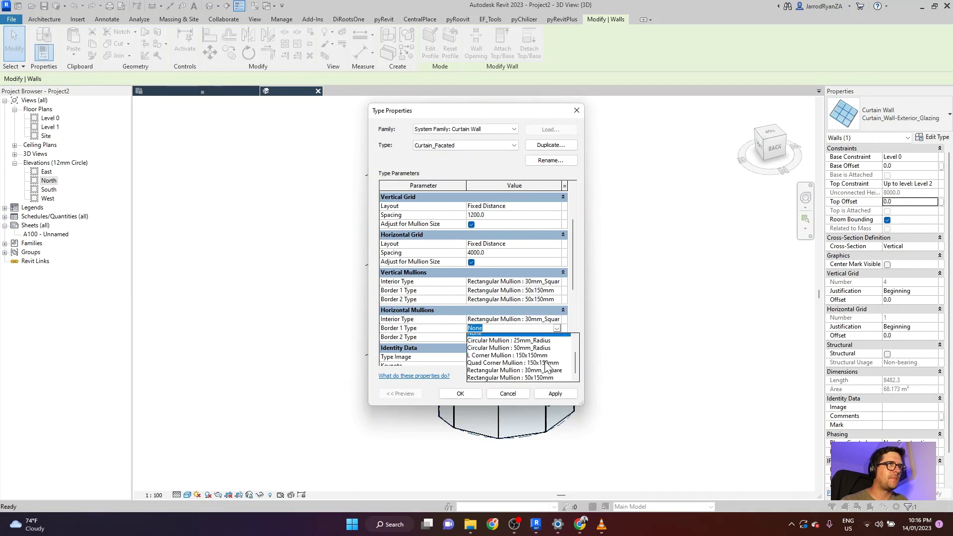
{"action": "left_click", "coordinate": [506, 360]}
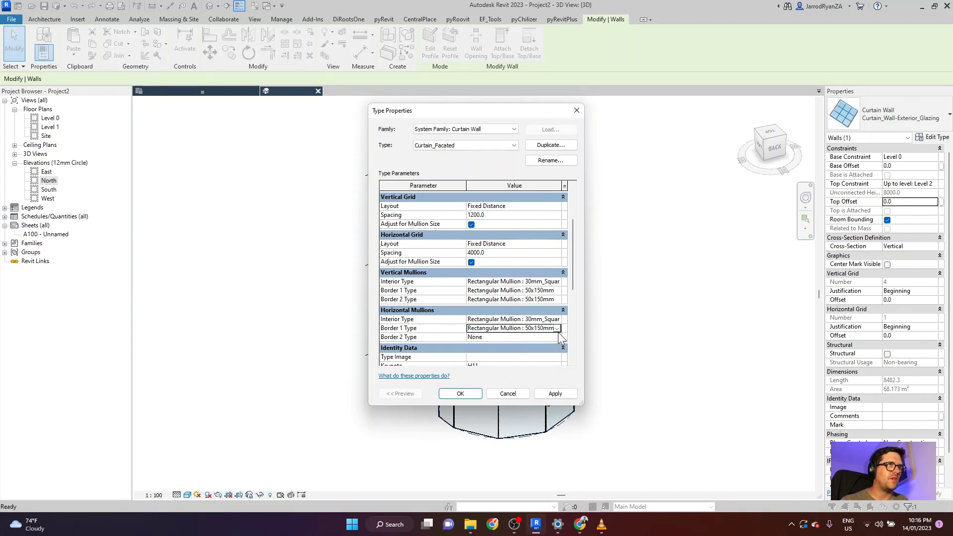
{"action": "left_click", "coordinate": [557, 337]}
{"action": "scroll", "coordinate": [551, 354], "scroll_direction": "down", "scroll_amount": 2}
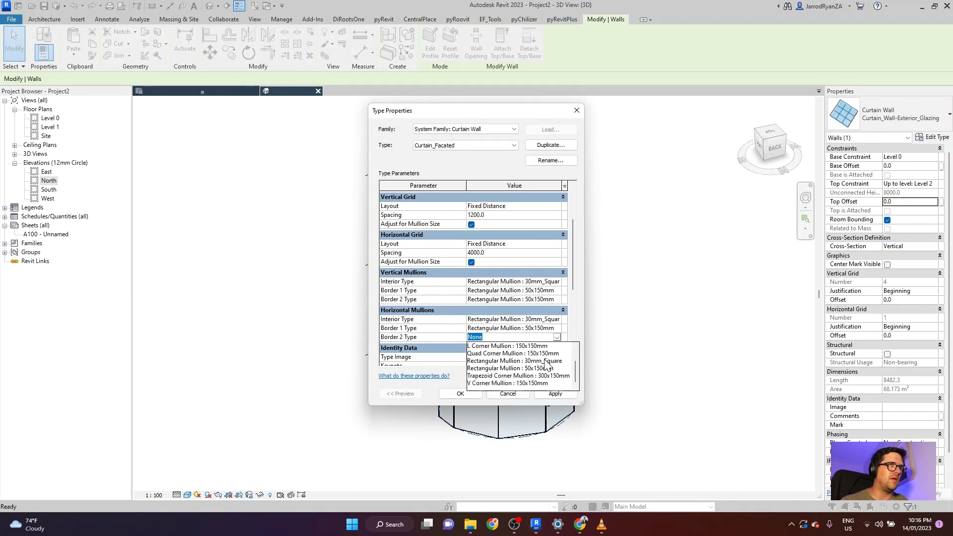
{"action": "left_click", "coordinate": [515, 369]}
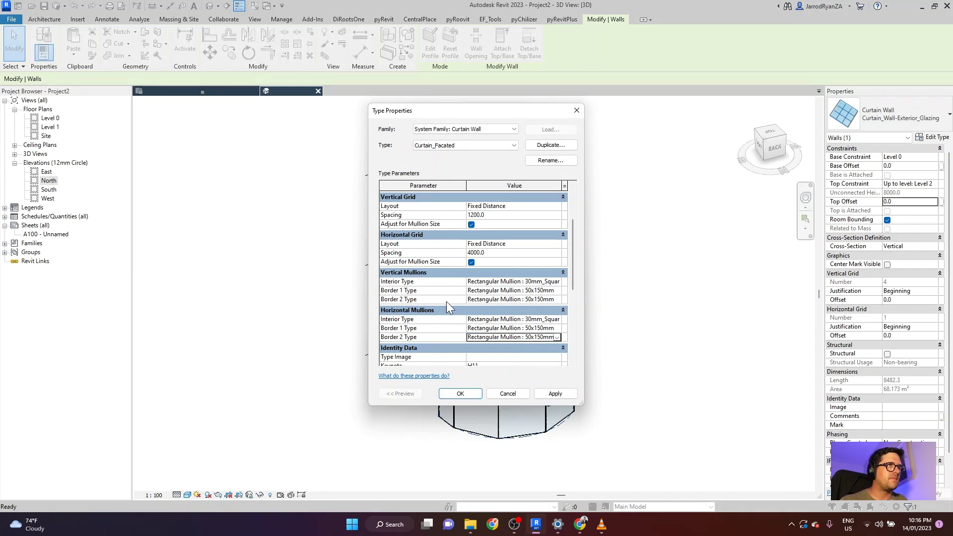
Set the join condition to Border and Horizontal Grid Continuous.
{"action": "scroll", "coordinate": [446, 308], "scroll_direction": "down", "scroll_amount": 2}
{"action": "scroll", "coordinate": [445, 310], "scroll_direction": "up", "scroll_amount": 5}
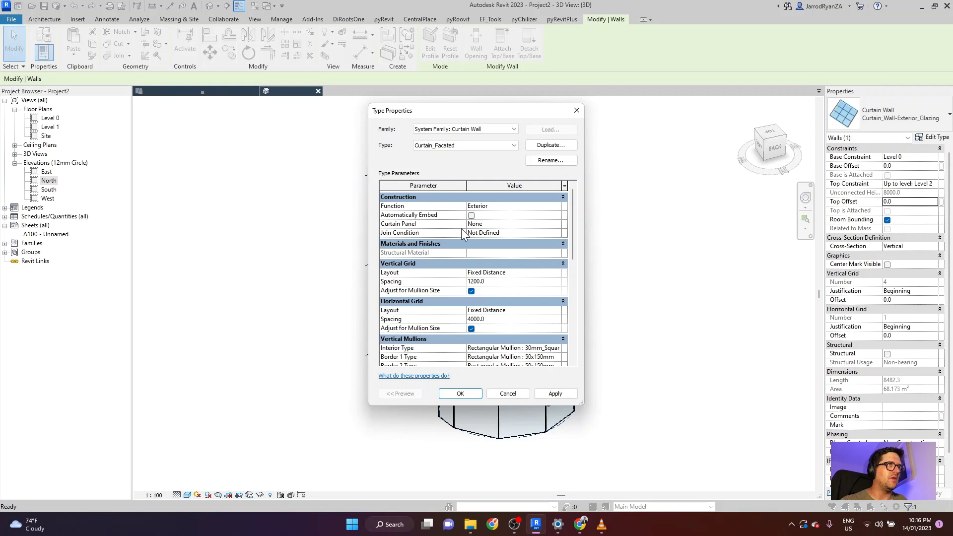
{"action": "left_click", "coordinate": [556, 234]}
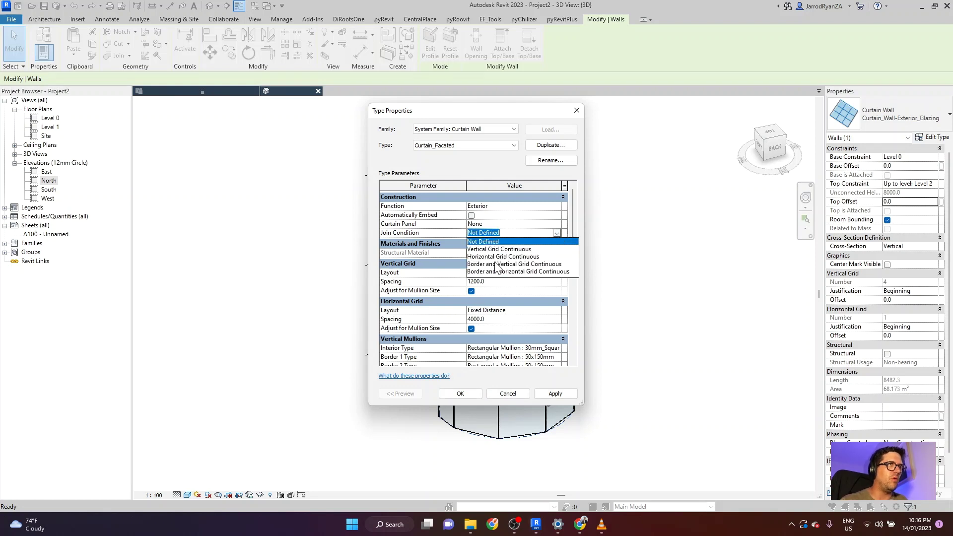
{"action": "left_click", "coordinate": [529, 272]}
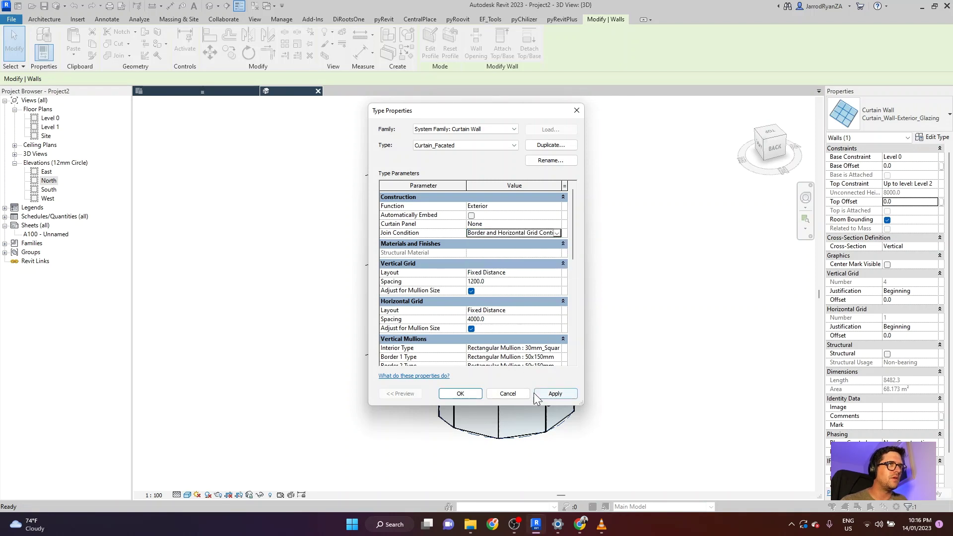
{"action": "left_click", "coordinate": [462, 394]}
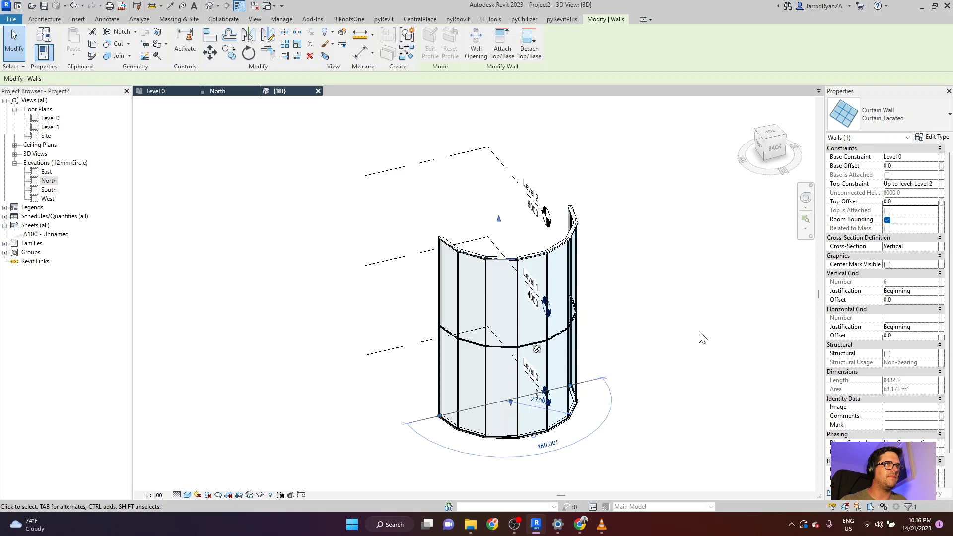
{"action": "left_click", "coordinate": [664, 296]}
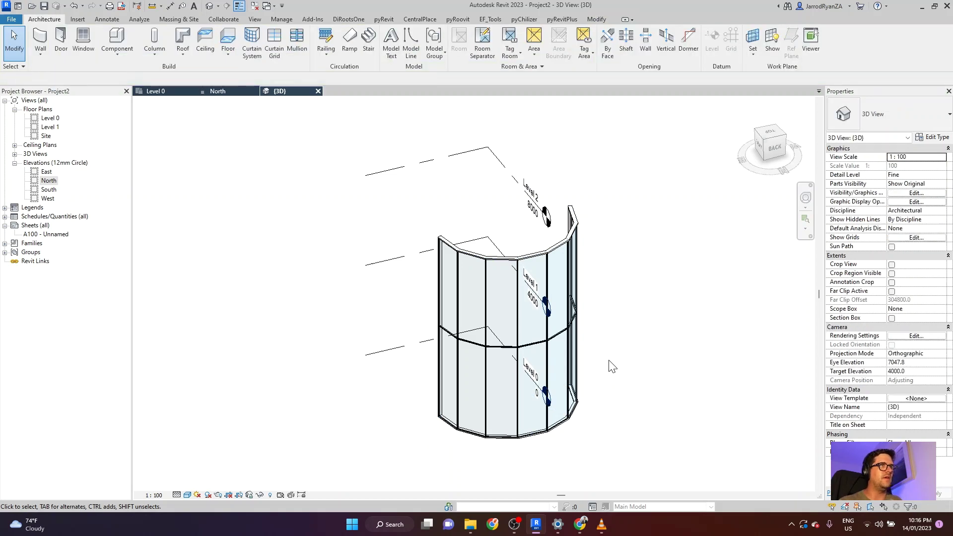
{"action": "scroll", "coordinate": [611, 317], "scroll_direction": "up", "scroll_amount": 3}
{"action": "scroll", "coordinate": [513, 219], "scroll_direction": "up", "scroll_amount": 2}
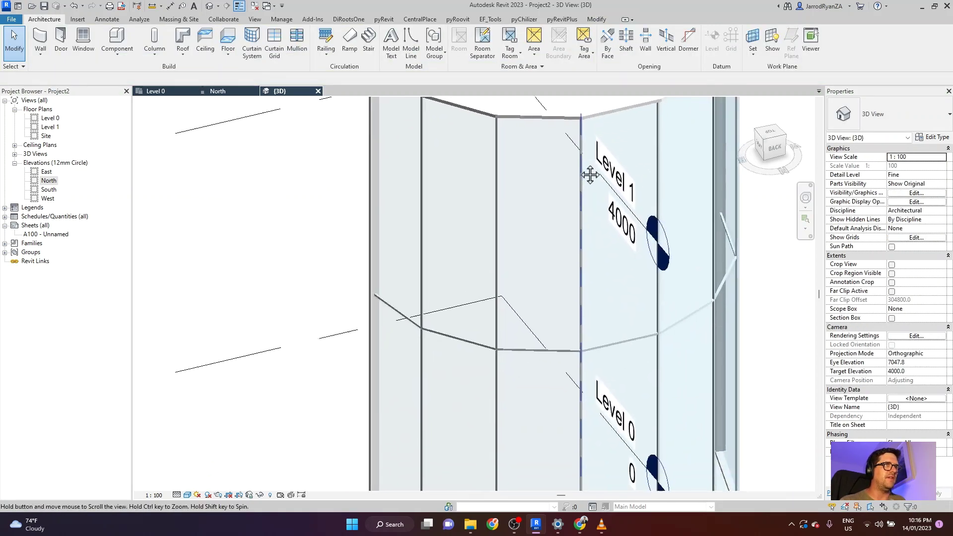
{"action": "scroll", "coordinate": [735, 268], "scroll_direction": "down", "scroll_amount": 4}
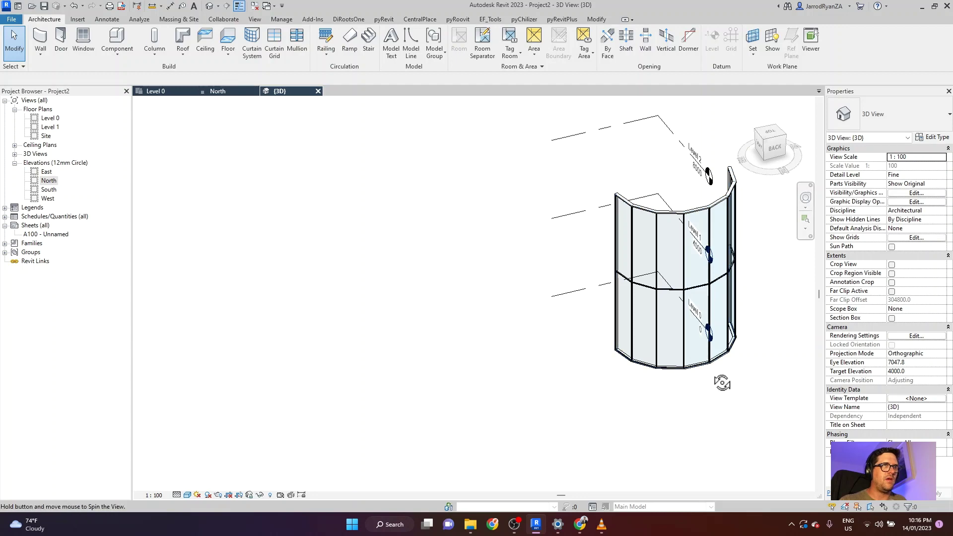
{"action": "middle_click_drag", "start_coordinate": [721, 381], "coordinate": [628, 357], "text": "shift"}
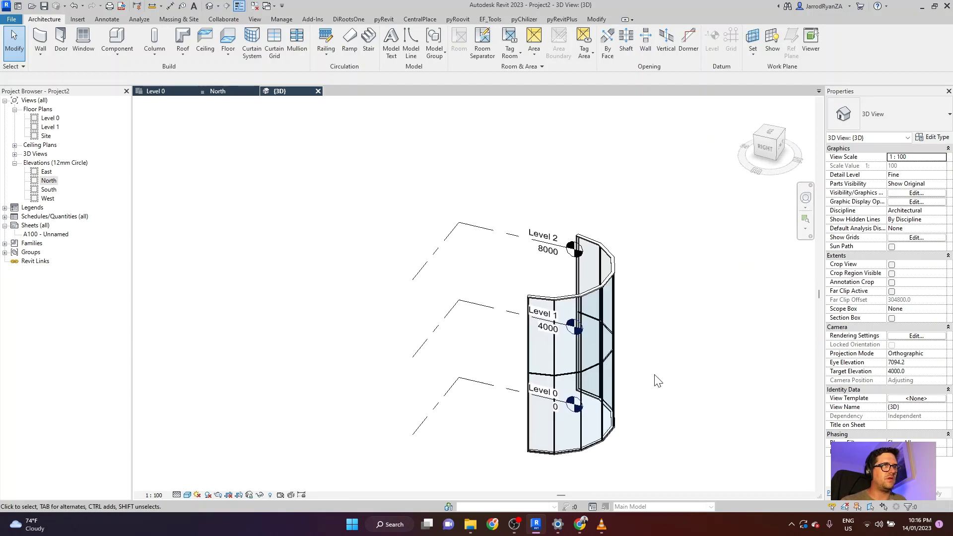
{"action": "scroll", "coordinate": [663, 404], "scroll_direction": "up", "scroll_amount": 3}
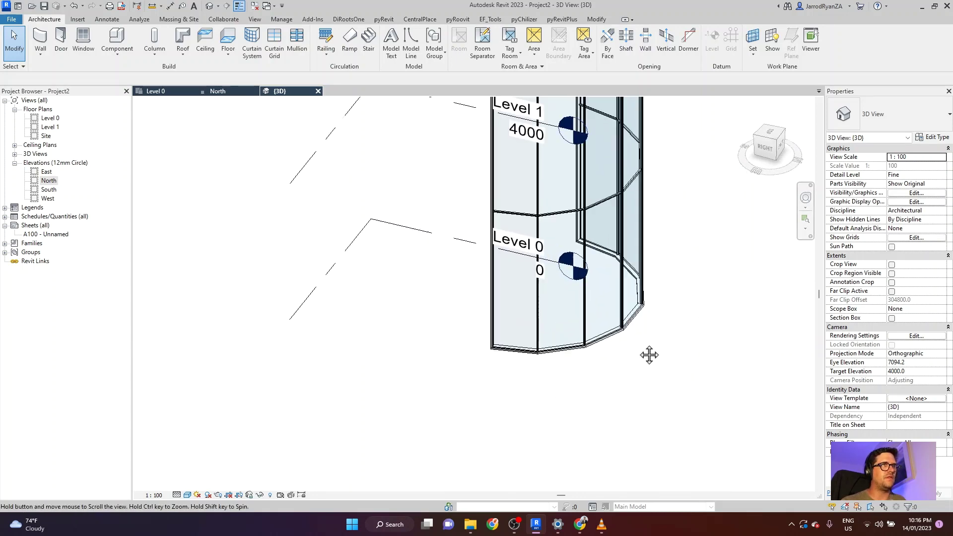
{"action": "middle_click_drag", "start_coordinate": [638, 384], "coordinate": [645, 291]}
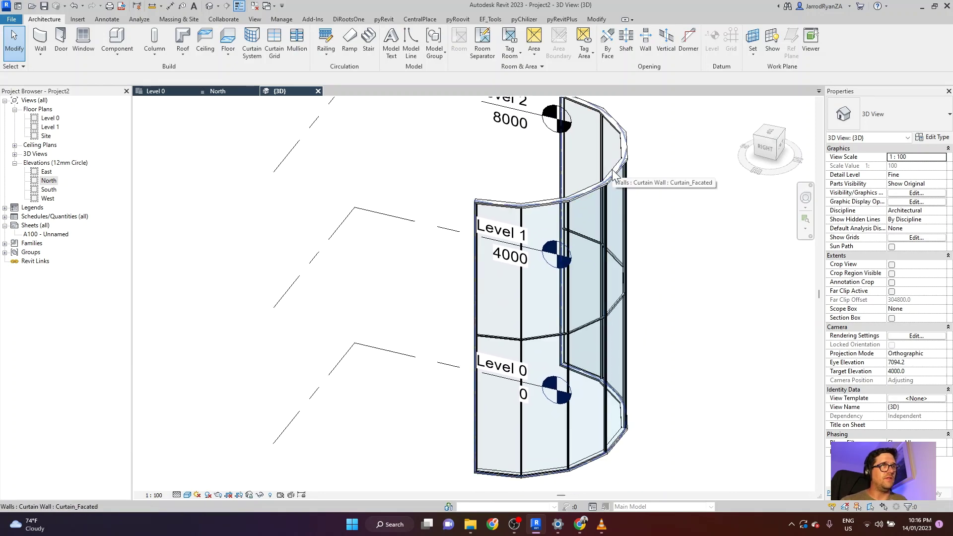
Open the curtain wall's type properties and leave the curtain panel set to None.
{"action": "left_click", "coordinate": [614, 175]}
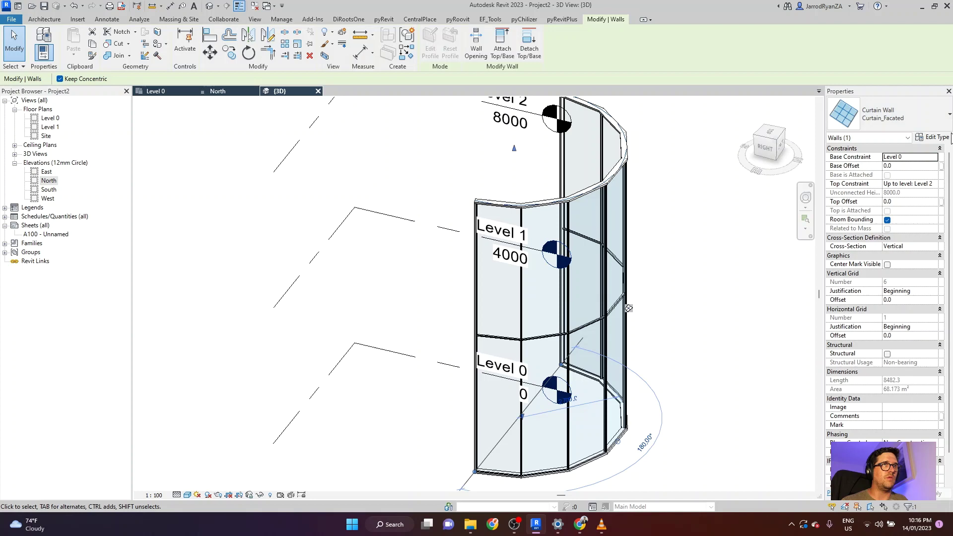
{"action": "left_click", "coordinate": [928, 139]}
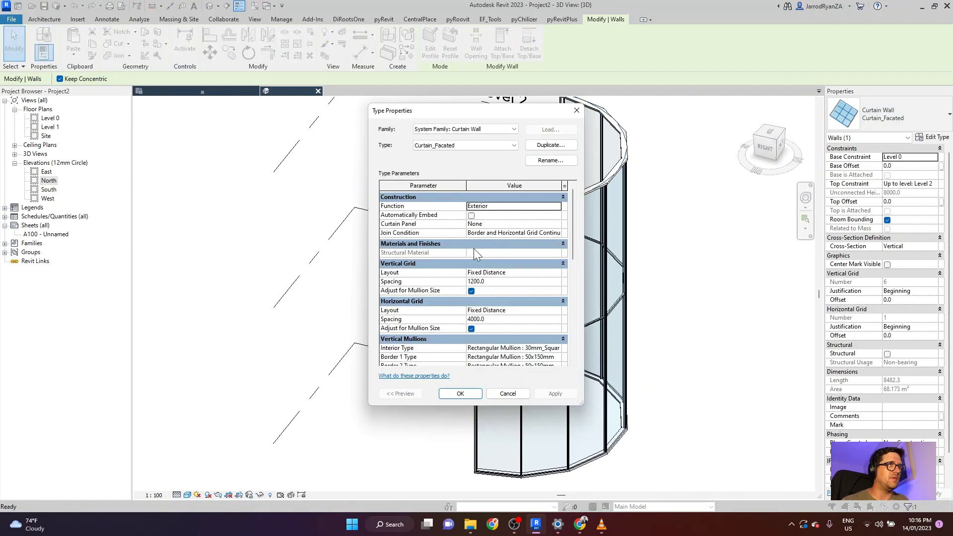
{"action": "left_click", "coordinate": [558, 224]}
{"action": "left_click", "coordinate": [558, 224]}
{"action": "left_click", "coordinate": [559, 224]}
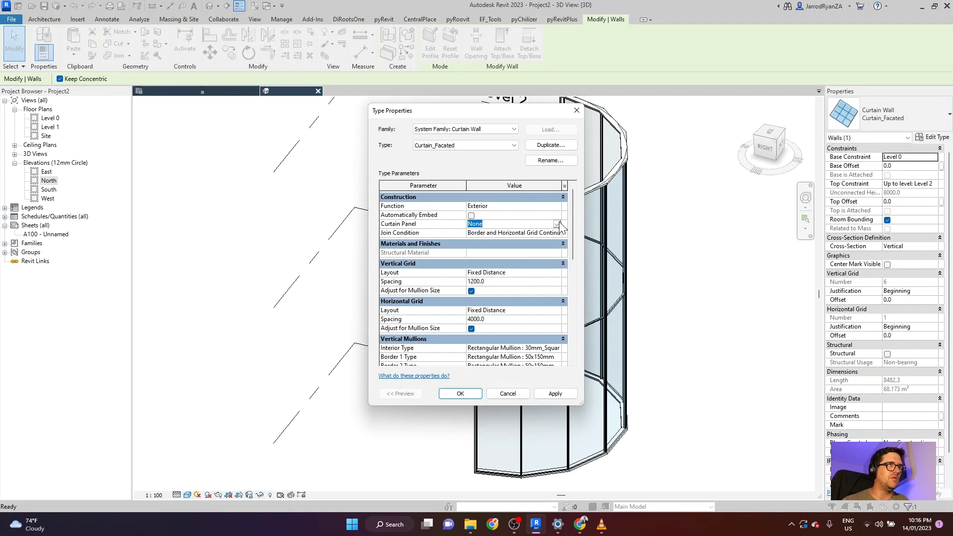
{"action": "left_click", "coordinate": [558, 225]}
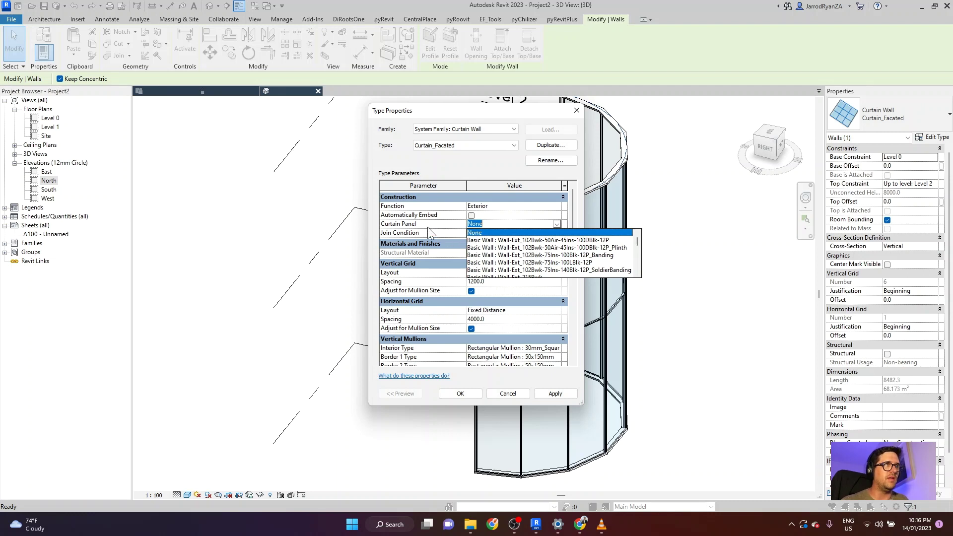
{"action": "left_click", "coordinate": [430, 233]}
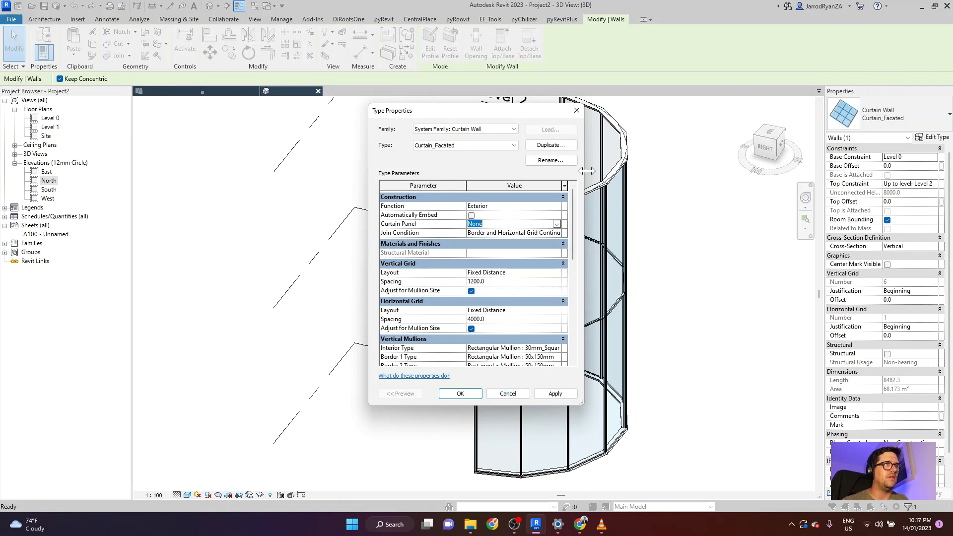
Duplicate the type as Curtain_Curved and apply it to the wall.
{"action": "left_click", "coordinate": [551, 145]}
{"action": "left_click_drag", "start_coordinate": [491, 223], "coordinate": [456, 224]}
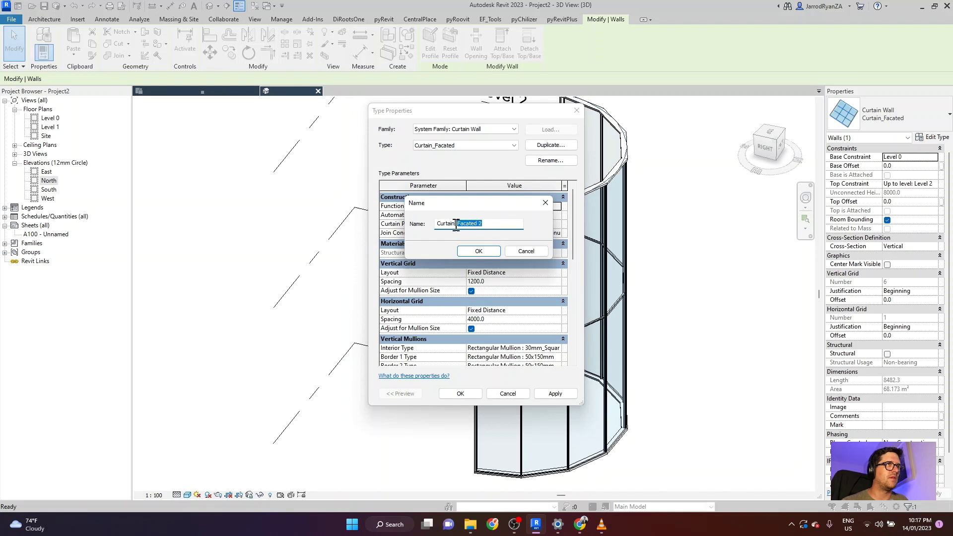
{"action": "type", "text": "Curve"}
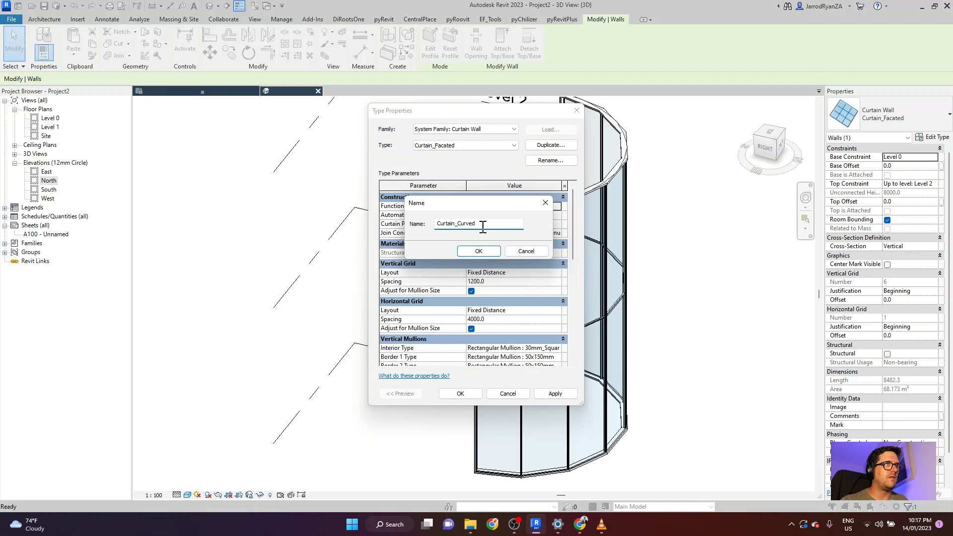
{"action": "left_click", "coordinate": [472, 252]}
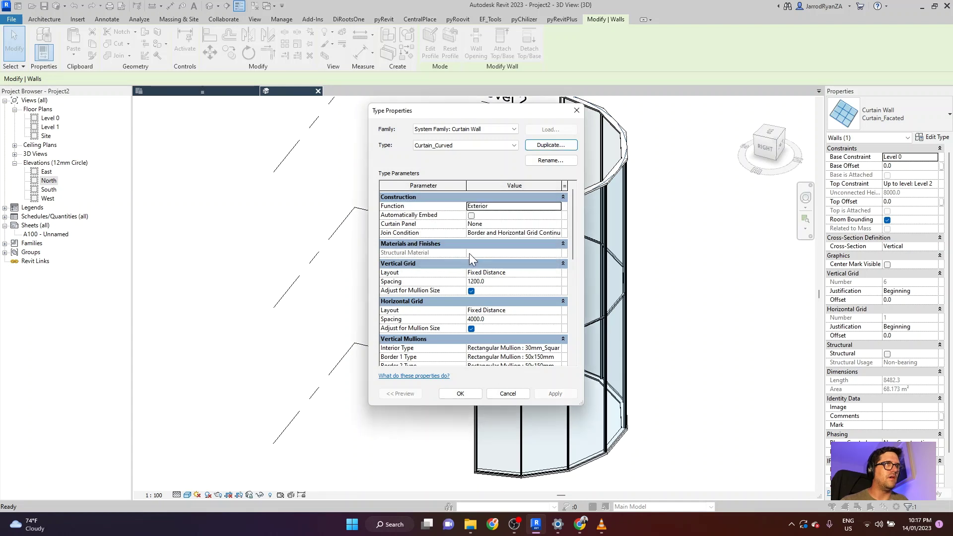
{"action": "left_click", "coordinate": [461, 394]}
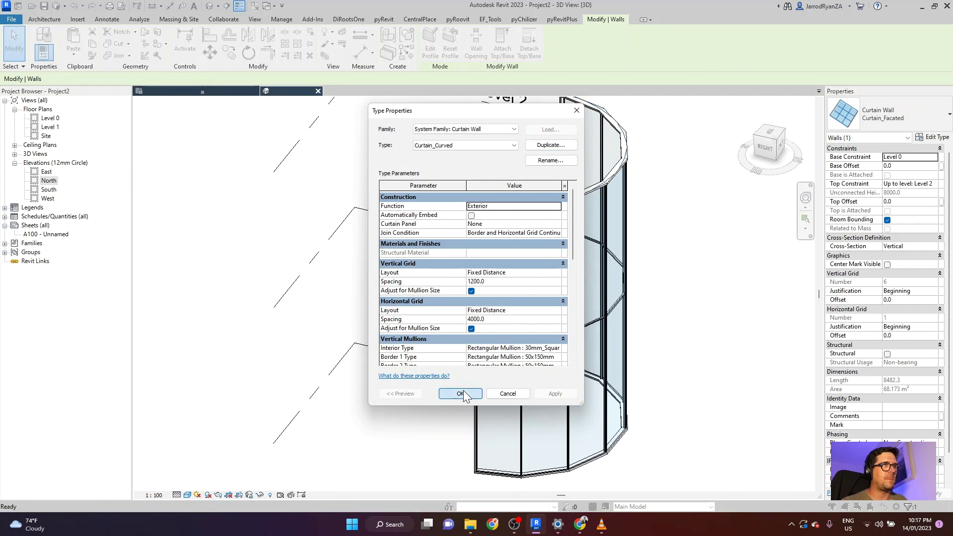
{"action": "scroll", "coordinate": [609, 333], "scroll_direction": "down", "scroll_amount": 3}
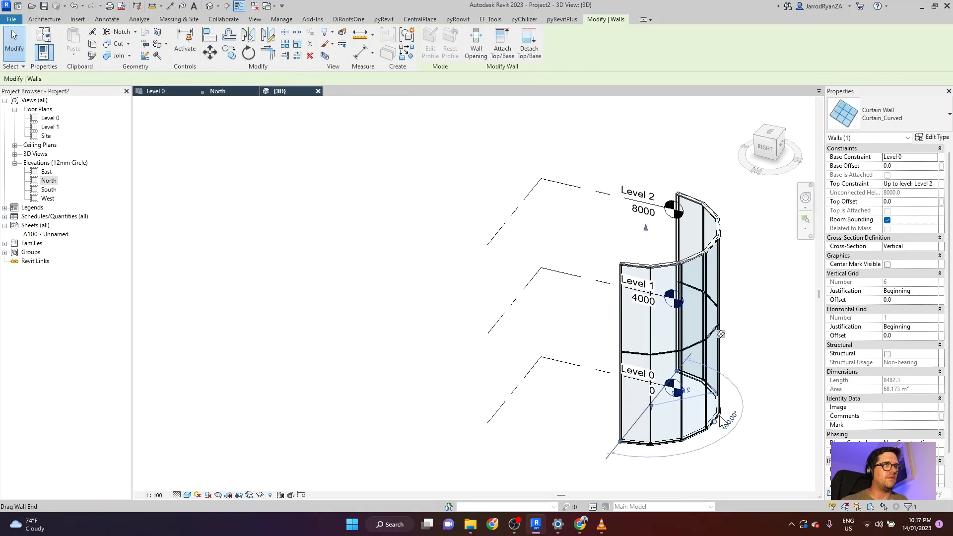
Copy the curved curtain wall 5000 mm to the side with CO.
{"action": "key", "text": "c"}
{"action": "key", "text": "o"}
{"action": "left_click", "coordinate": [722, 423]}
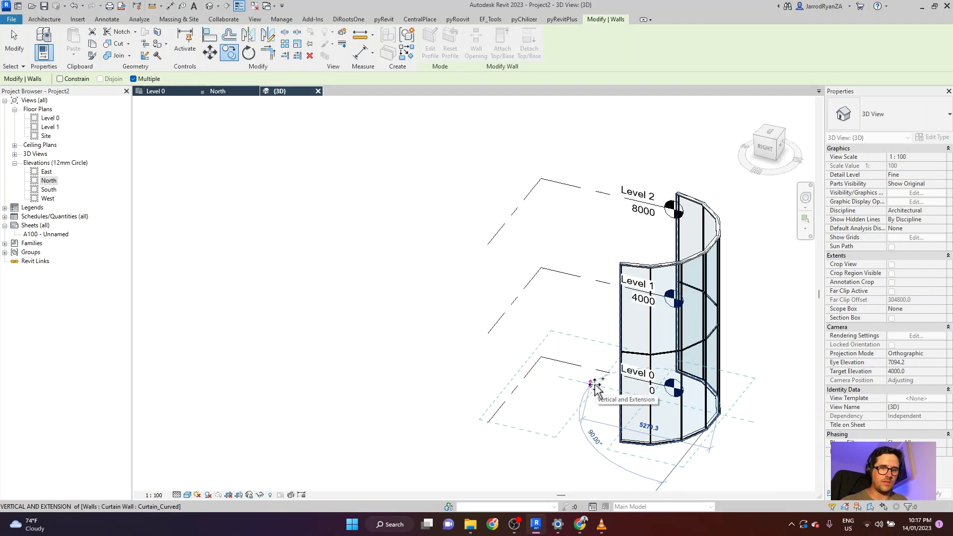
{"action": "type", "text": "5000"}
{"action": "key", "text": "Return"}
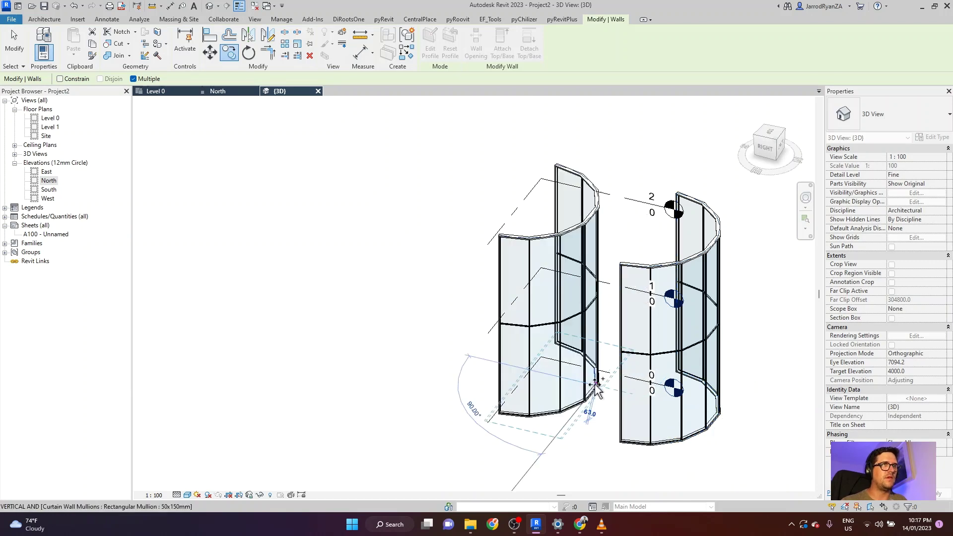
{"action": "key", "text": "Escape"}
{"action": "key", "text": "Escape"}
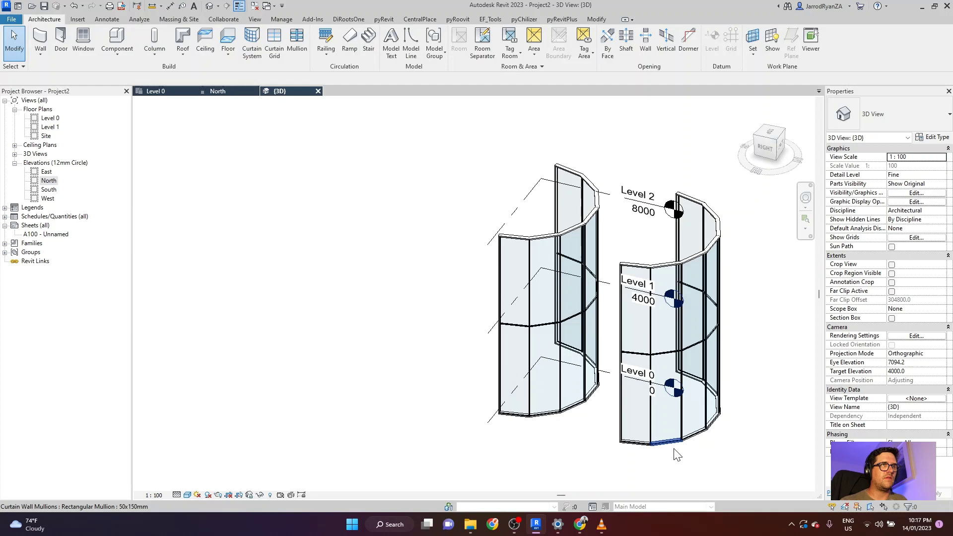
Switch the right curtain wall back to the Curtain_Facated type.
{"action": "left_click", "coordinate": [673, 442]}
{"action": "left_click", "coordinate": [890, 125]}
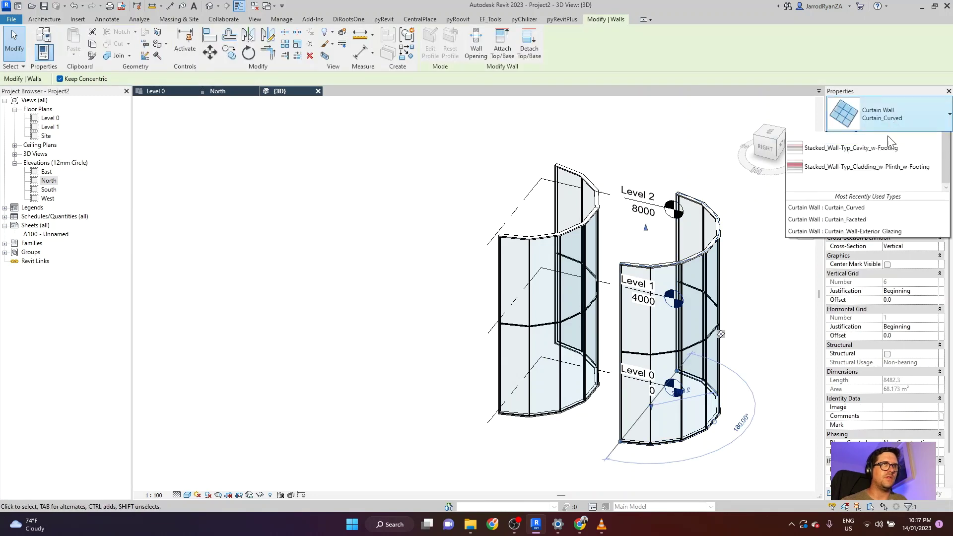
{"action": "left_click", "coordinate": [852, 205]}
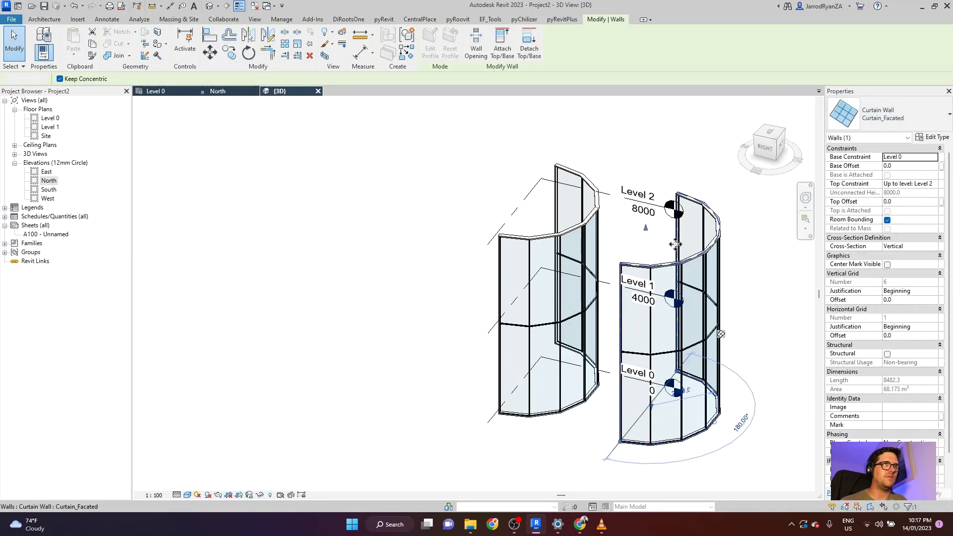
{"action": "left_click", "coordinate": [668, 148]}
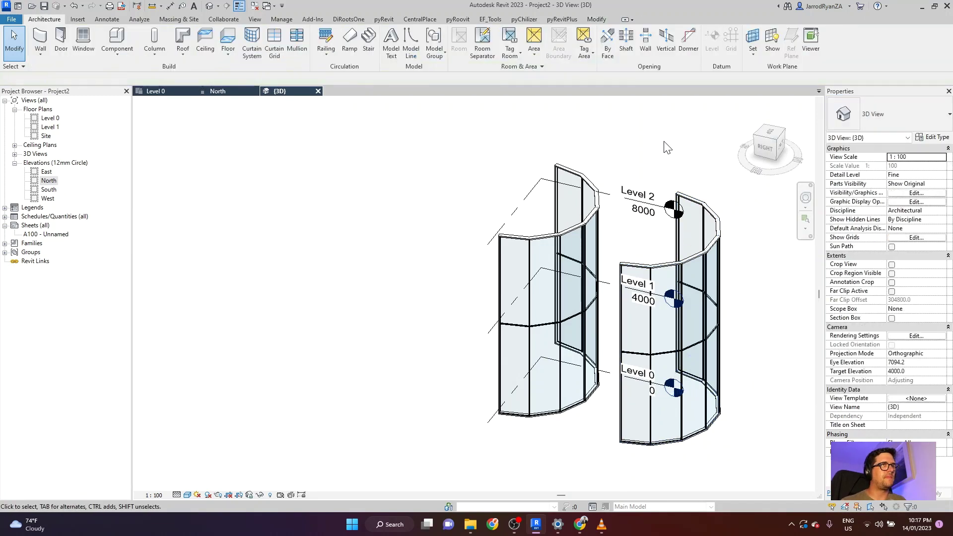
On the Level 0 plan, start a new wall using the Wall-Fnd_440Blk type.
{"action": "double_click", "coordinate": [50, 119]}
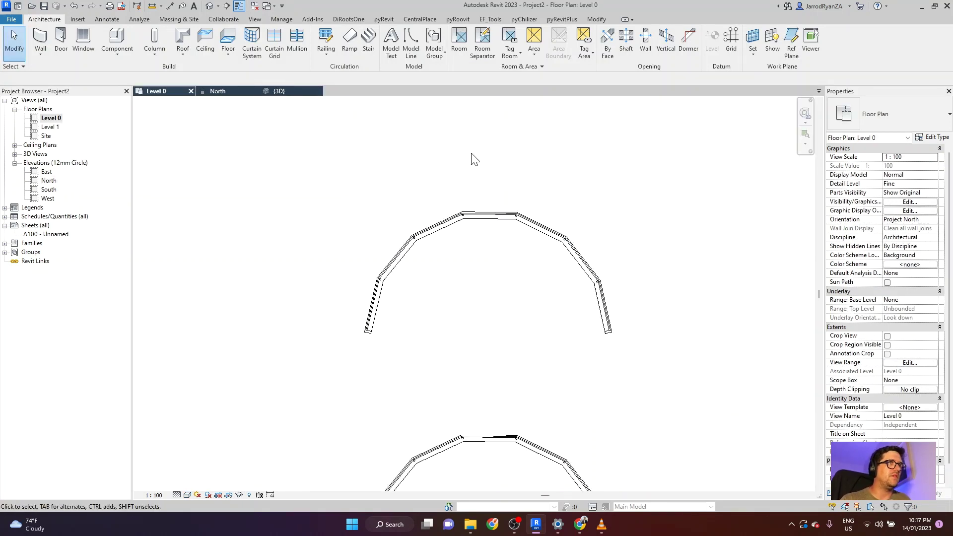
{"action": "scroll", "coordinate": [504, 348], "scroll_direction": "down", "scroll_amount": 3}
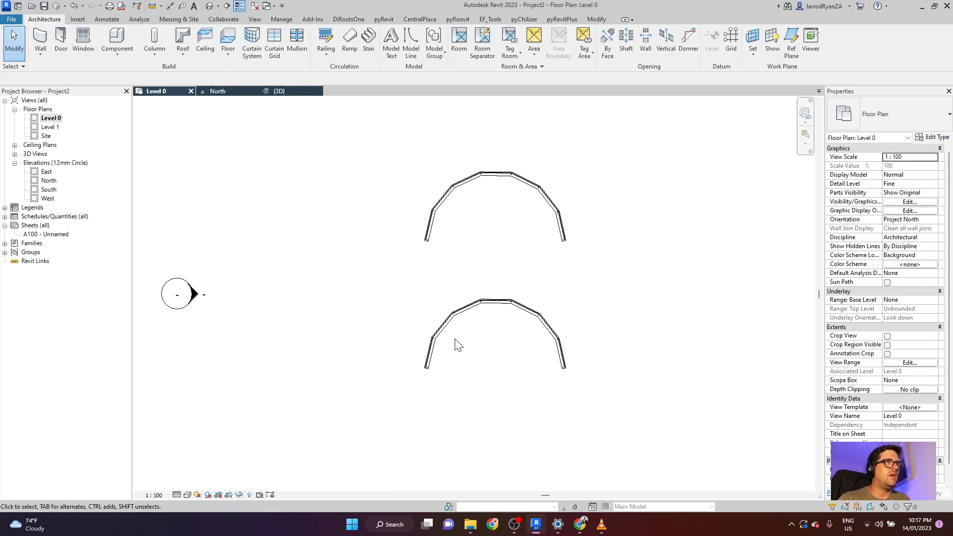
{"action": "left_click", "coordinate": [40, 39]}
{"action": "left_click", "coordinate": [904, 116]}
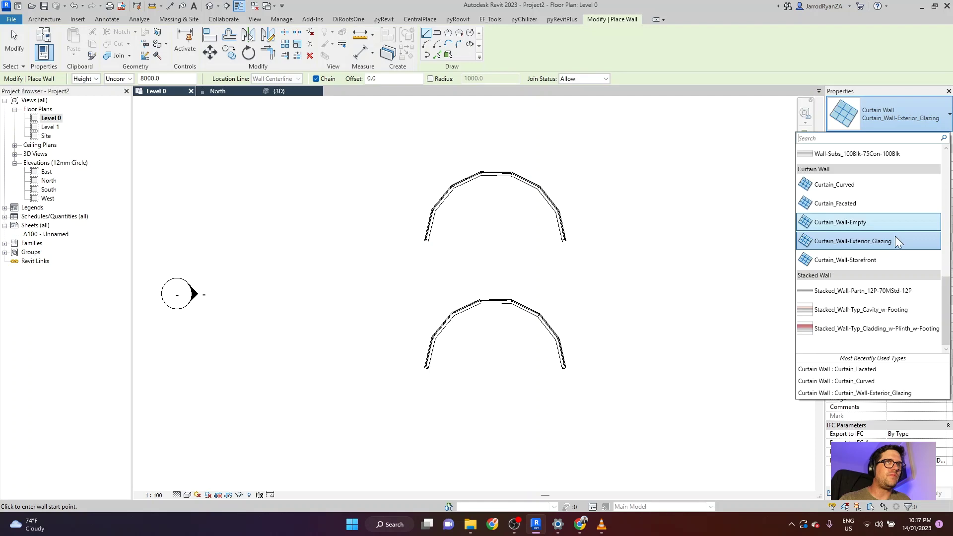
{"action": "scroll", "coordinate": [886, 239], "scroll_direction": "up", "scroll_amount": 5}
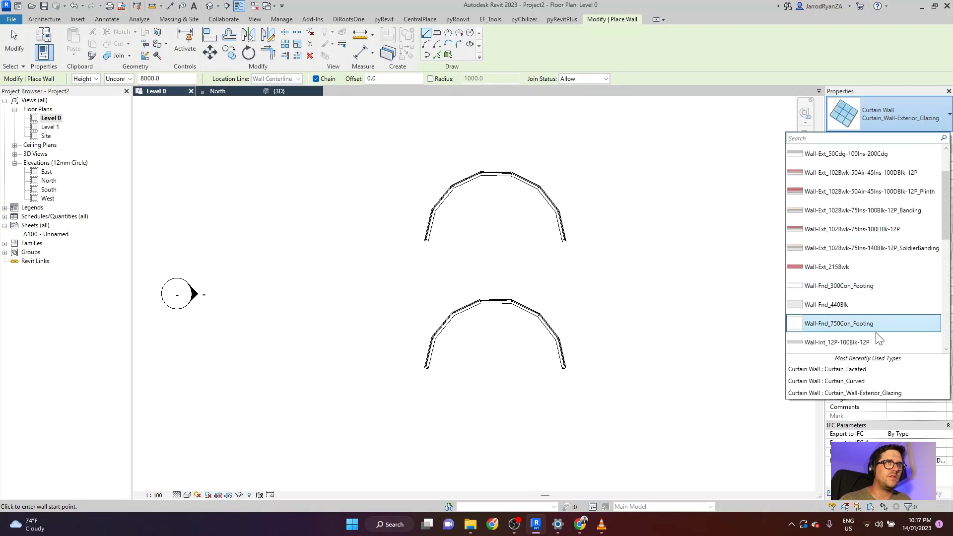
{"action": "left_click", "coordinate": [865, 304]}
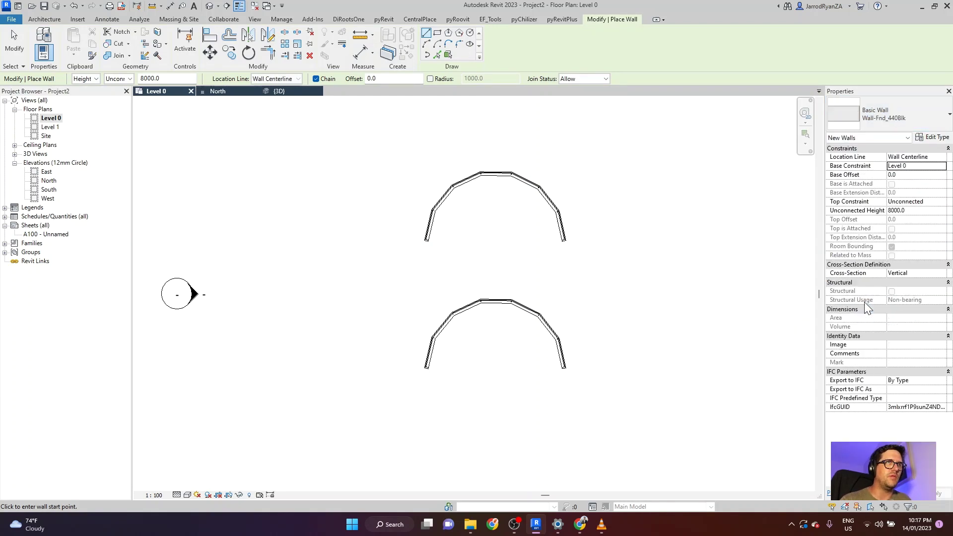
Duplicate Wall-Fnd_440Blk as a new wall type named JJ_CW_Glass 20mm.
{"action": "left_click", "coordinate": [934, 137]}
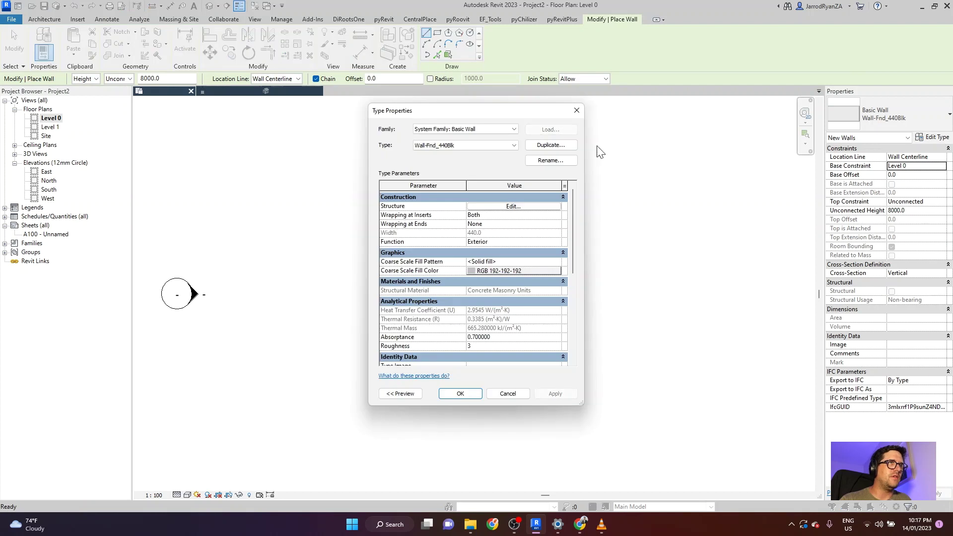
{"action": "left_click", "coordinate": [551, 145]}
{"action": "left_click", "coordinate": [491, 224]}
{"action": "key", "text": "ctrl+a"}
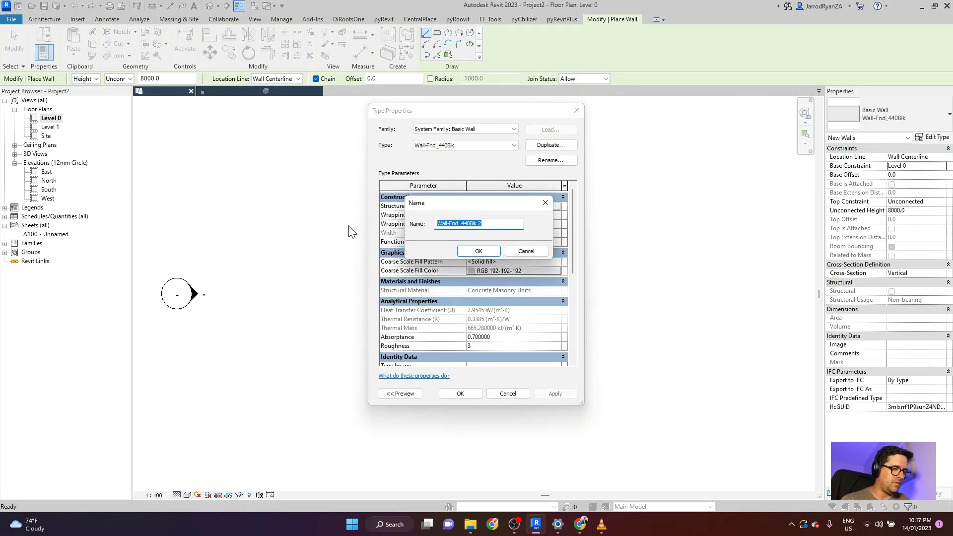
{"action": "type", "text": "JJ_Glass"}
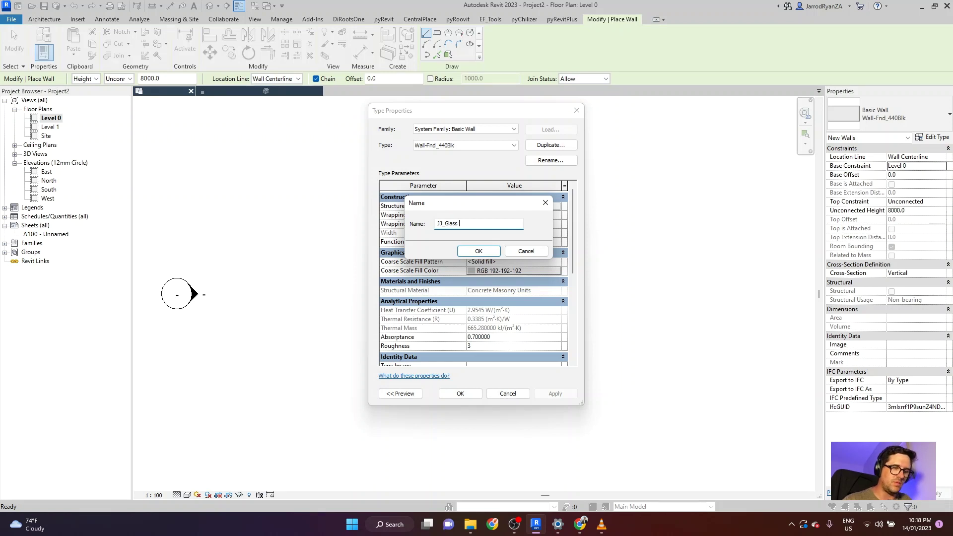
{"action": "type", "text": "mm"}
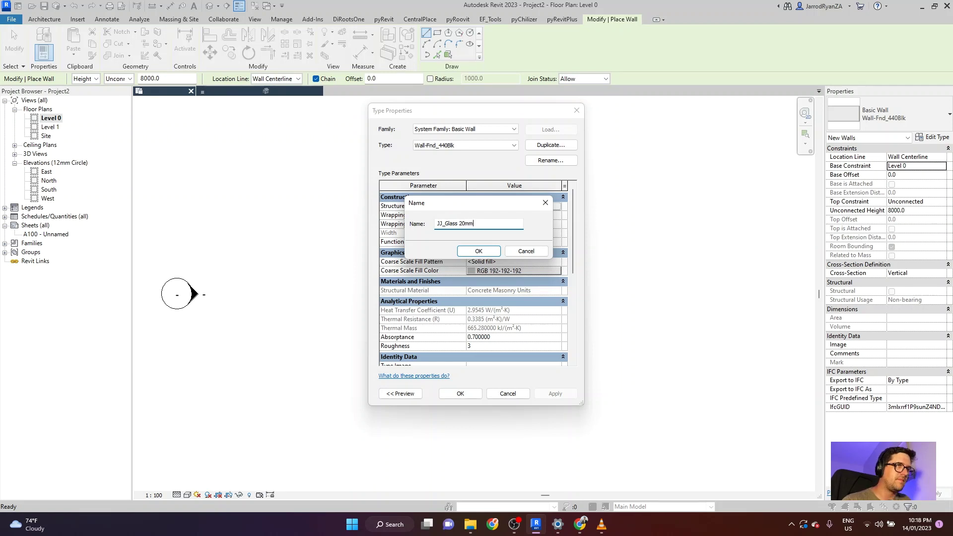
{"action": "left_click", "coordinate": [446, 223]}
{"action": "type", "text": "CW"}
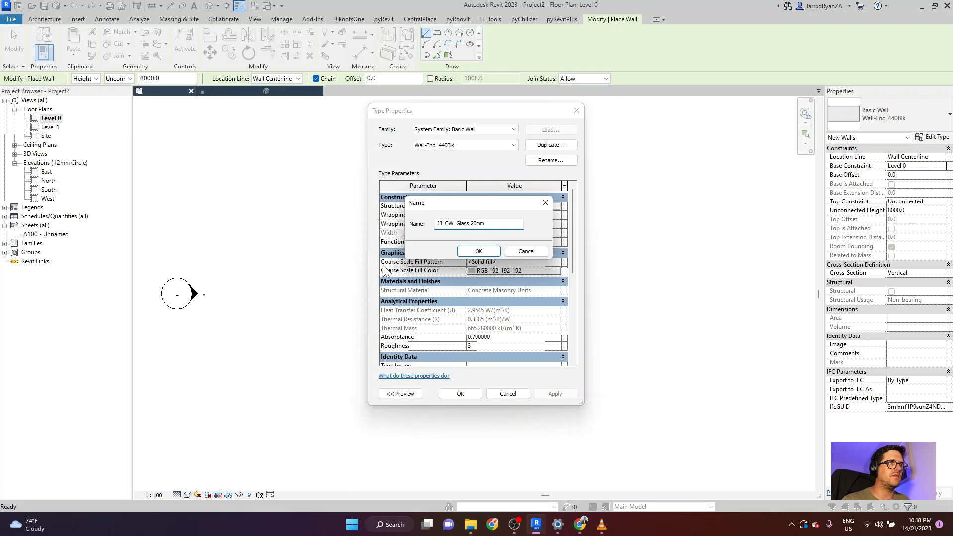
{"action": "left_click", "coordinate": [479, 251]}
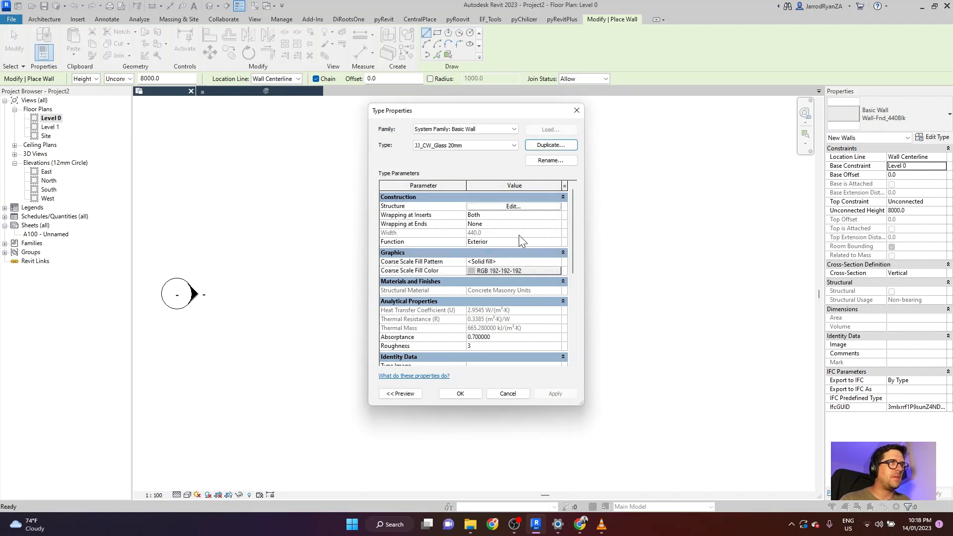
Make the wall type's layer a Finish 1 [4] layer using Glass, Clear Glazing material.
{"action": "left_click", "coordinate": [534, 207]}
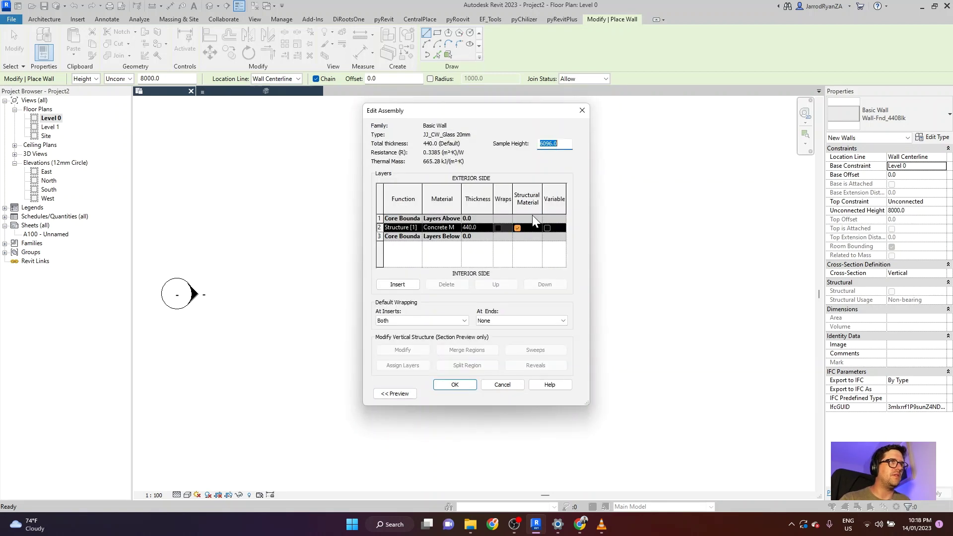
{"action": "left_click", "coordinate": [422, 227]}
{"action": "left_click", "coordinate": [417, 227]}
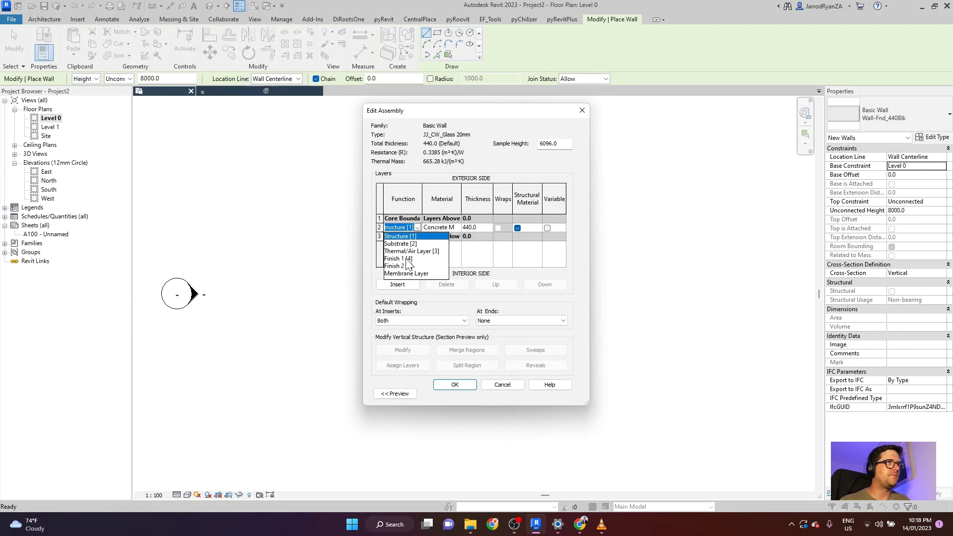
{"action": "left_click", "coordinate": [406, 258]}
{"action": "left_click", "coordinate": [457, 227]}
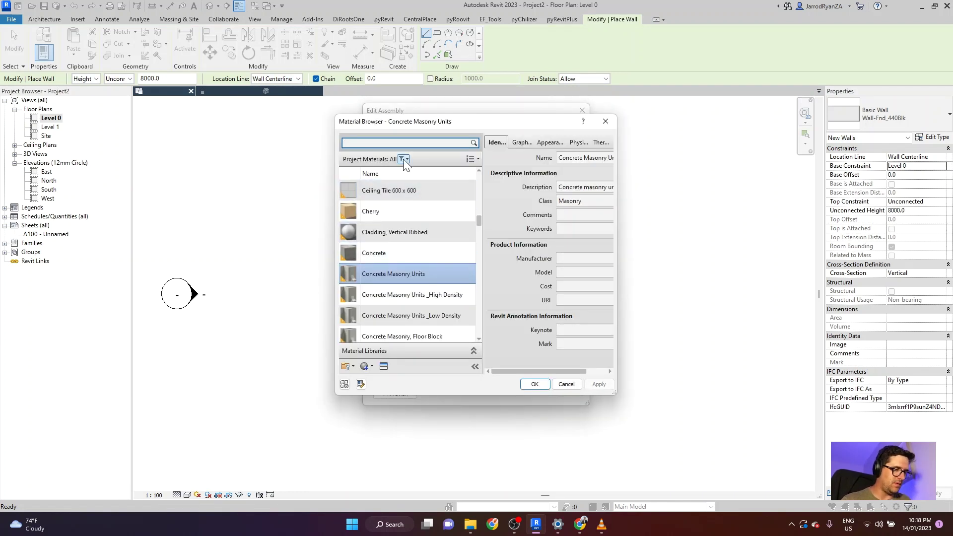
{"action": "type", "text": "glass"}
{"action": "left_click", "coordinate": [403, 159]}
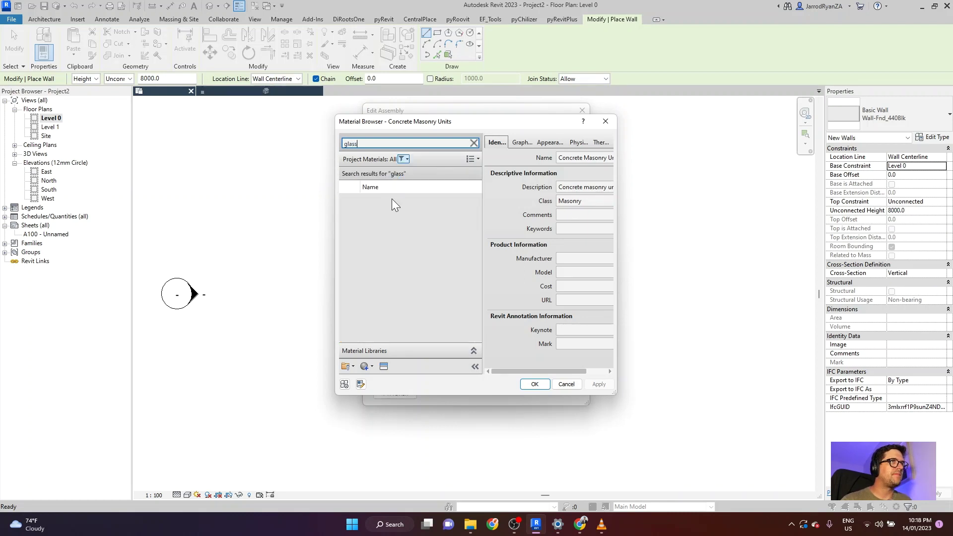
{"action": "left_click", "coordinate": [398, 266]}
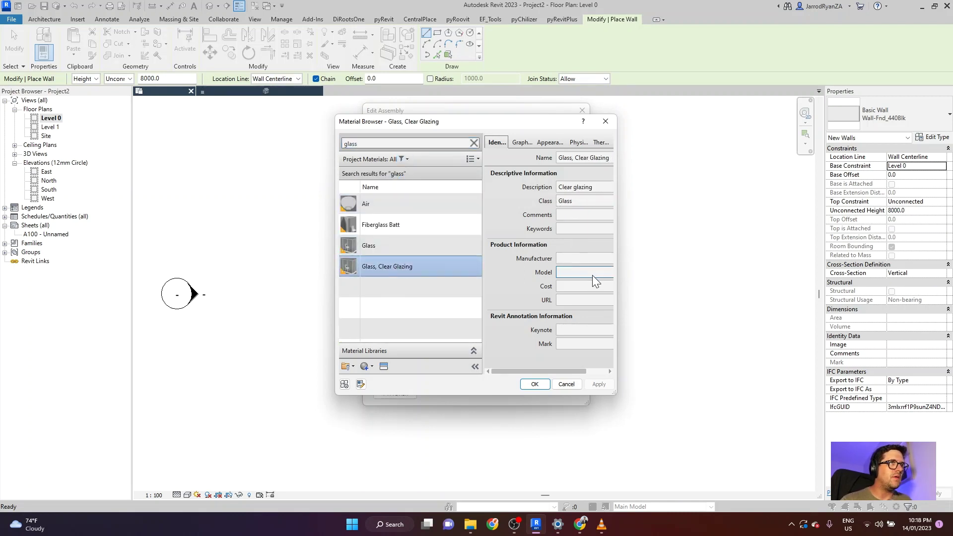
{"action": "left_click", "coordinate": [535, 383]}
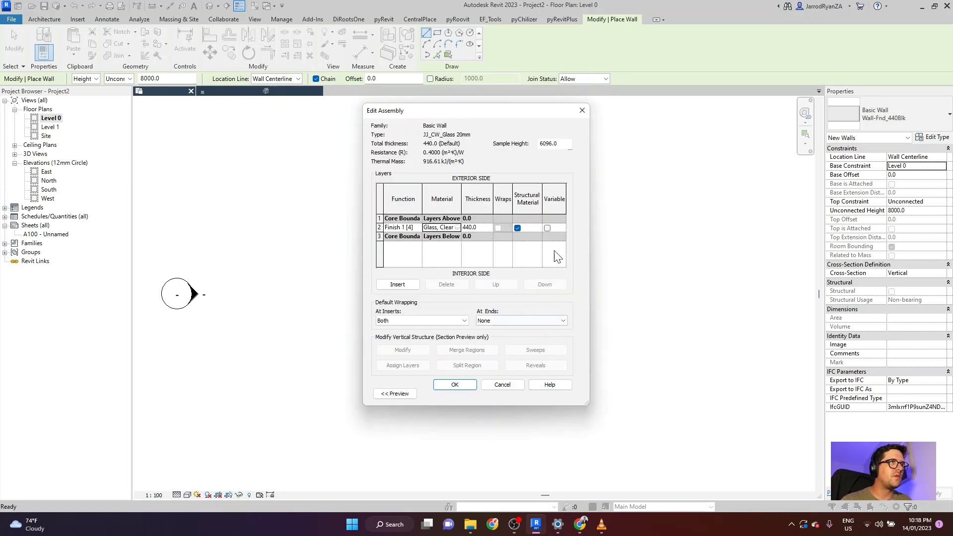
Set the glass layer thickness to 20 mm and confirm the JJ_CW_Glass 20mm type.
{"action": "left_click", "coordinate": [481, 229]}
{"action": "type", "text": "2"}
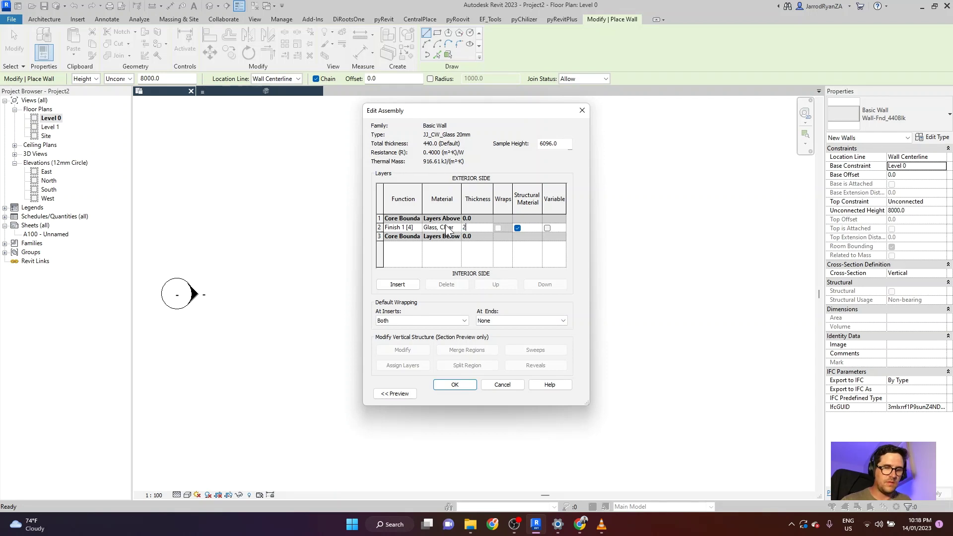
{"action": "type", "text": "0"}
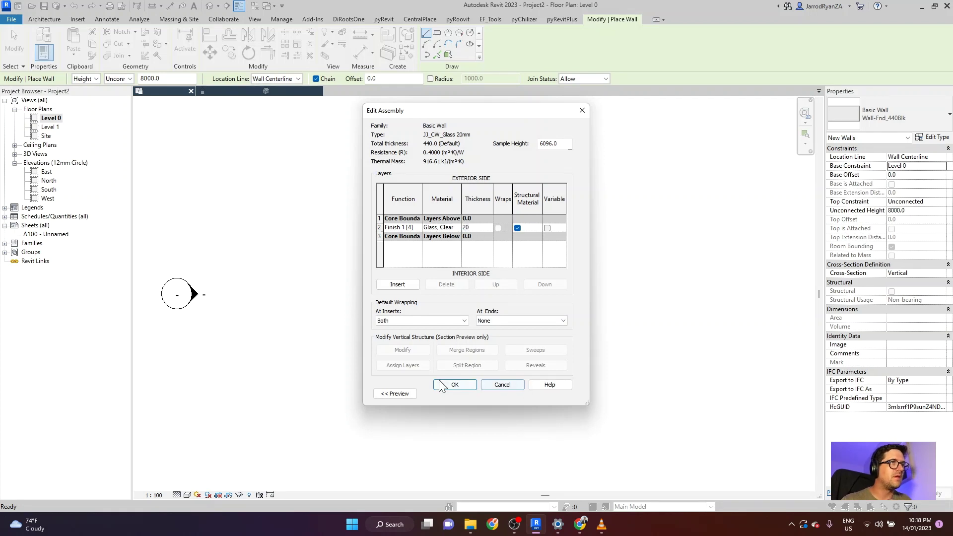
{"action": "left_click", "coordinate": [454, 385]}
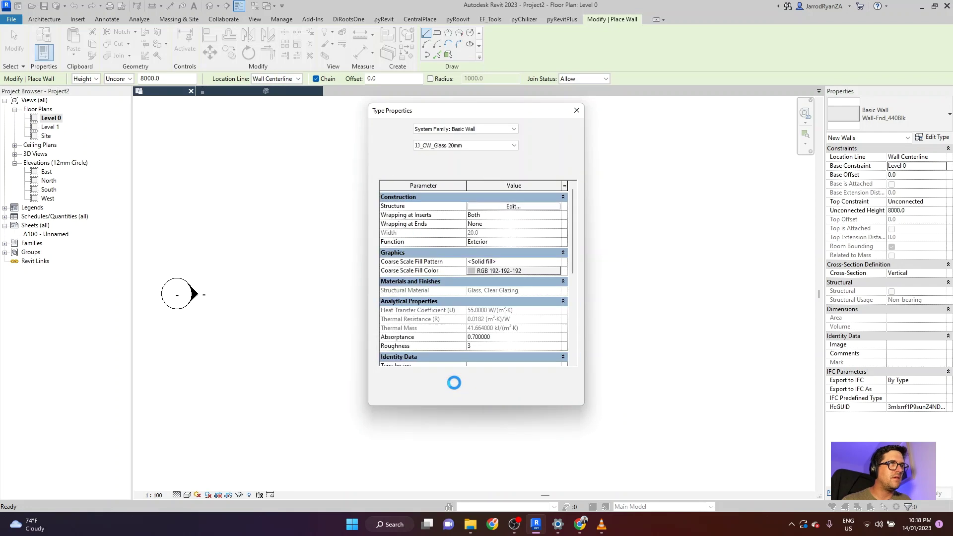
{"action": "scroll", "coordinate": [433, 276], "scroll_direction": "down", "scroll_amount": 5}
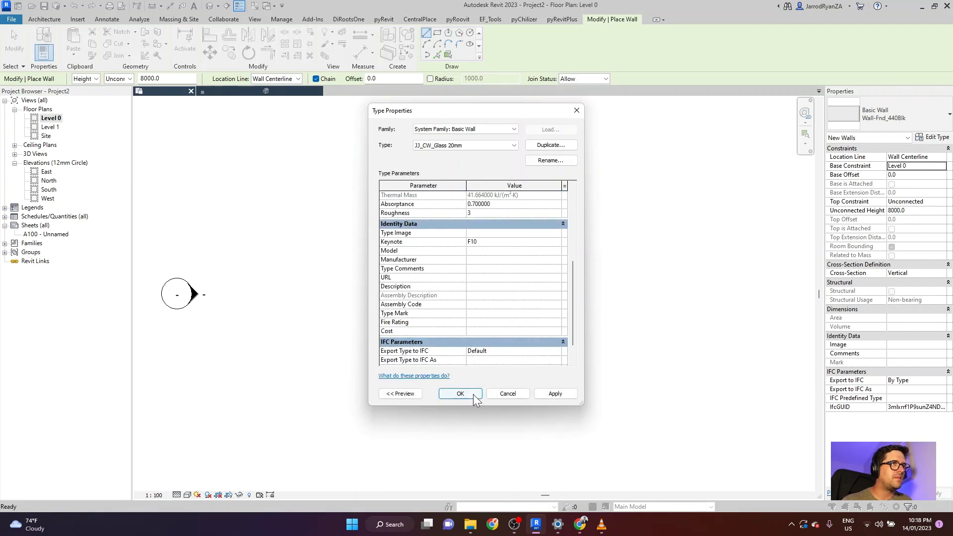
{"action": "left_click", "coordinate": [469, 394]}
Draw a straight 4400 mm wall between the two arcs.
{"action": "left_click", "coordinate": [431, 265]}
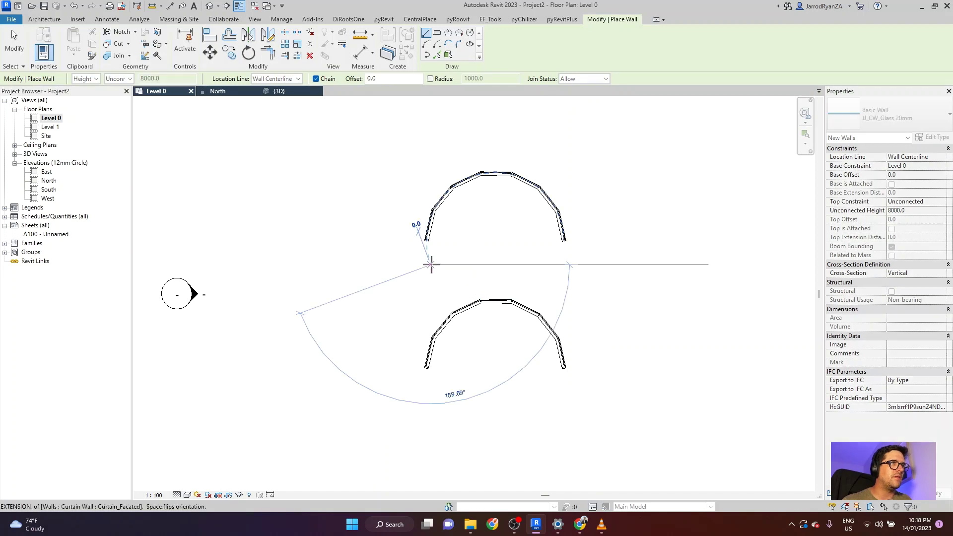
{"action": "left_click", "coordinate": [543, 265]}
{"action": "key", "text": "Escape"}
{"action": "key", "text": "Escape"}
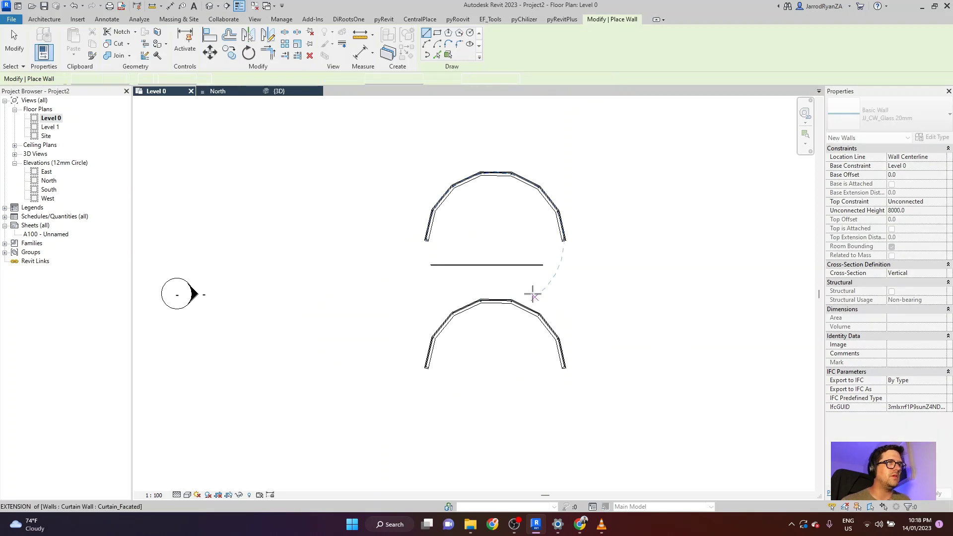
Set the curved curtain wall's Curtain Panel to Basic Wall : JJ_CW_Glass 20mm.
{"action": "scroll", "coordinate": [513, 370], "scroll_direction": "up", "scroll_amount": 3}
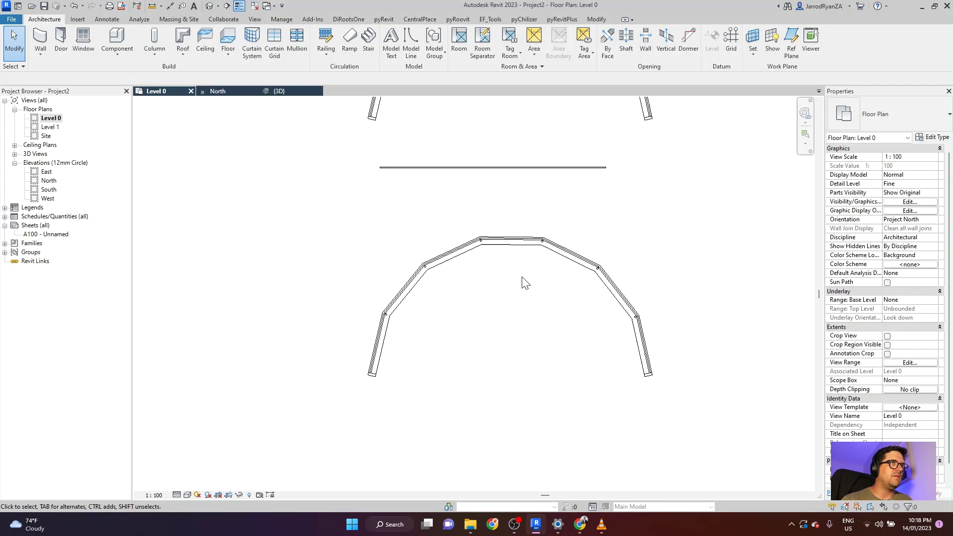
{"action": "left_click", "coordinate": [478, 241]}
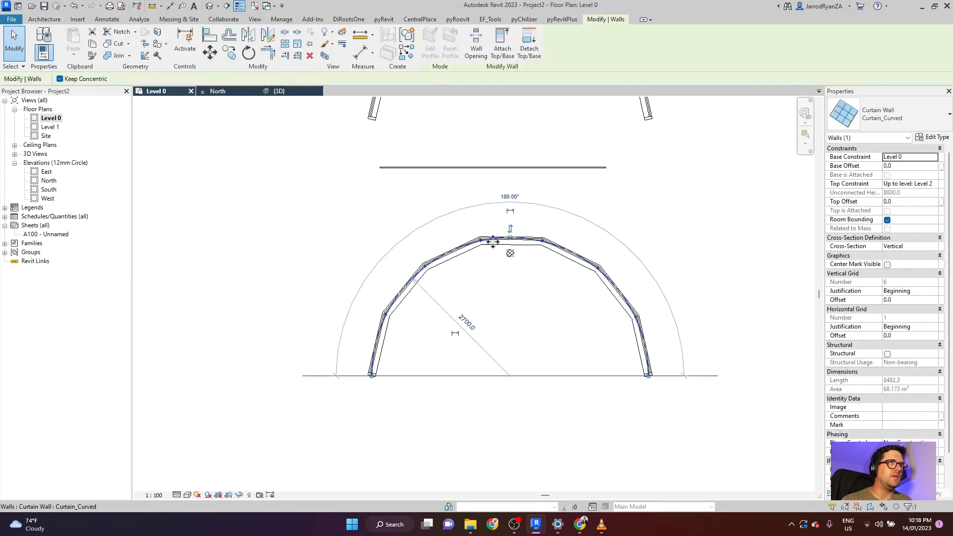
{"action": "left_click", "coordinate": [932, 138]}
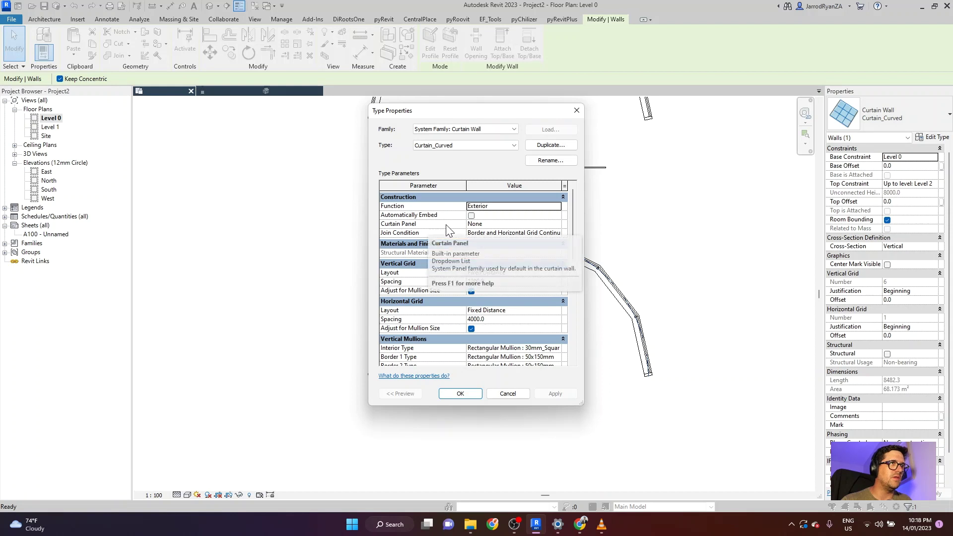
{"action": "left_click", "coordinate": [556, 224]}
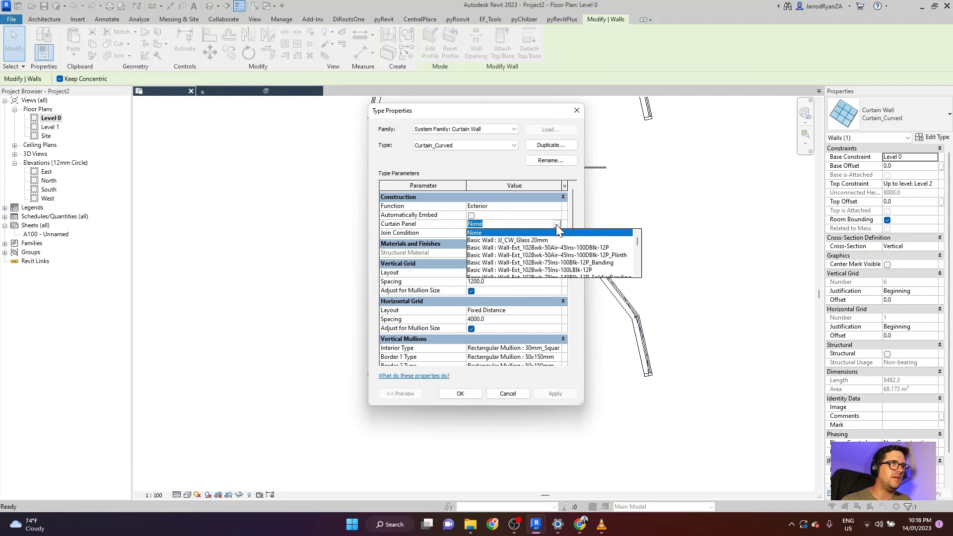
{"action": "left_click", "coordinate": [529, 238]}
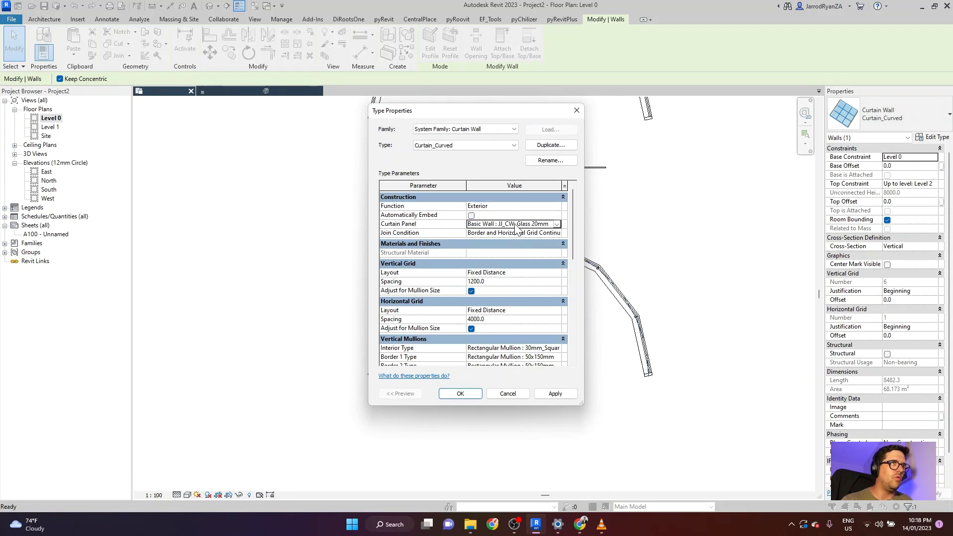
{"action": "left_click", "coordinate": [453, 393]}
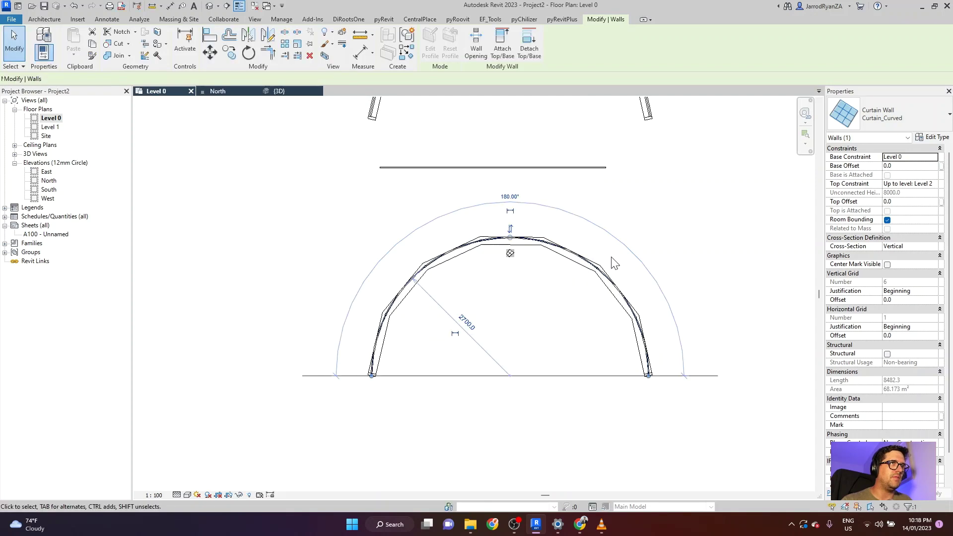
{"action": "left_click", "coordinate": [679, 237]}
{"action": "scroll", "coordinate": [523, 245], "scroll_direction": "up", "scroll_amount": 6}
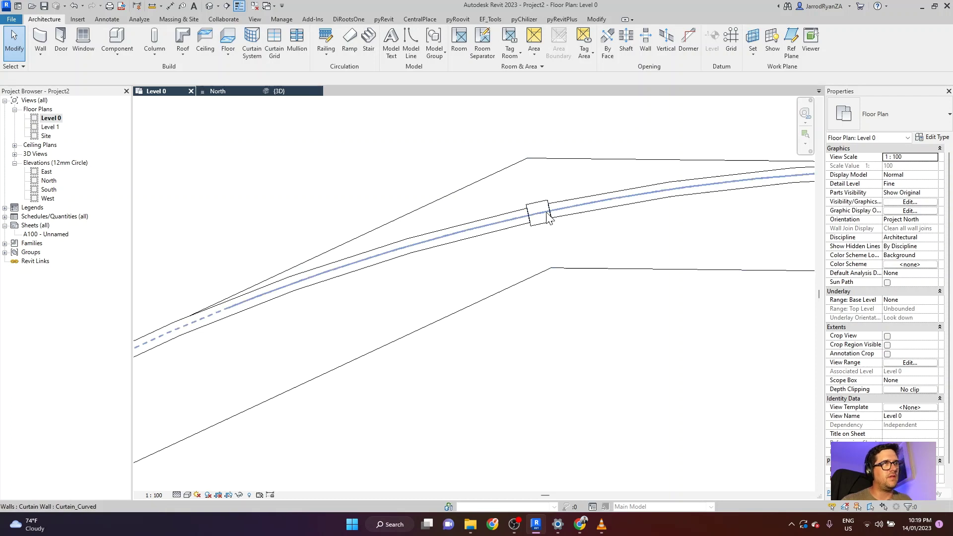
{"action": "scroll", "coordinate": [584, 211], "scroll_direction": "down", "scroll_amount": 3}
{"action": "middle_click_drag", "start_coordinate": [554, 224], "coordinate": [362, 207]}
{"action": "scroll", "coordinate": [452, 209], "scroll_direction": "down", "scroll_amount": 4}
{"action": "middle_click_drag", "start_coordinate": [530, 150], "coordinate": [528, 338]}
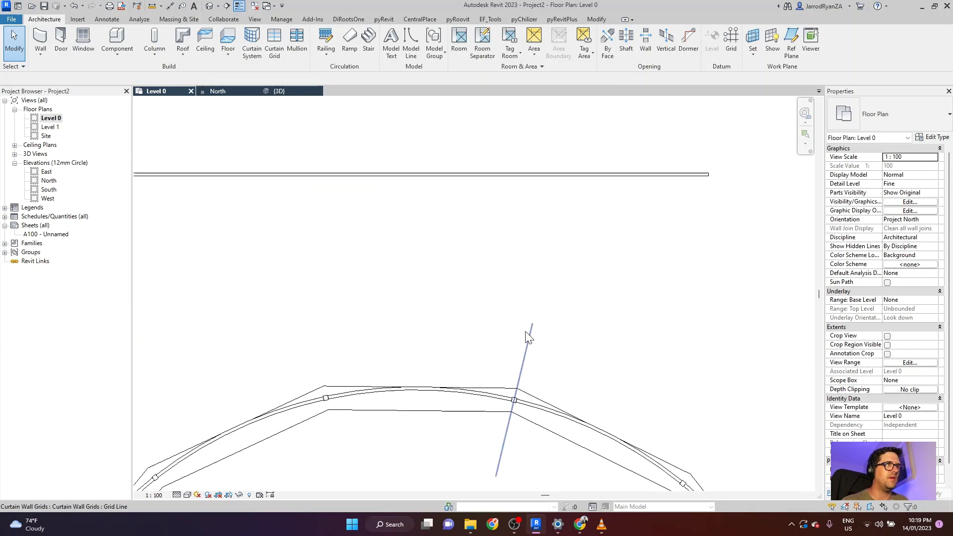
{"action": "scroll", "coordinate": [528, 338], "scroll_direction": "down", "scroll_amount": 3}
{"action": "scroll", "coordinate": [558, 362], "scroll_direction": "up", "scroll_amount": 5}
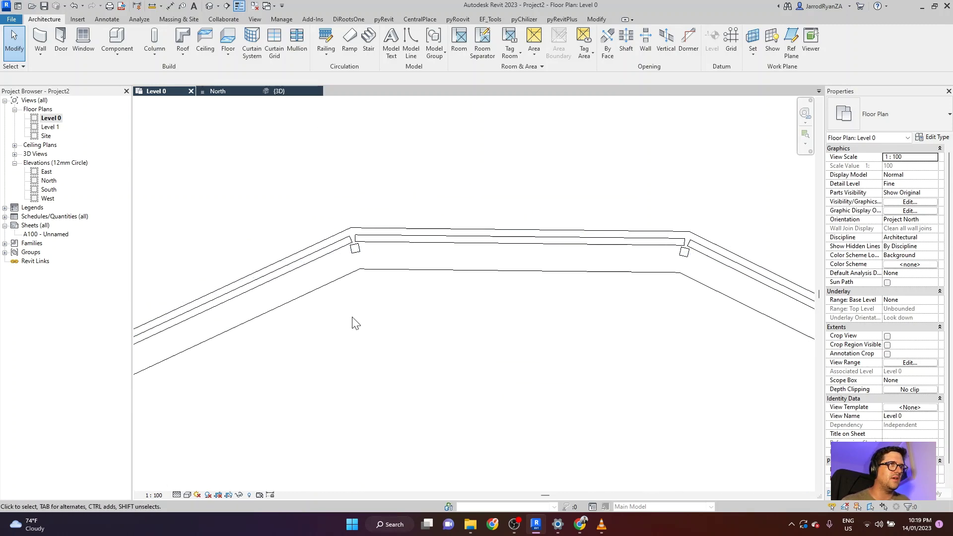
{"action": "key", "text": "Tab"}
{"action": "left_click", "coordinate": [566, 242]}
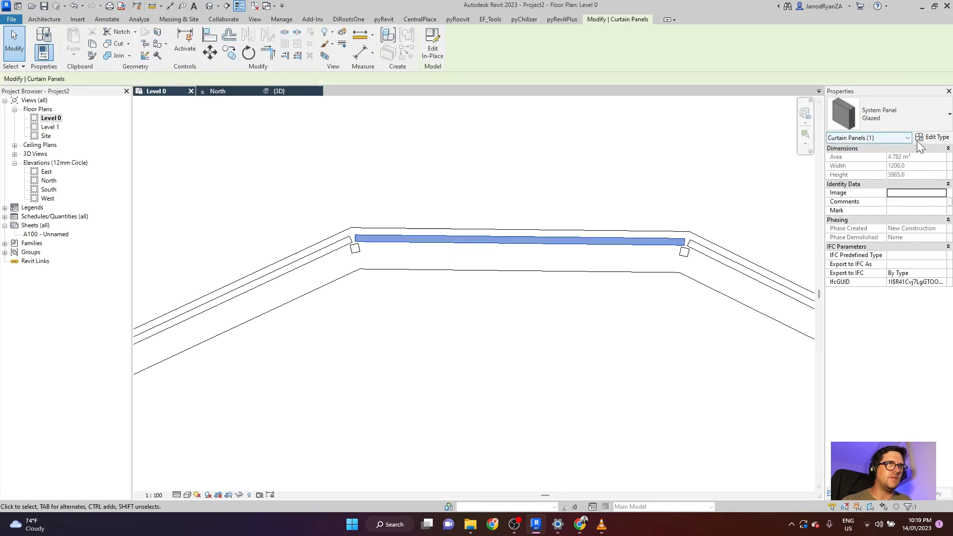
{"action": "left_click", "coordinate": [929, 137]}
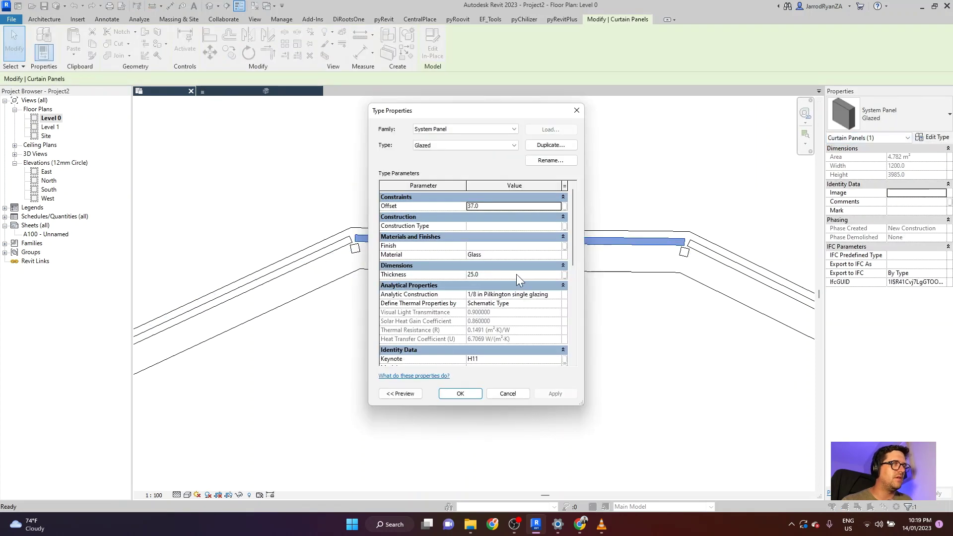
{"action": "left_click", "coordinate": [491, 206]}
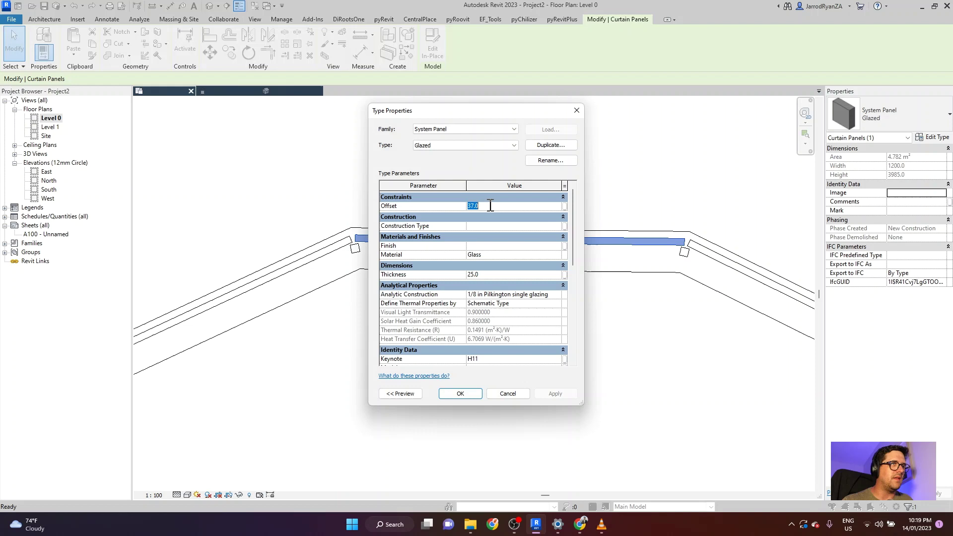
{"action": "left_click", "coordinate": [462, 394]}
{"action": "left_click", "coordinate": [477, 380]}
{"action": "scroll", "coordinate": [343, 272], "scroll_direction": "down", "scroll_amount": 5}
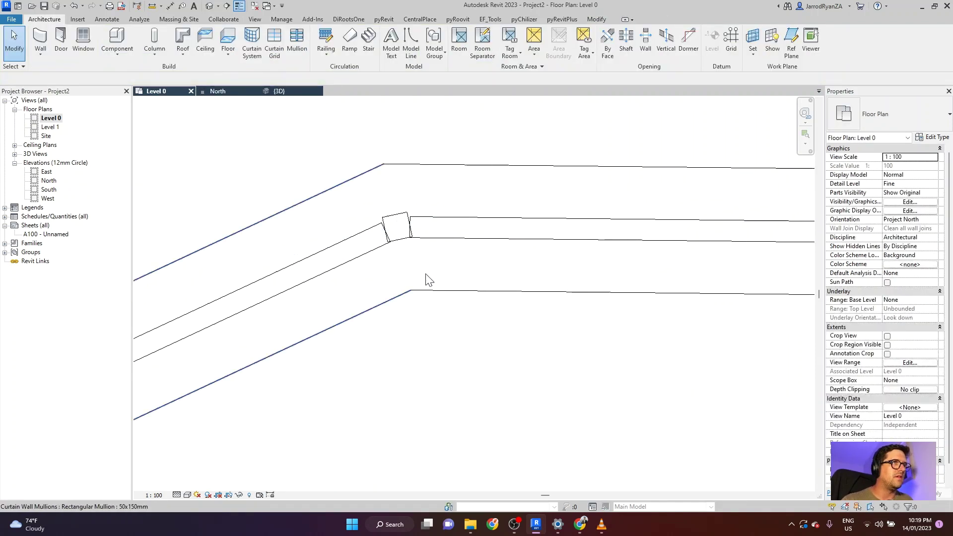
Select and deselect the arched curtain wall, then bring up the Architecture Wall dropdown.
{"action": "left_click", "coordinate": [502, 194]}
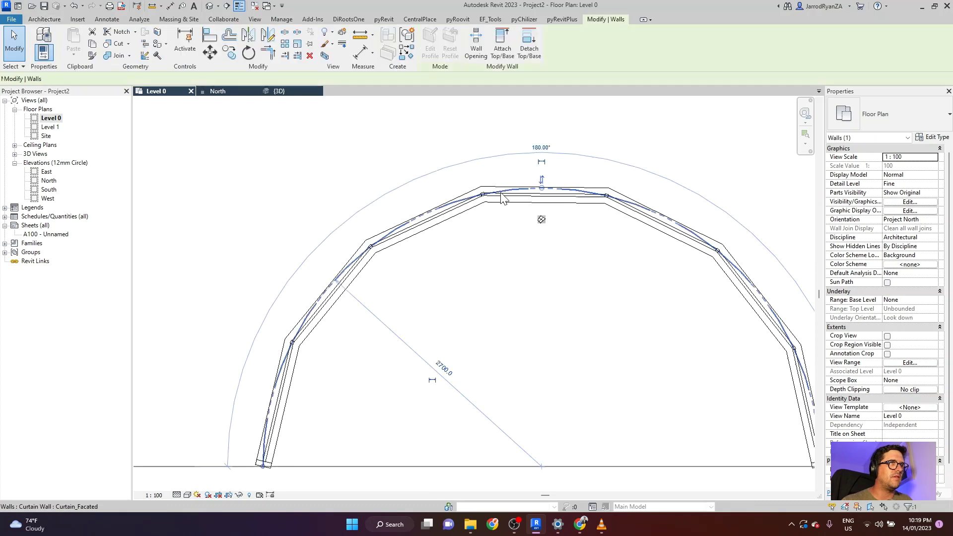
{"action": "scroll", "coordinate": [547, 213], "scroll_direction": "down", "scroll_amount": 3}
{"action": "middle_click_drag", "start_coordinate": [649, 410], "coordinate": [557, 168]}
{"action": "scroll", "coordinate": [556, 169], "scroll_direction": "up", "scroll_amount": 3}
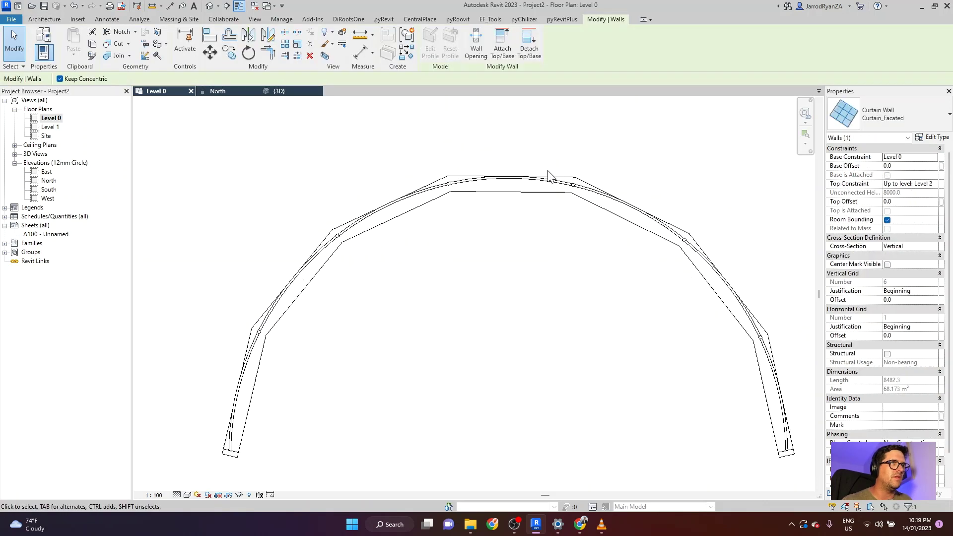
{"action": "left_click", "coordinate": [542, 185]}
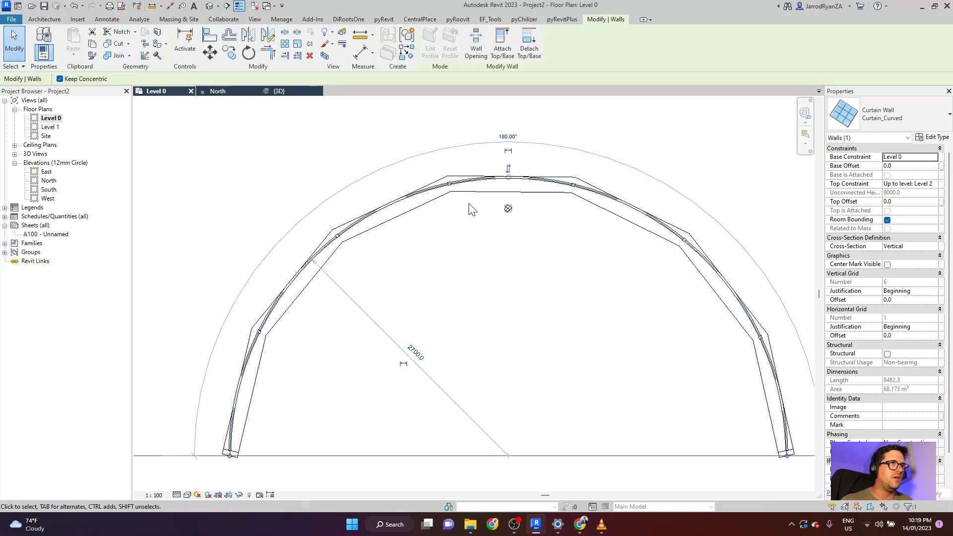
{"action": "left_click", "coordinate": [474, 245]}
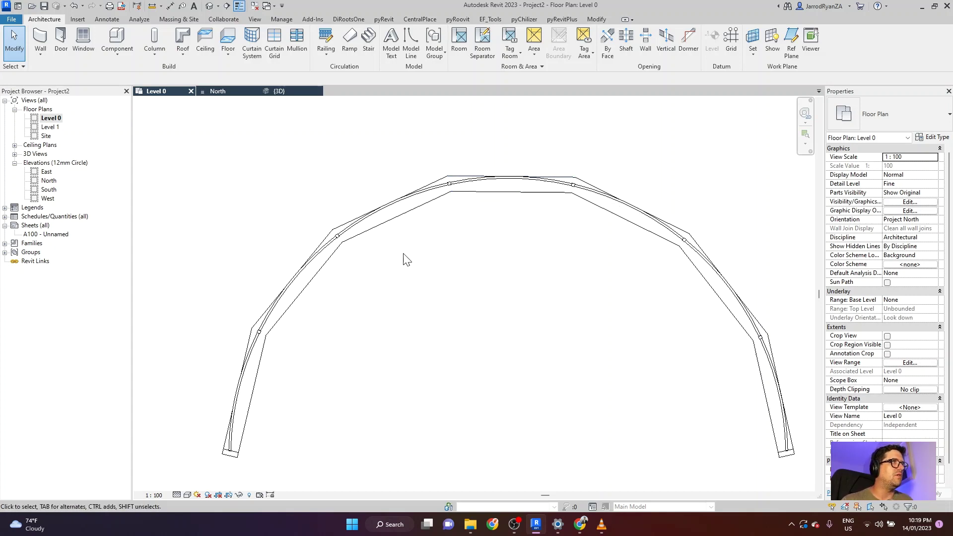
{"action": "left_click", "coordinate": [40, 53]}
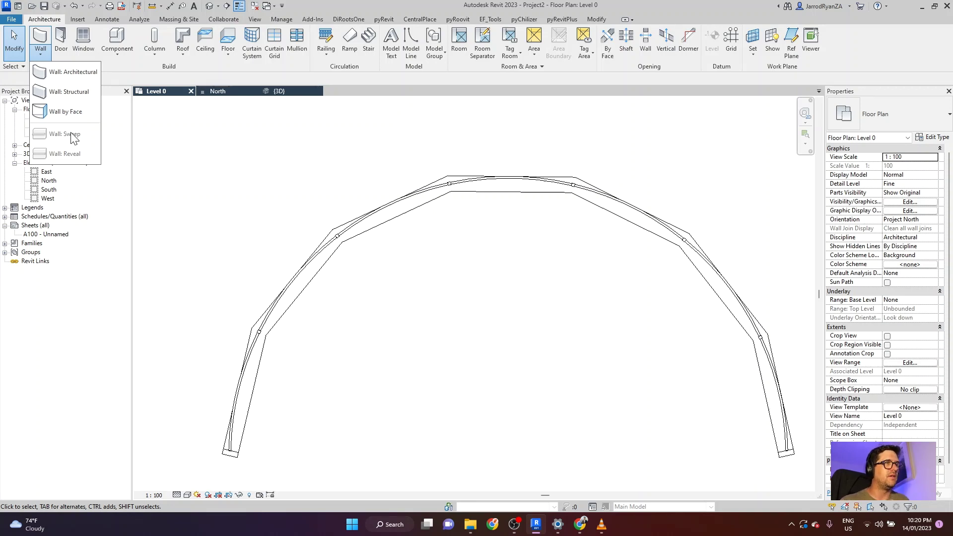
Select the straight glass wall between the arcs and bring up its Type Properties.
{"action": "left_click", "coordinate": [288, 158]}
{"action": "scroll", "coordinate": [291, 164], "scroll_direction": "down", "scroll_amount": 2}
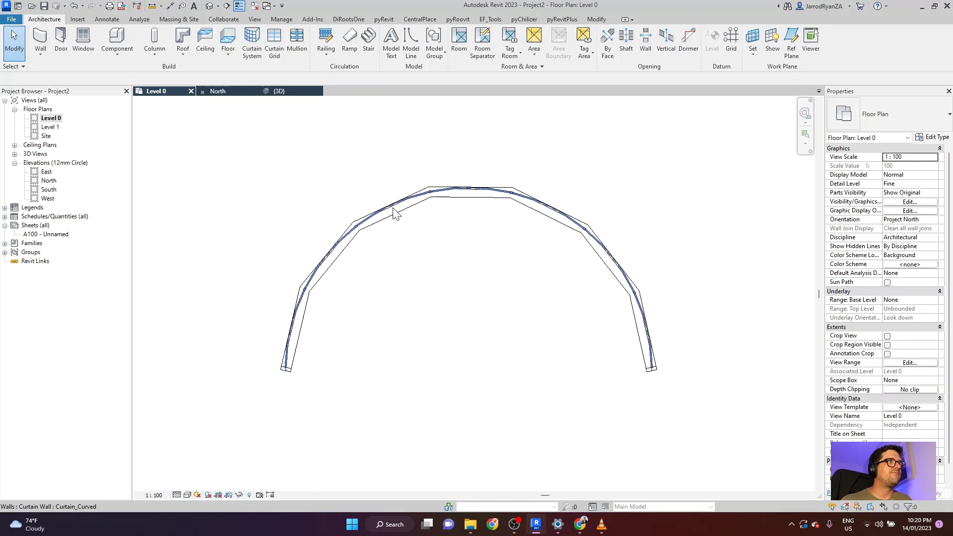
{"action": "middle_click_drag", "start_coordinate": [298, 163], "coordinate": [347, 286]}
{"action": "scroll", "coordinate": [327, 178], "scroll_direction": "down", "scroll_amount": 2}
{"action": "scroll", "coordinate": [335, 256], "scroll_direction": "up", "scroll_amount": 3}
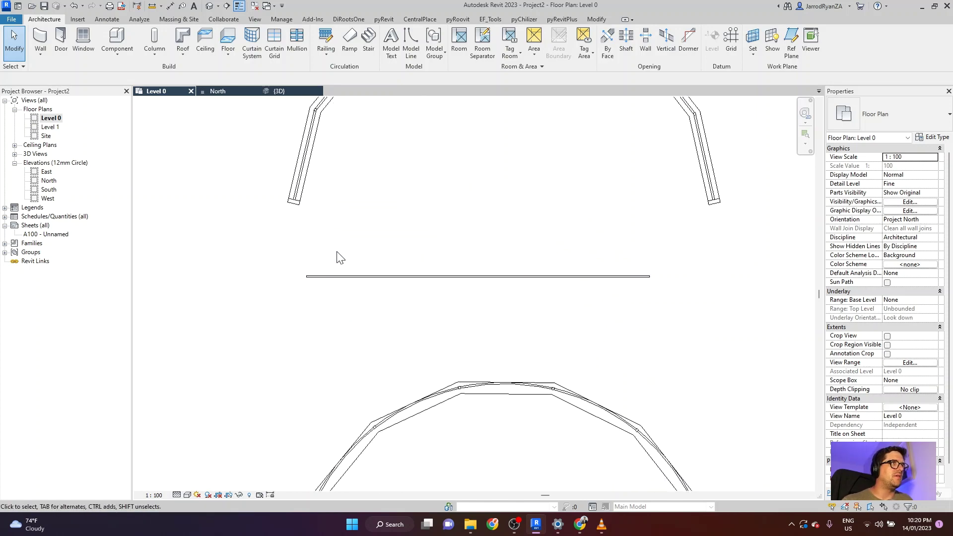
{"action": "left_click", "coordinate": [357, 285]}
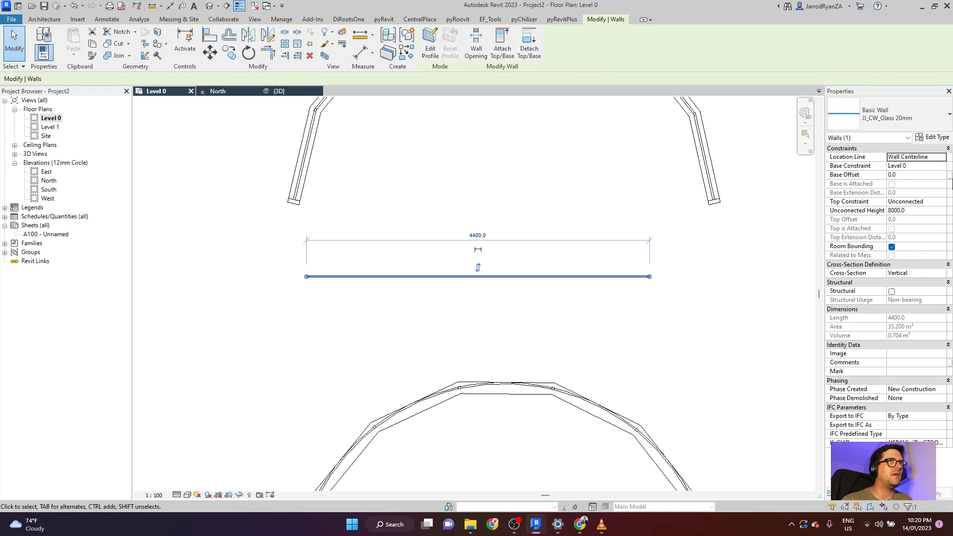
{"action": "left_click", "coordinate": [932, 137]}
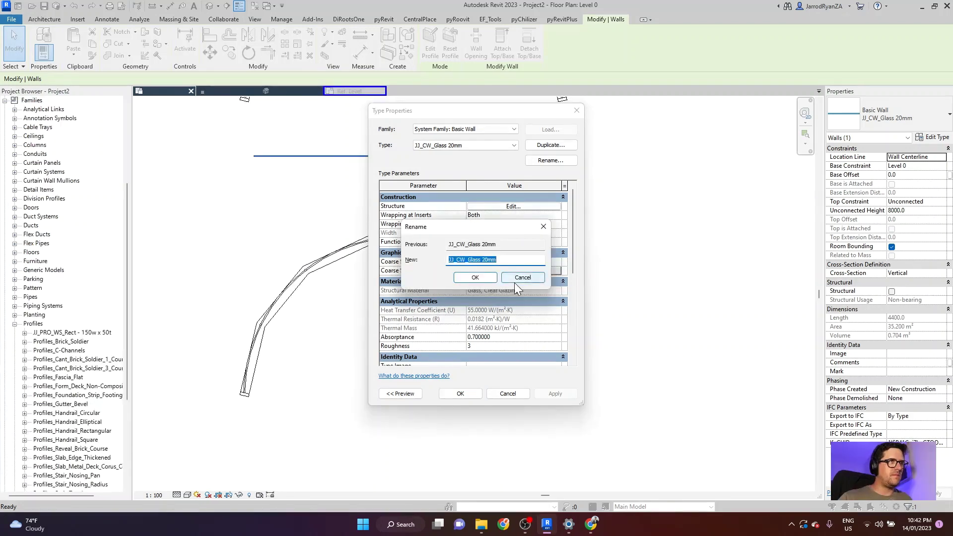
{"action": "left_click", "coordinate": [515, 280]}
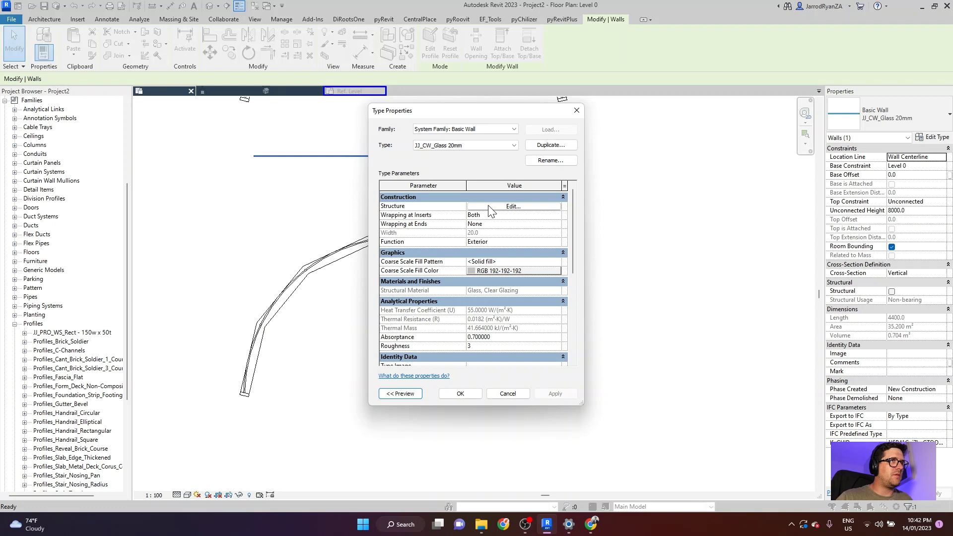
Show the JJ_CW_Glass 20mm layer structure with a Section preview.
{"action": "left_click", "coordinate": [514, 206]}
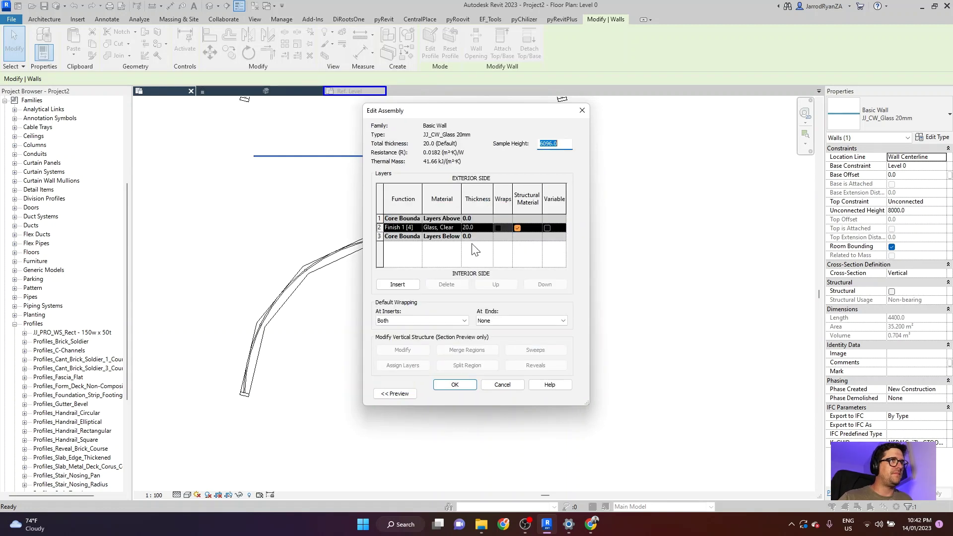
{"action": "left_click", "coordinate": [396, 393]}
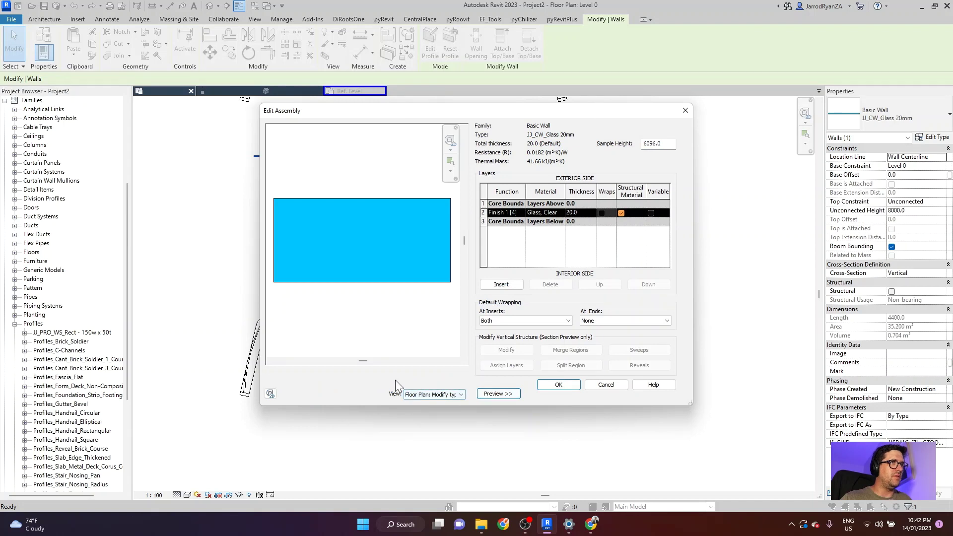
{"action": "left_click", "coordinate": [429, 397]}
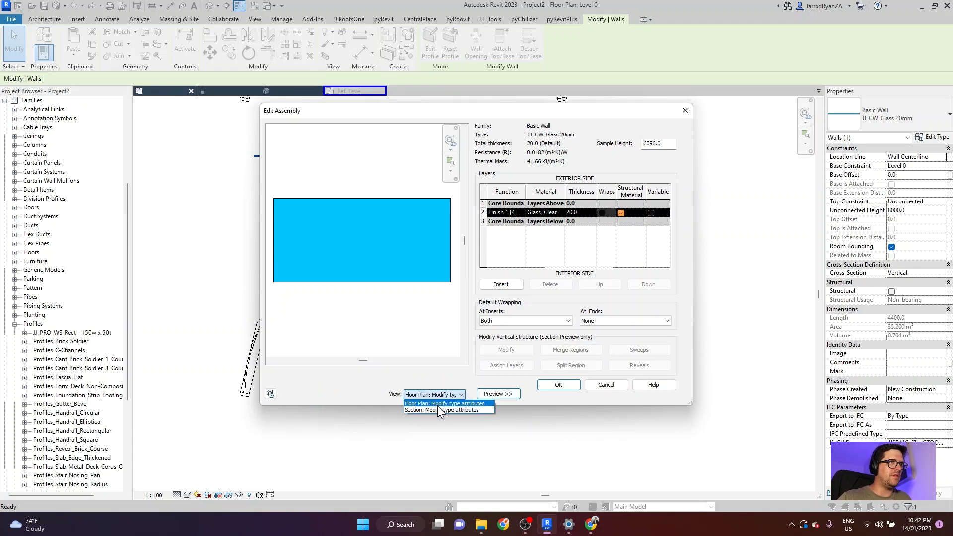
{"action": "left_click", "coordinate": [436, 411]}
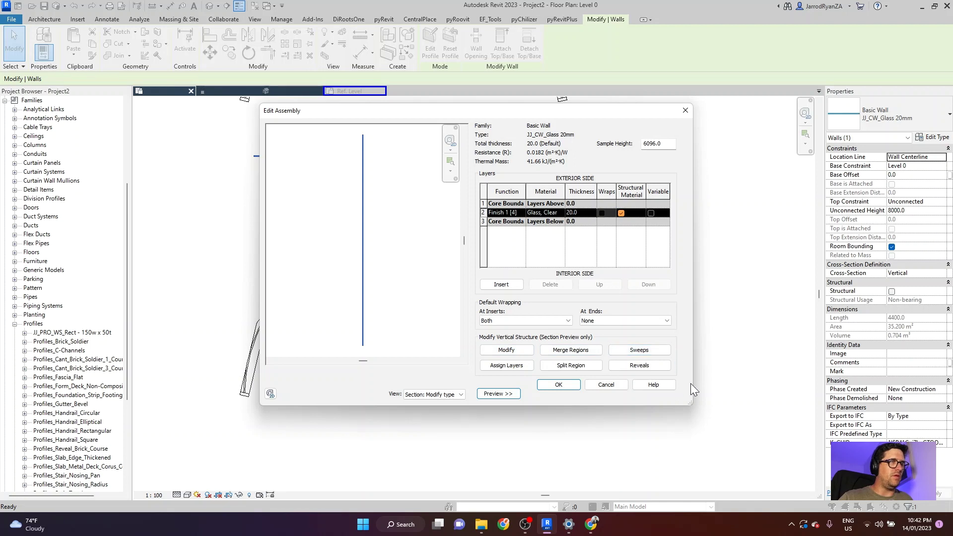
Add a wall sweep using the JJ_PRO_WS_Rect - 150w x 50t profile and frame it in the preview.
{"action": "left_click", "coordinate": [663, 349]}
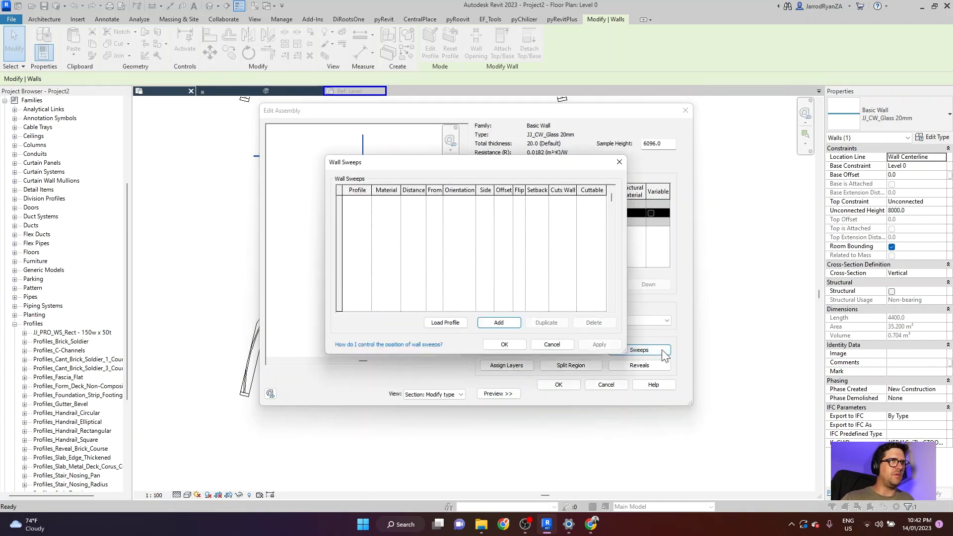
{"action": "left_click", "coordinate": [491, 322]}
{"action": "left_click", "coordinate": [356, 200]}
{"action": "left_click", "coordinate": [368, 200]}
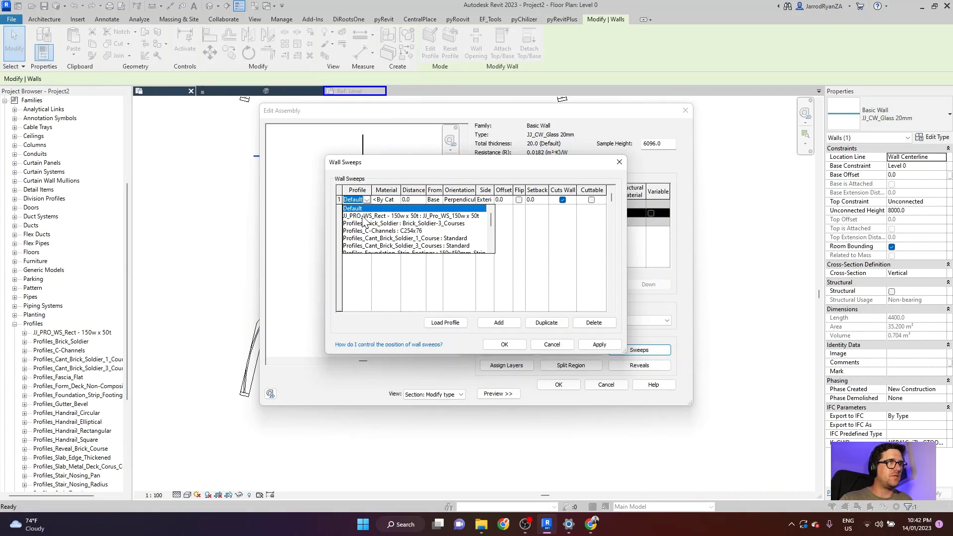
{"action": "left_click", "coordinate": [363, 217]}
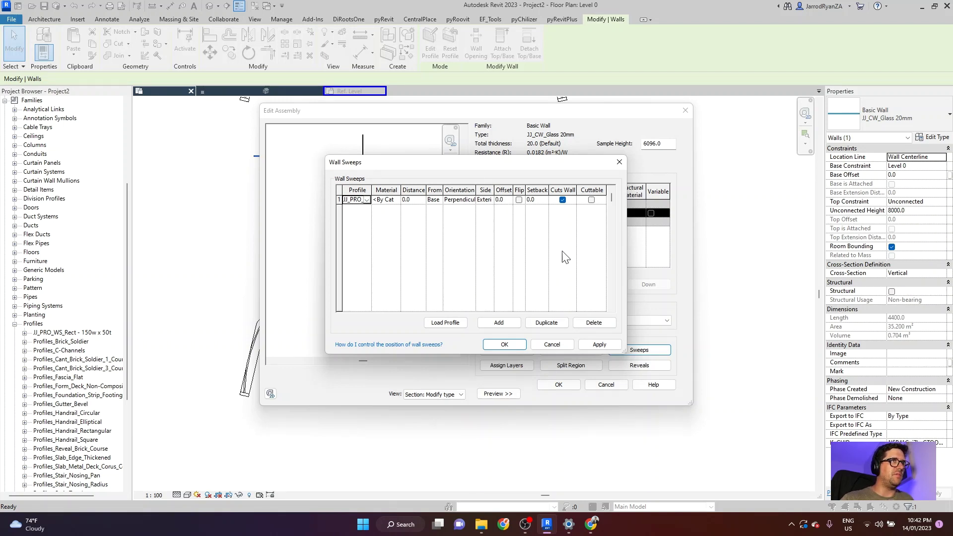
{"action": "left_click", "coordinate": [516, 346]}
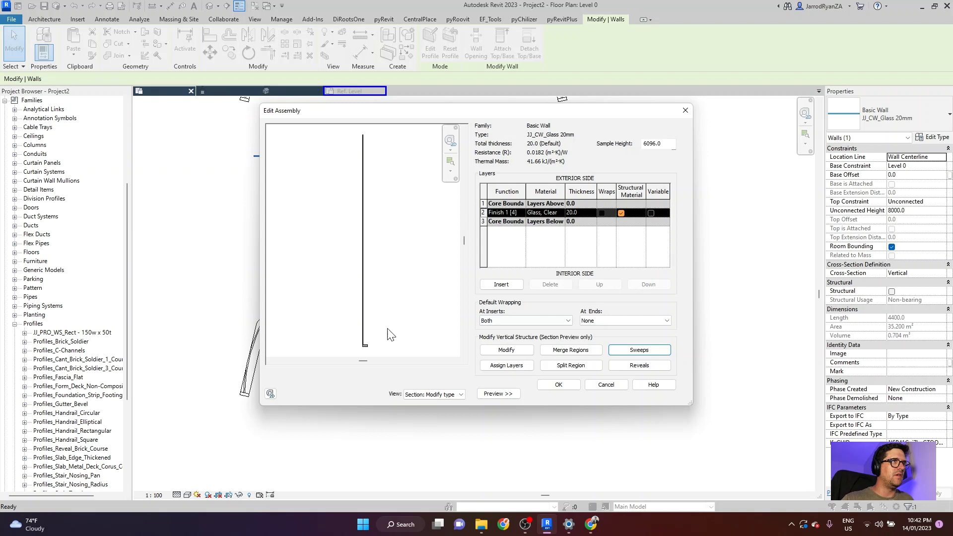
{"action": "scroll", "coordinate": [362, 353], "scroll_direction": "up", "scroll_amount": 5}
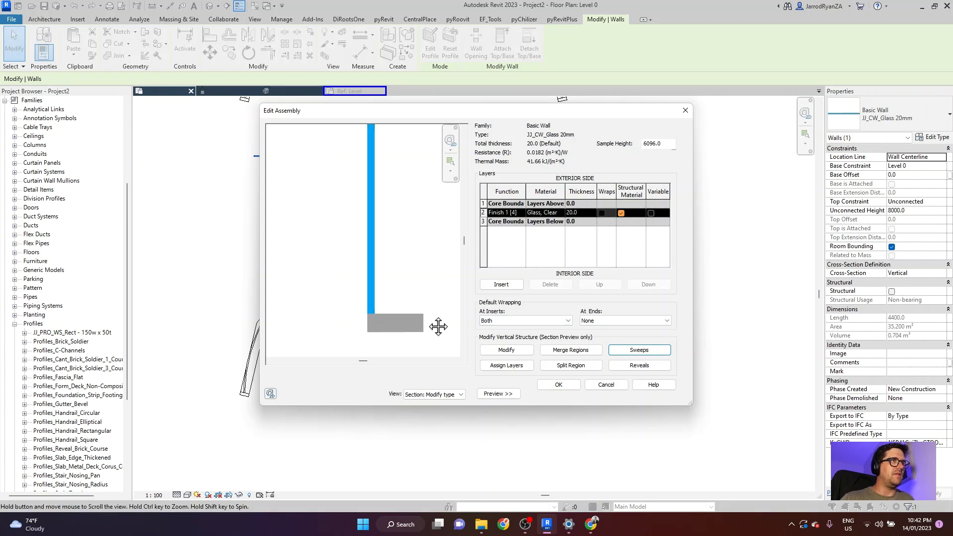
{"action": "middle_click_drag", "start_coordinate": [439, 327], "coordinate": [422, 285]}
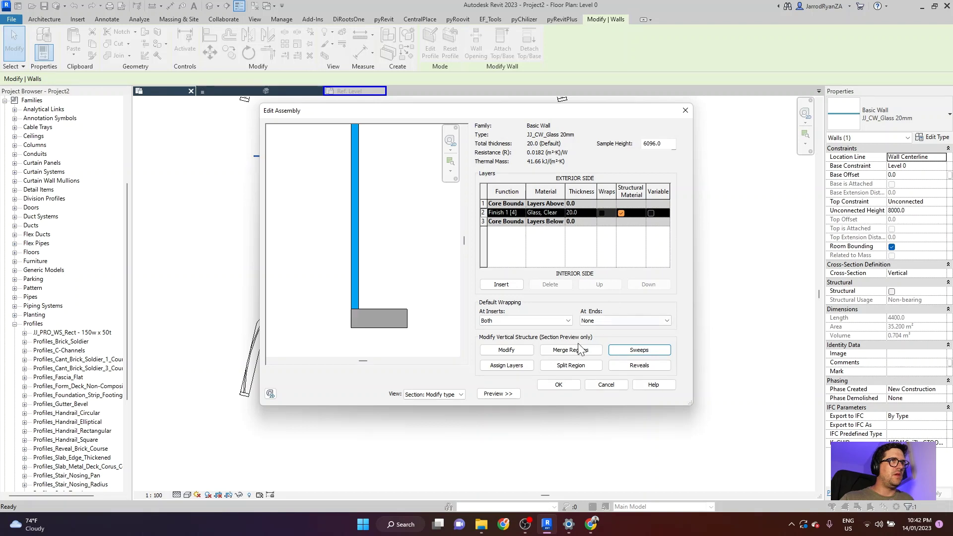
Try a 75 distance on the base sweep, then reset its distance to 0.
{"action": "left_click", "coordinate": [642, 352]}
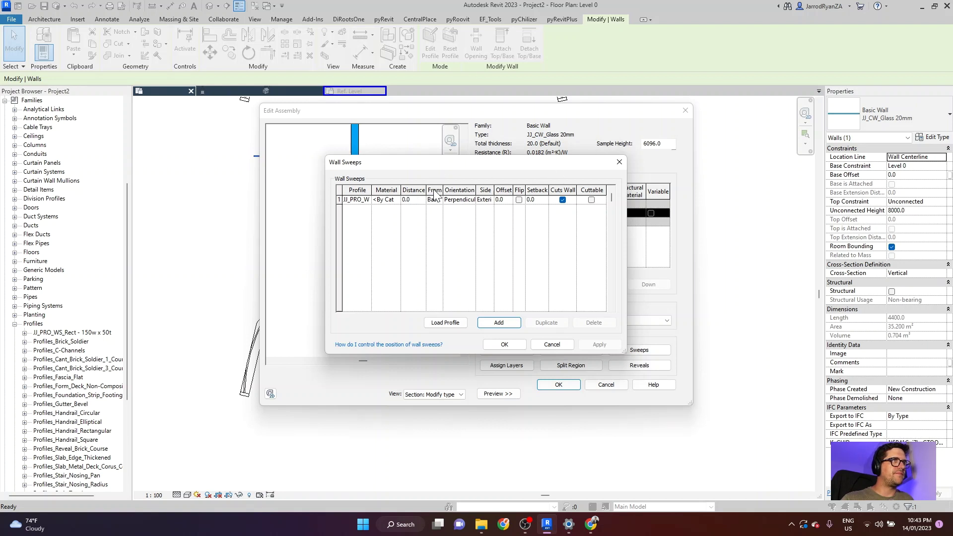
{"action": "left_click", "coordinate": [422, 199]}
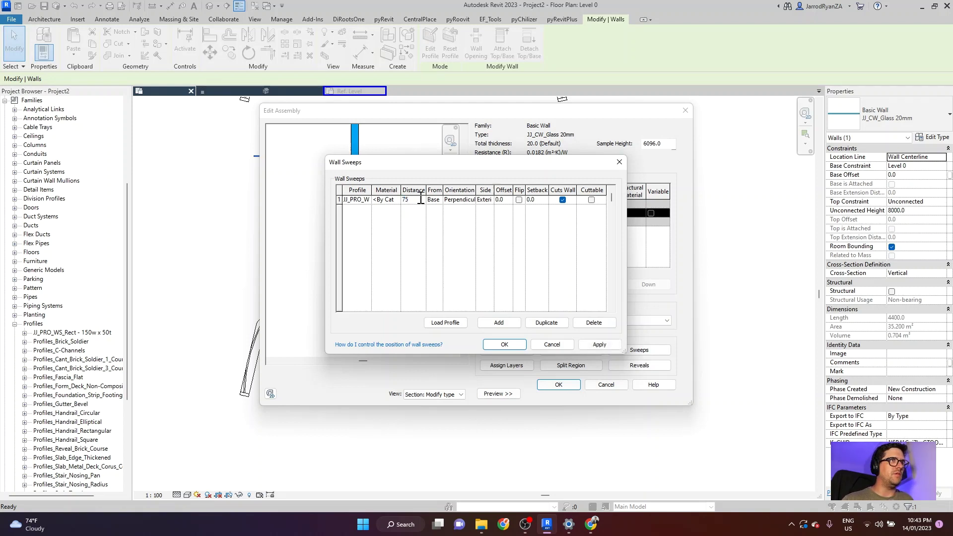
{"action": "left_click_drag", "start_coordinate": [442, 160], "coordinate": [647, 87]}
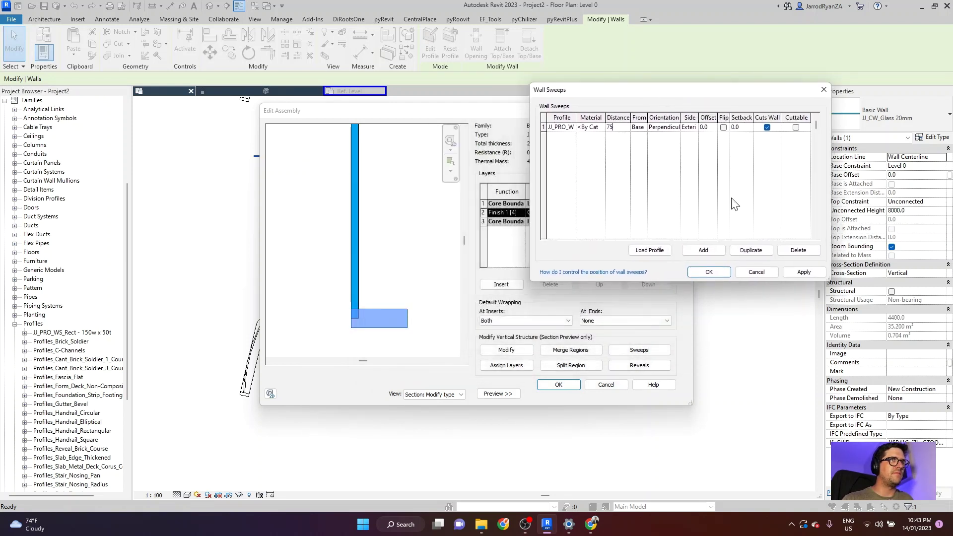
{"action": "left_click", "coordinate": [796, 272]}
{"action": "left_click", "coordinate": [624, 127]}
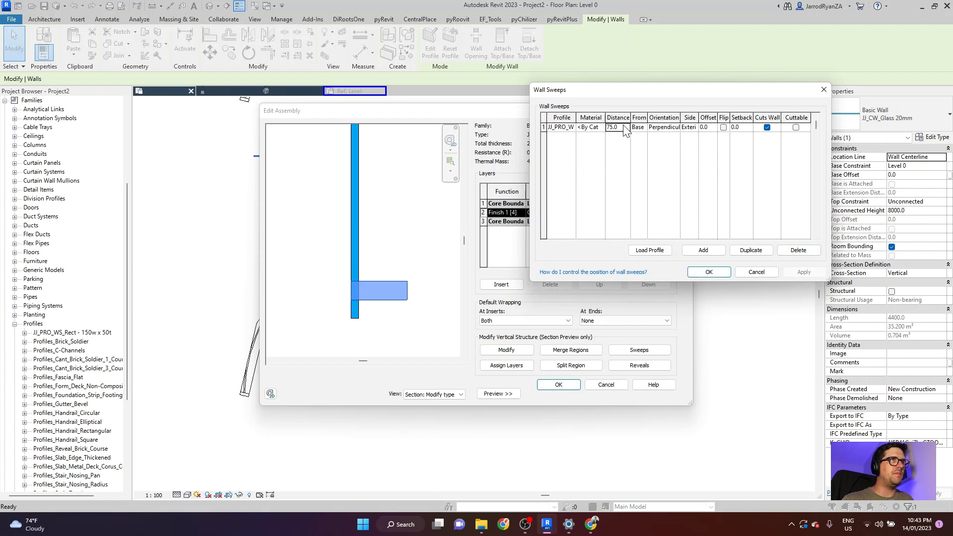
{"action": "type", "text": "0"}
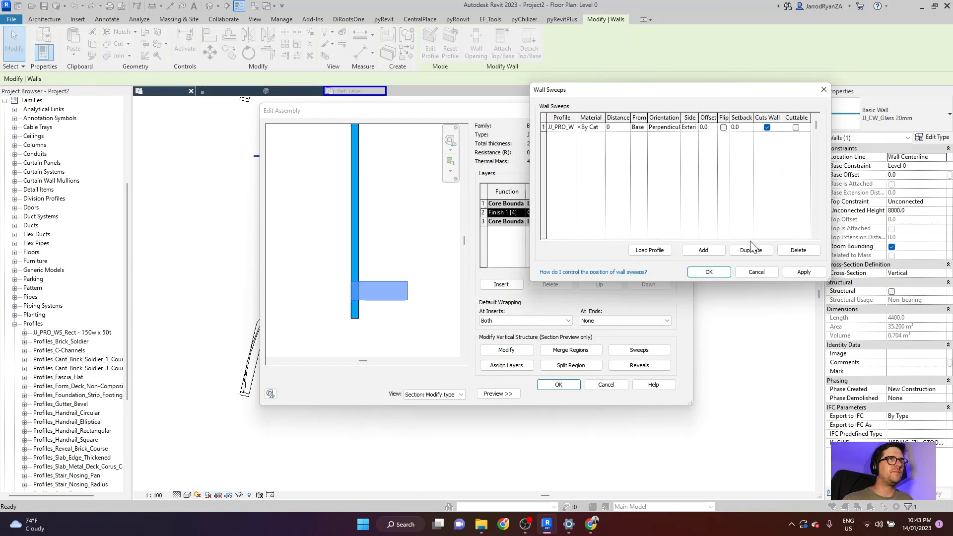
{"action": "left_click", "coordinate": [798, 272]}
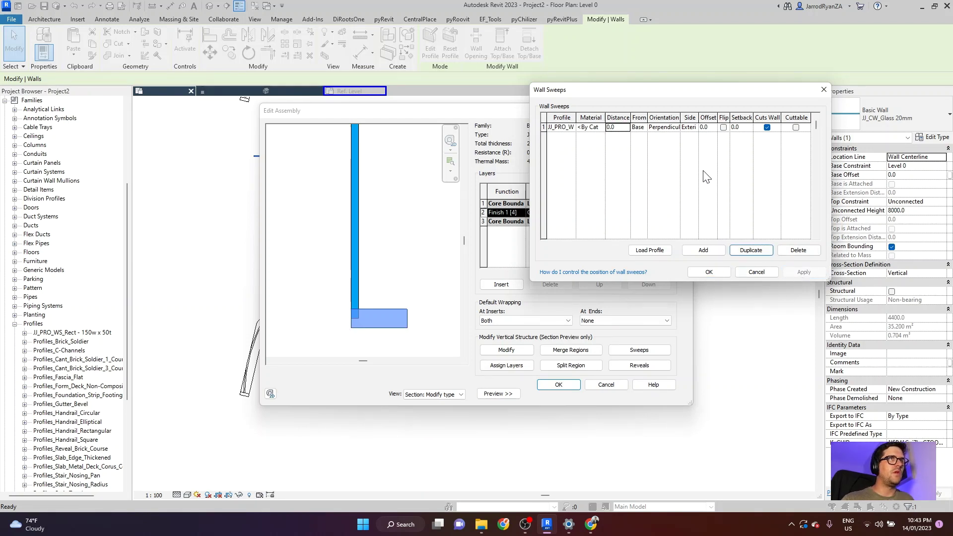
Try offsets of -75 and then 75 on the base sweep.
{"action": "left_click", "coordinate": [709, 128]}
{"action": "type", "text": "-5"}
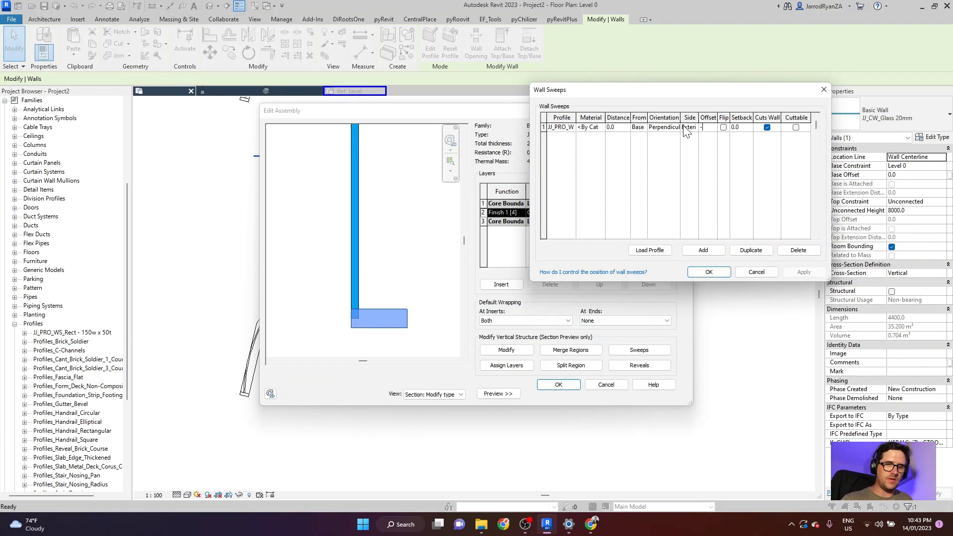
{"action": "key", "text": "BackSpace"}
{"action": "type", "text": "75"}
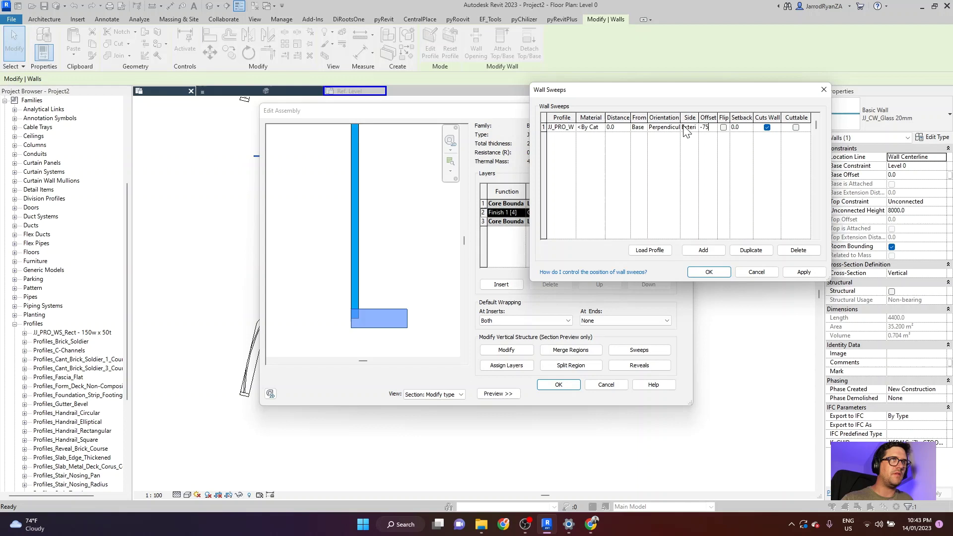
{"action": "left_click", "coordinate": [800, 272]}
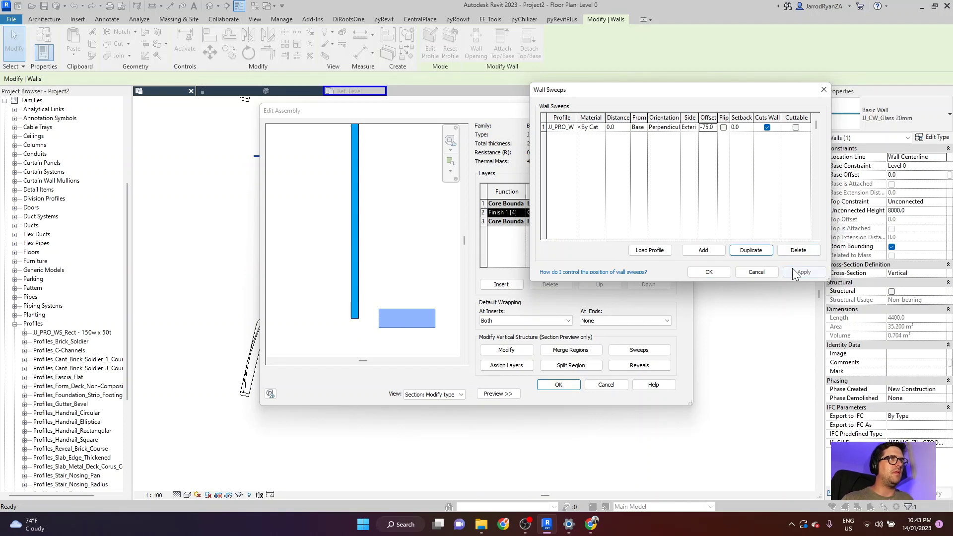
{"action": "left_click", "coordinate": [713, 128]}
{"action": "type", "text": "75"}
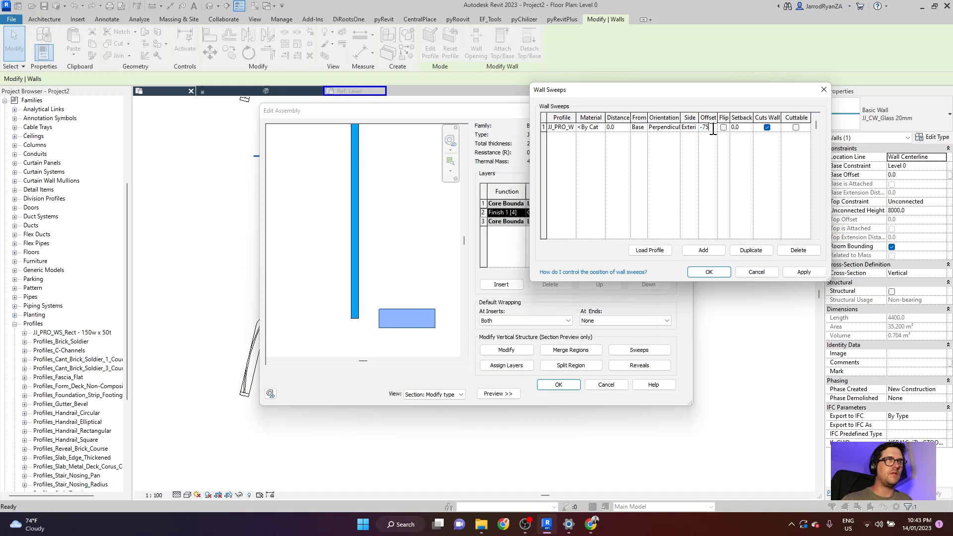
{"action": "left_click", "coordinate": [806, 273]}
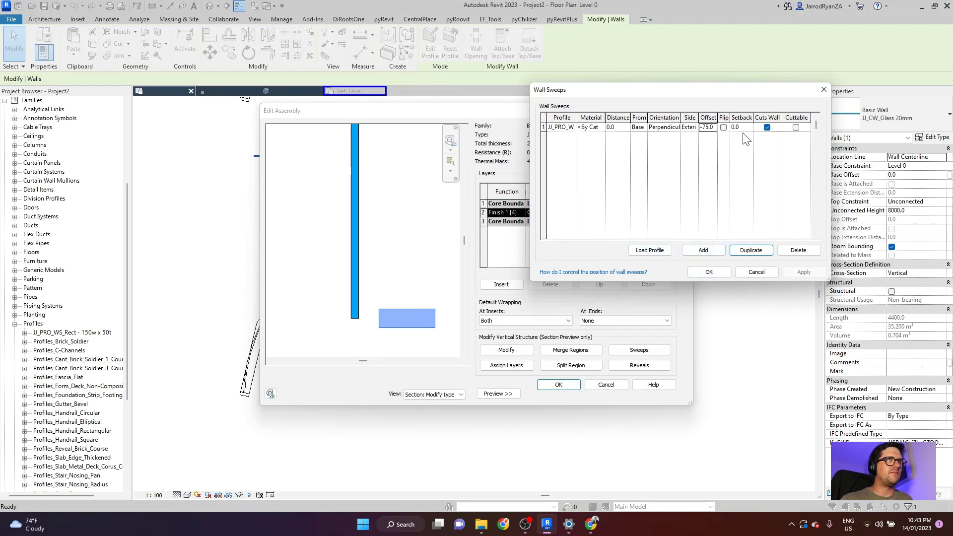
Set the base sweep's offset to 65, centring it under the glass.
{"action": "left_click", "coordinate": [713, 129]}
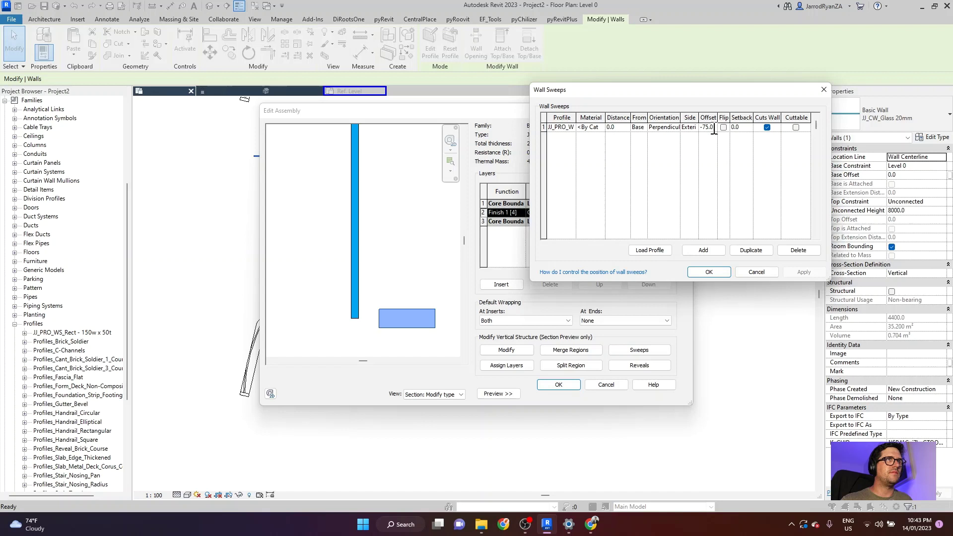
{"action": "left_click_drag", "start_coordinate": [713, 129], "coordinate": [675, 128]}
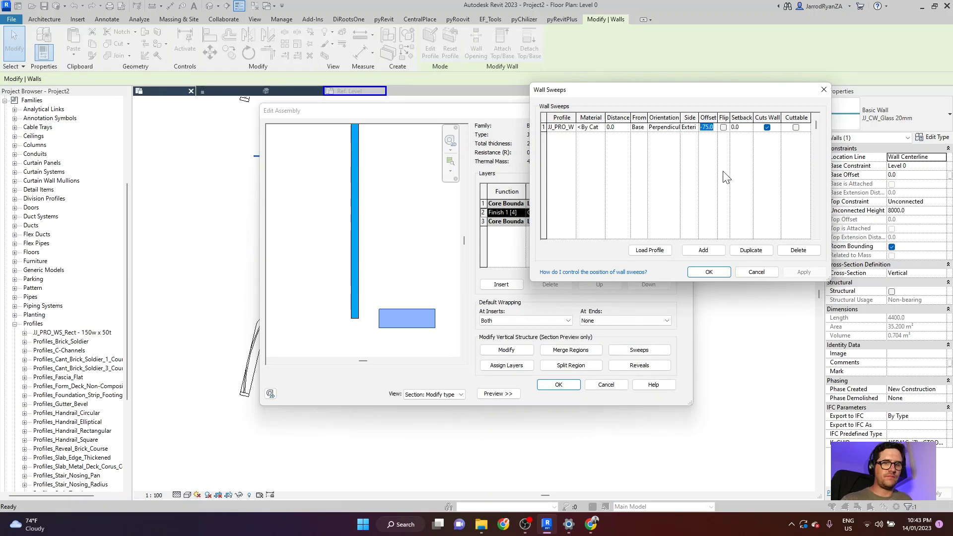
{"action": "type", "text": "75"}
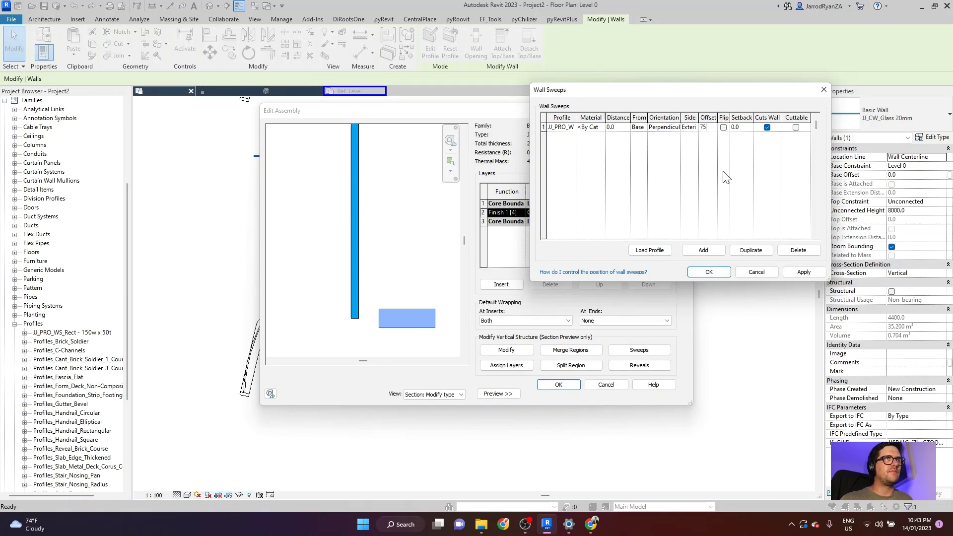
{"action": "left_click", "coordinate": [804, 272]}
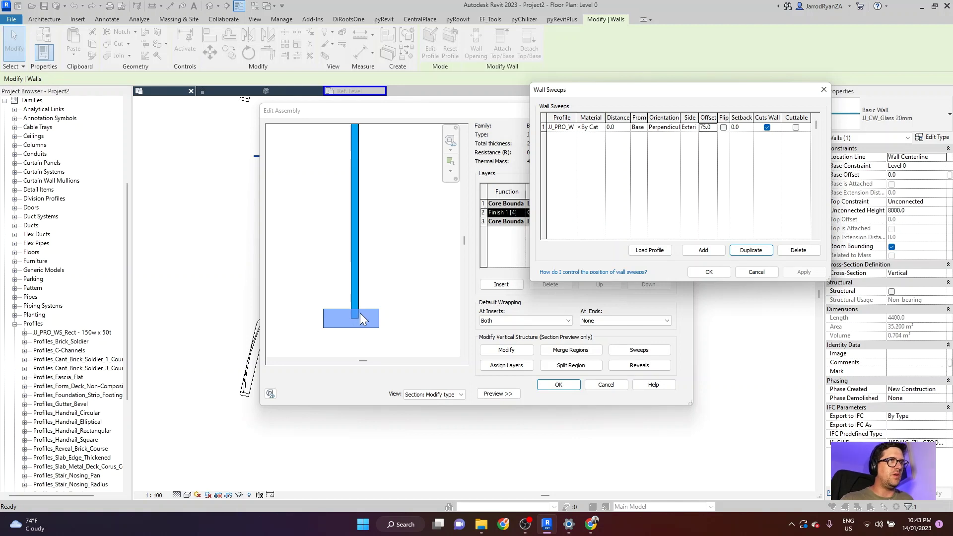
{"action": "left_click", "coordinate": [713, 128]}
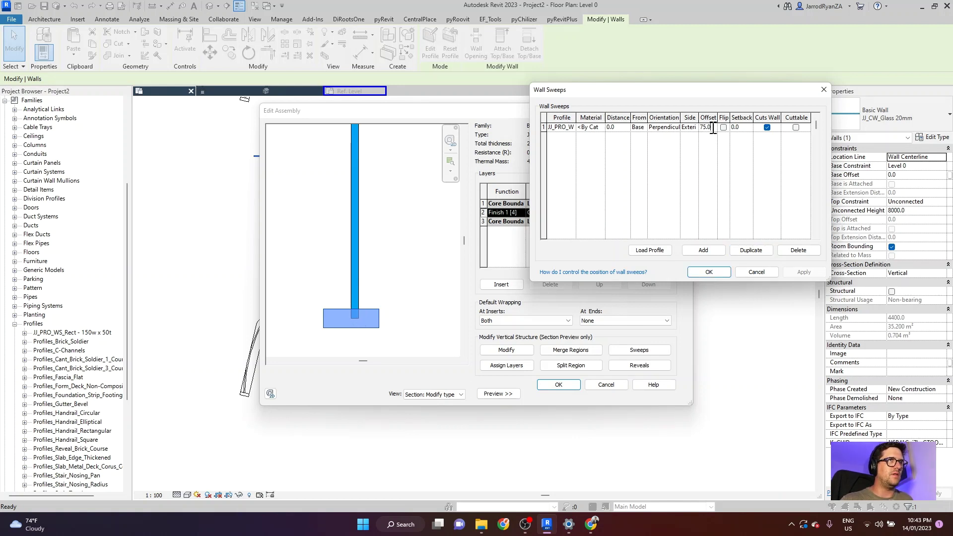
{"action": "left_click_drag", "start_coordinate": [713, 128], "coordinate": [675, 130]}
{"action": "type", "text": "65"}
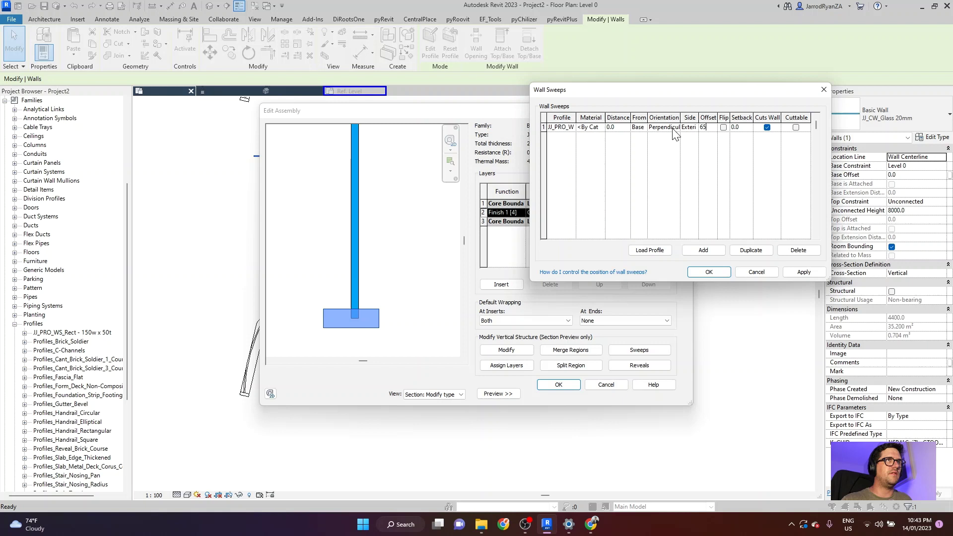
{"action": "left_click", "coordinate": [803, 274]}
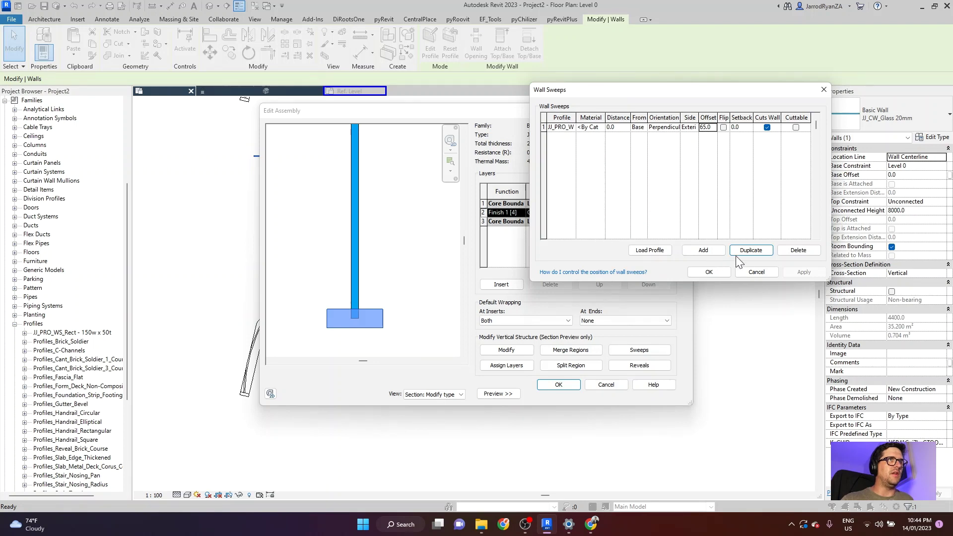
Add a second JJ_PRO_WS_Rect - 150w x 50t sweep measured From Top with offset 65.
{"action": "left_click", "coordinate": [705, 251]}
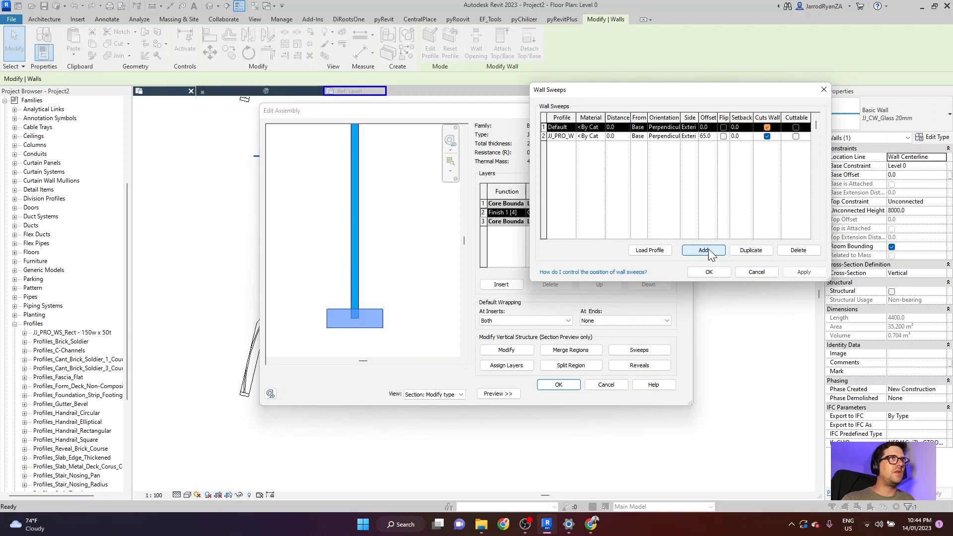
{"action": "left_click", "coordinate": [575, 128]}
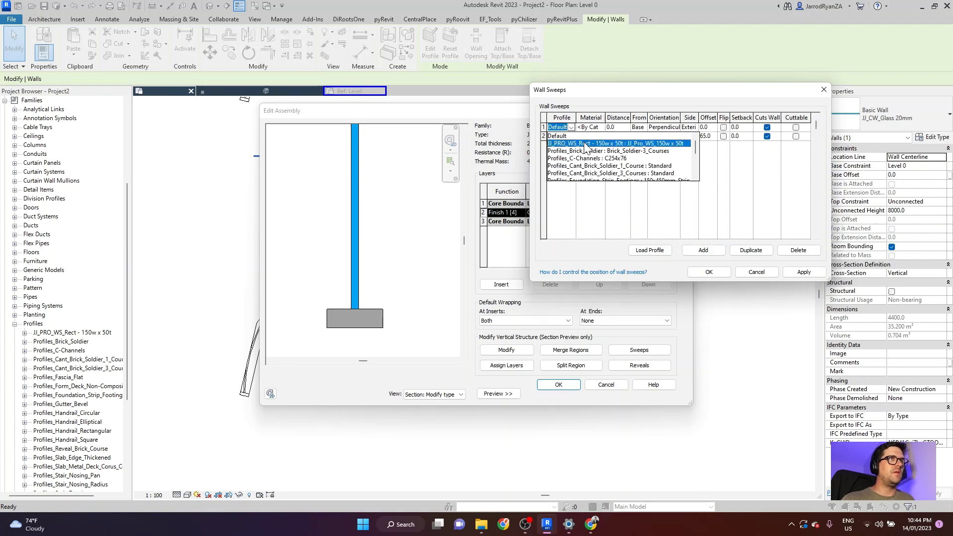
{"action": "left_click", "coordinate": [586, 144]}
{"action": "left_click", "coordinate": [638, 128]}
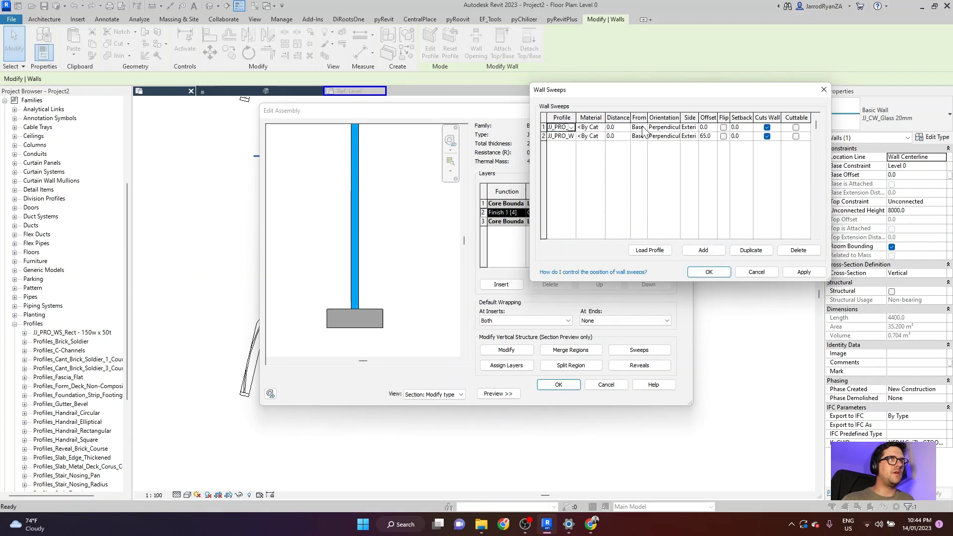
{"action": "left_click", "coordinate": [643, 128]}
{"action": "left_click", "coordinate": [642, 146]}
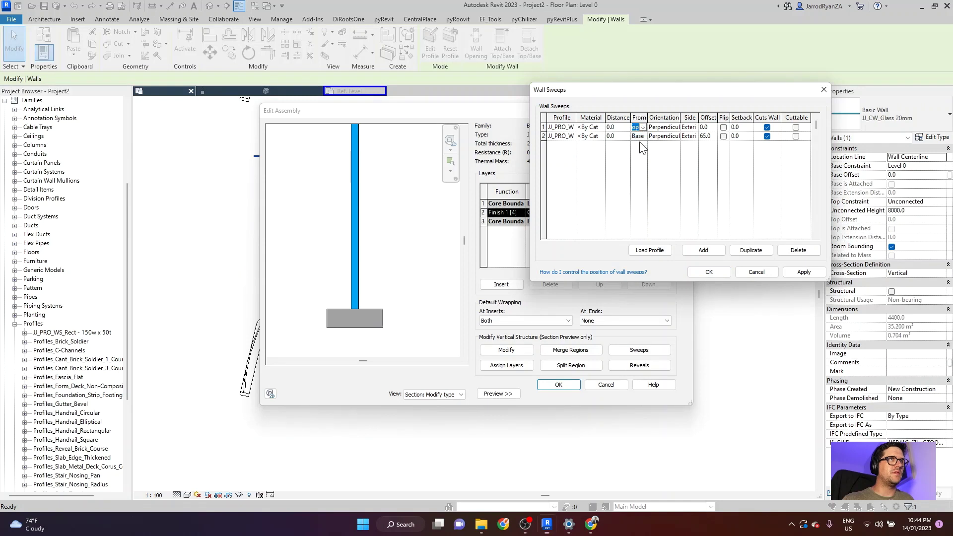
{"action": "left_click", "coordinate": [714, 128]}
{"action": "left_click", "coordinate": [714, 127]}
{"action": "type", "text": "65"}
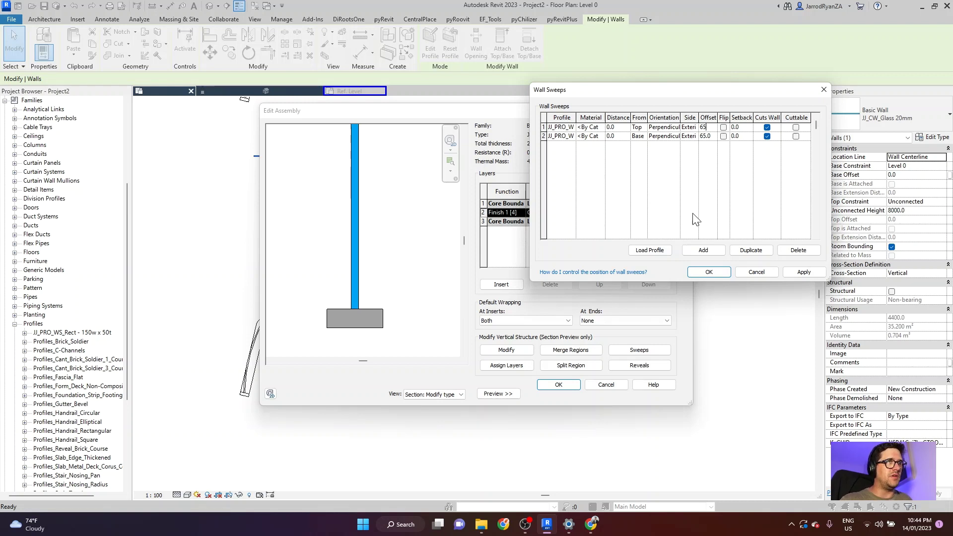
Confirm both sweeps and pan the preview to show the top sweep.
{"action": "left_click", "coordinate": [702, 272]}
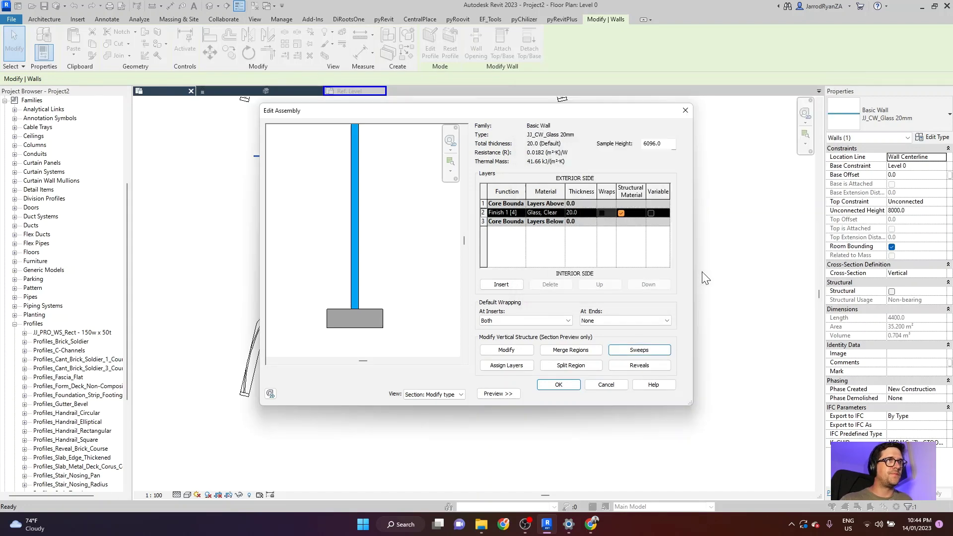
{"action": "scroll", "coordinate": [419, 305], "scroll_direction": "down", "scroll_amount": 2}
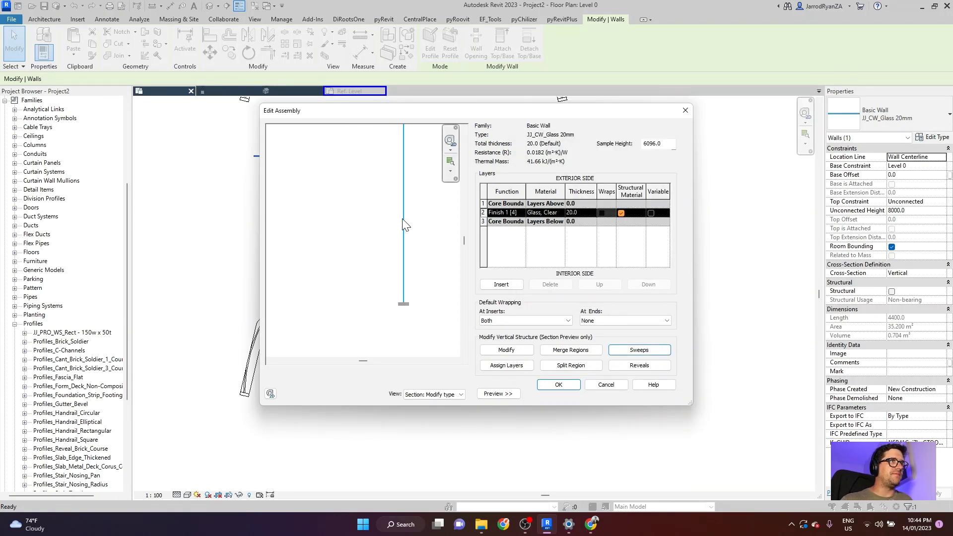
{"action": "scroll", "coordinate": [390, 220], "scroll_direction": "up", "scroll_amount": 3}
{"action": "scroll", "coordinate": [390, 220], "scroll_direction": "down", "scroll_amount": 2}
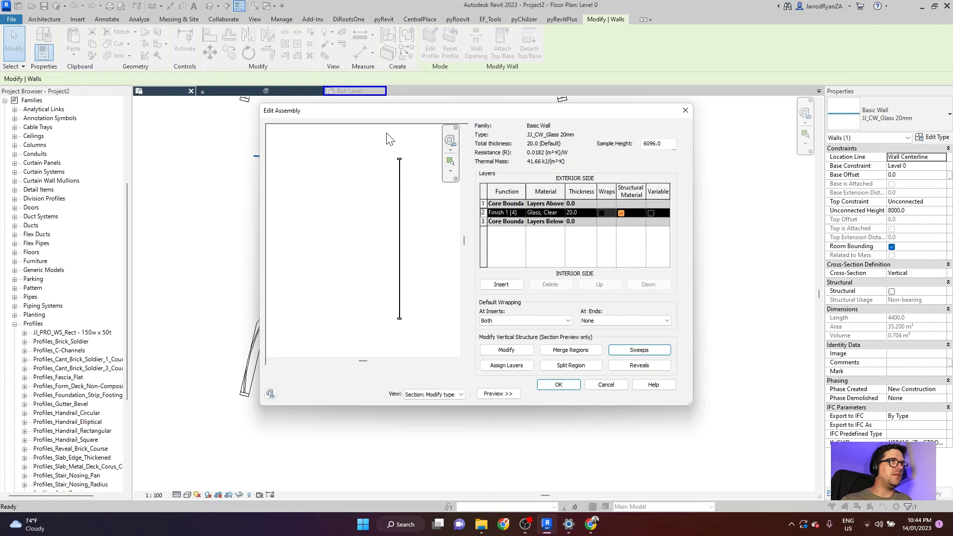
{"action": "scroll", "coordinate": [390, 139], "scroll_direction": "up", "scroll_amount": 3}
{"action": "middle_click_drag", "start_coordinate": [466, 169], "coordinate": [385, 186]}
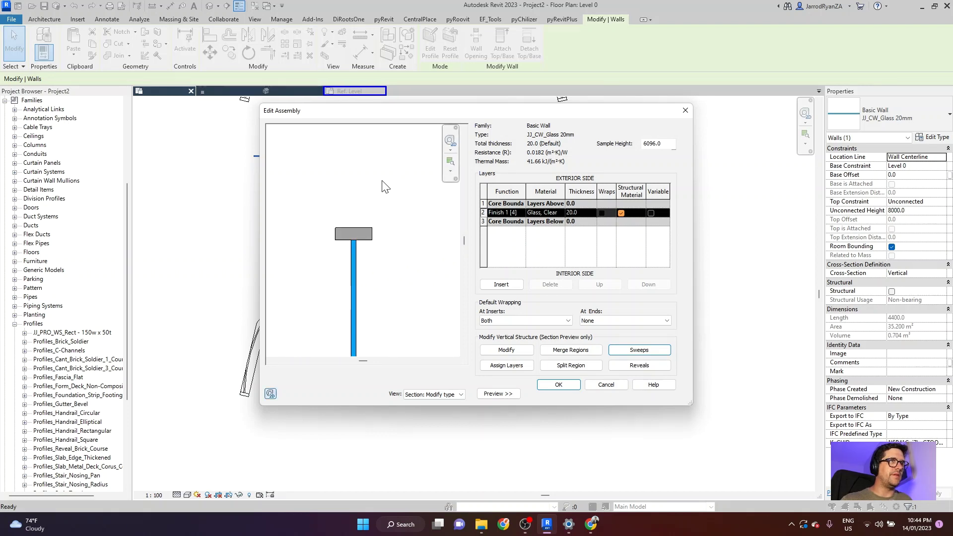
Confirm the Edit Assembly and Type Properties dialogs and clear the wall selection.
{"action": "left_click", "coordinate": [560, 386]}
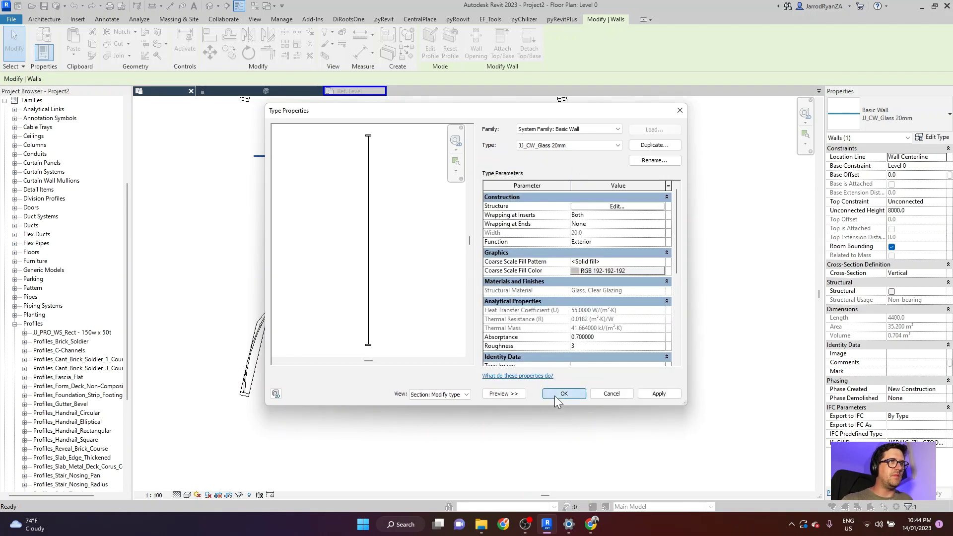
{"action": "left_click", "coordinate": [555, 395]}
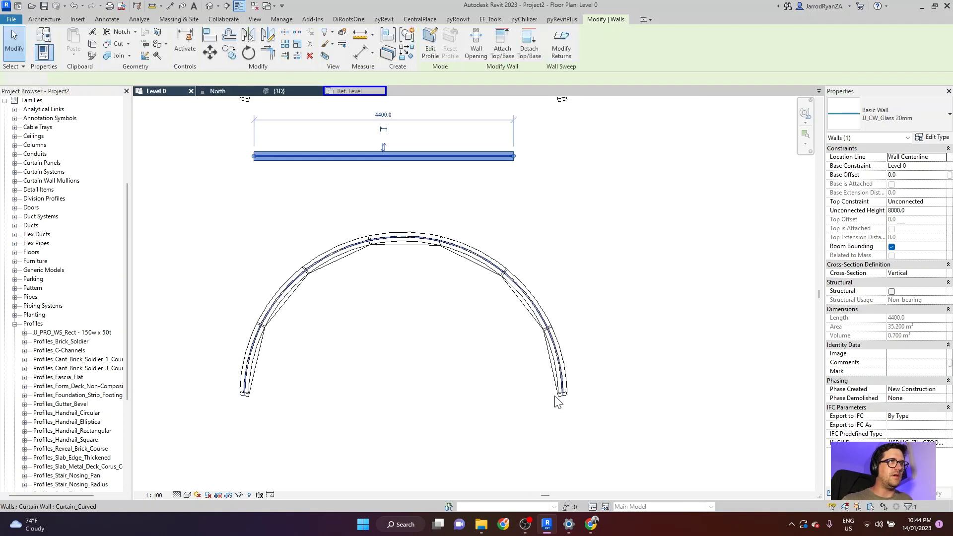
{"action": "left_click", "coordinate": [631, 240]}
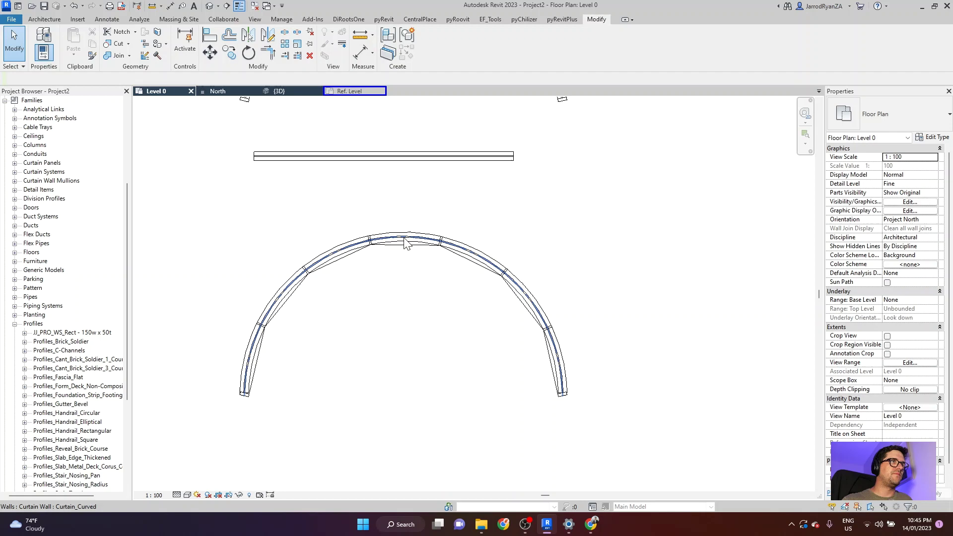
{"action": "scroll", "coordinate": [404, 241], "scroll_direction": "up", "scroll_amount": 4}
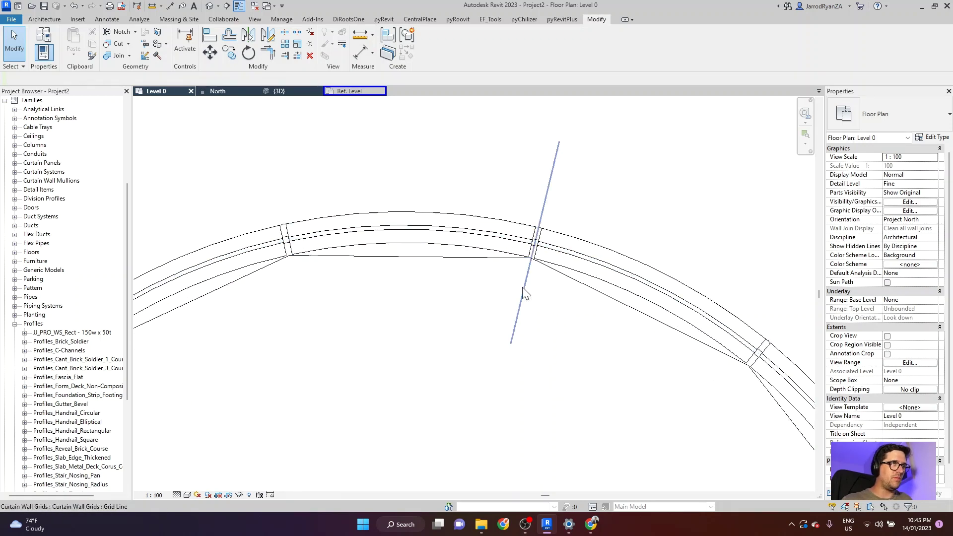
Select the mullions on horizontal grids, clear that selection, then select the curved curtain wall.
{"action": "left_click", "coordinate": [499, 264]}
{"action": "right_click", "coordinate": [499, 263]}
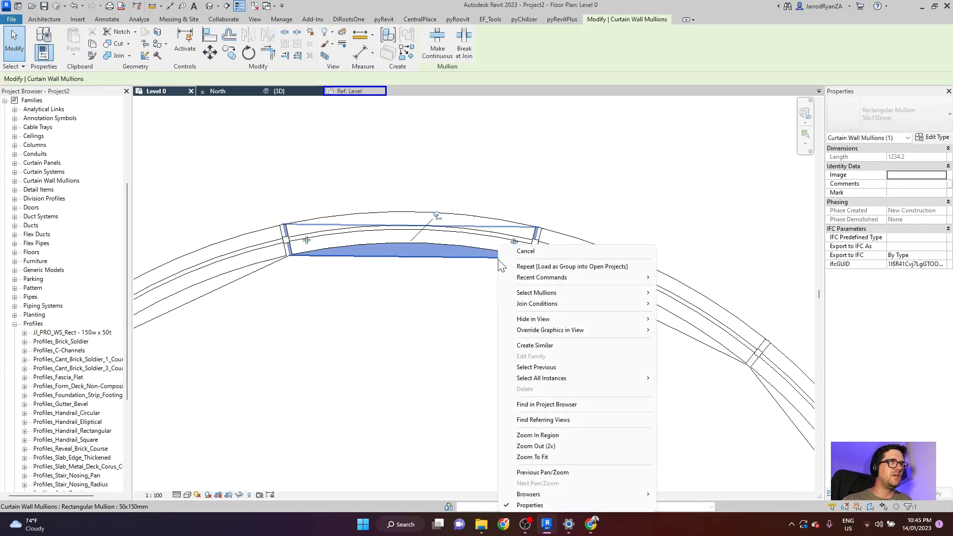
{"action": "mouse_move", "coordinate": [612, 297]}
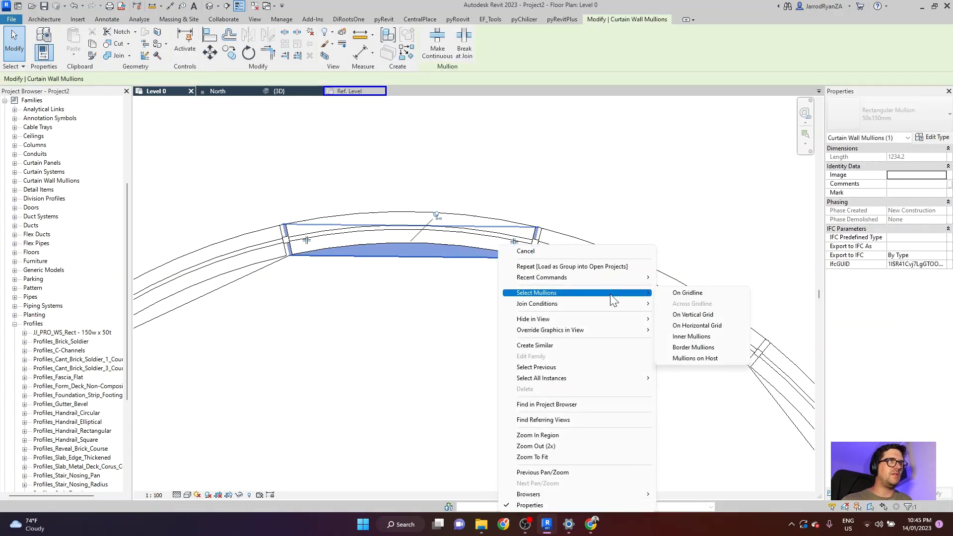
{"action": "left_click", "coordinate": [721, 327]}
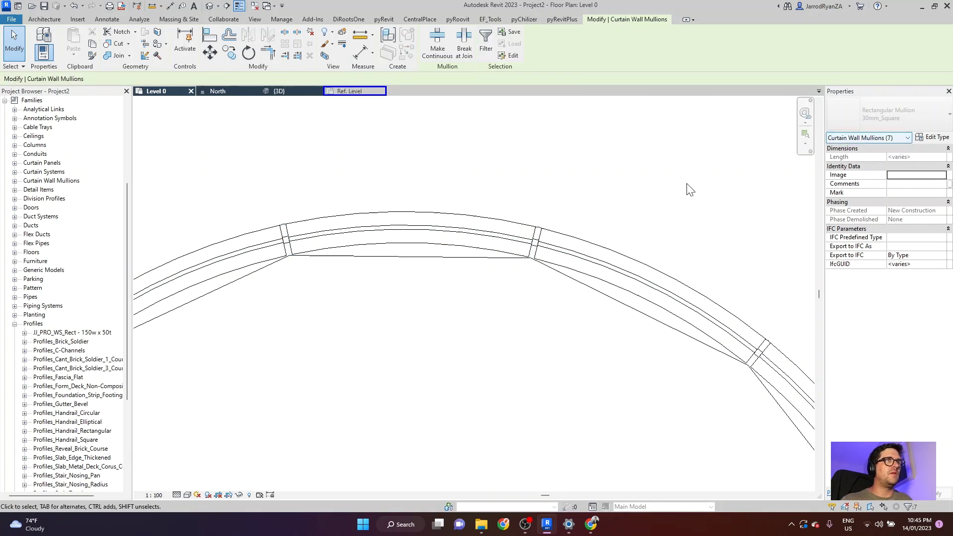
{"action": "left_click", "coordinate": [516, 120]}
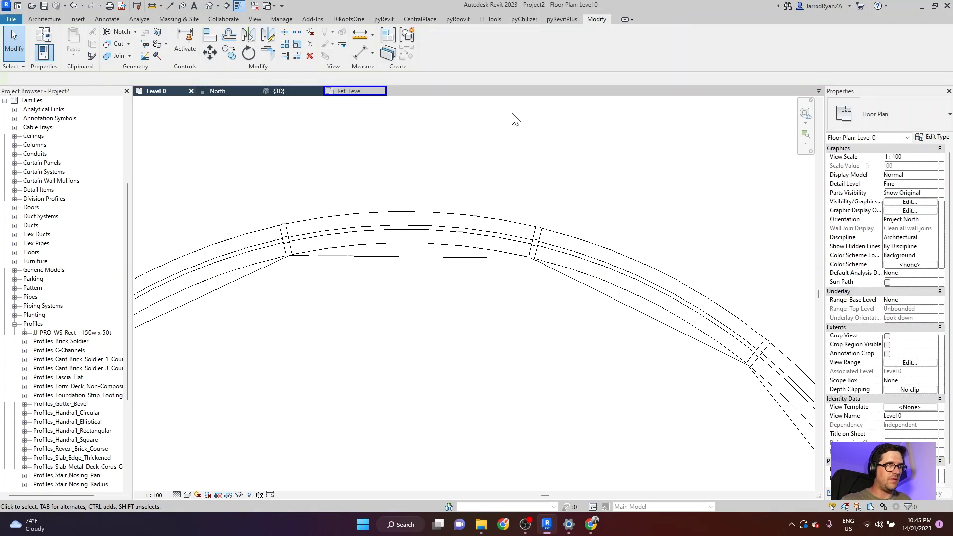
{"action": "left_click", "coordinate": [452, 230]}
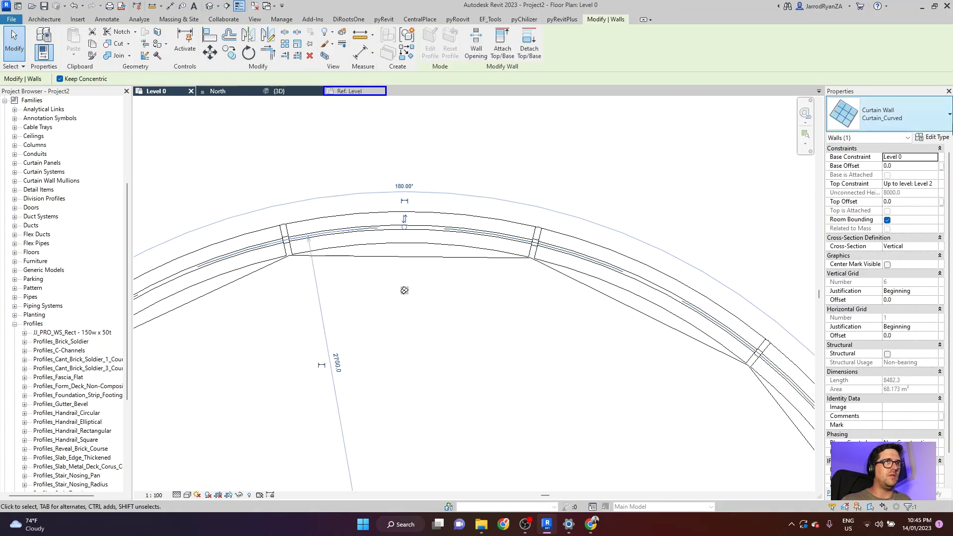
Set Curtain_Curved's horizontal interior and Border 1 mullions to None.
{"action": "left_click", "coordinate": [934, 137]}
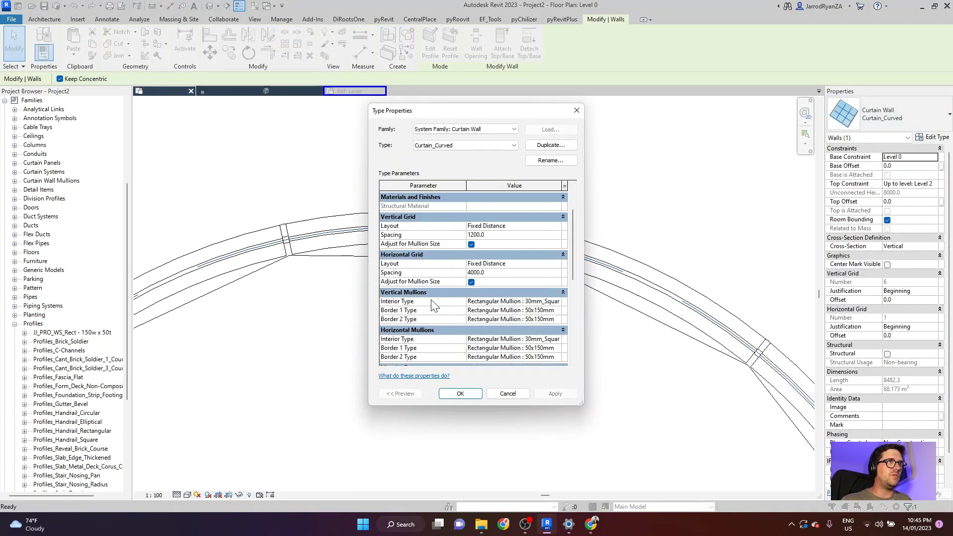
{"action": "scroll", "coordinate": [432, 304], "scroll_direction": "down", "scroll_amount": 2}
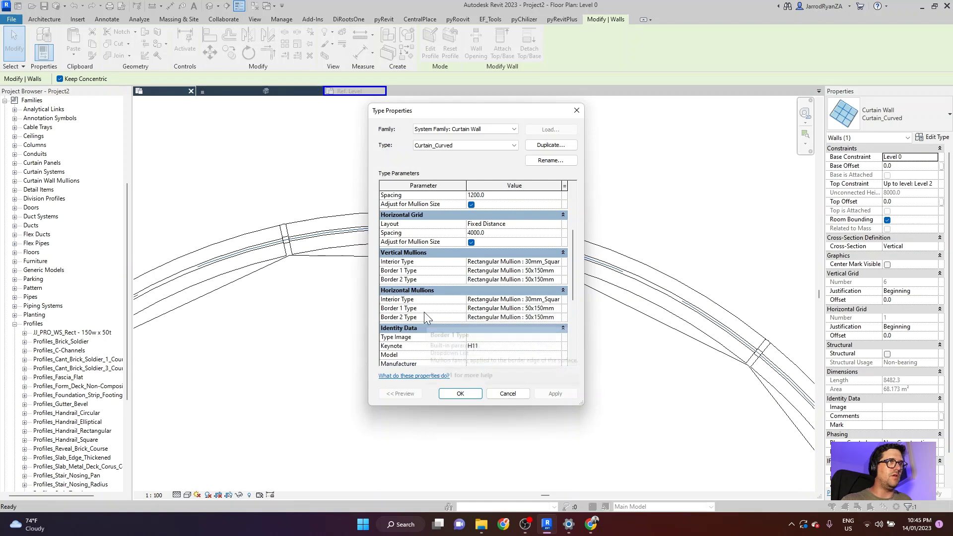
{"action": "left_click", "coordinate": [562, 300]}
{"action": "left_click", "coordinate": [521, 309]}
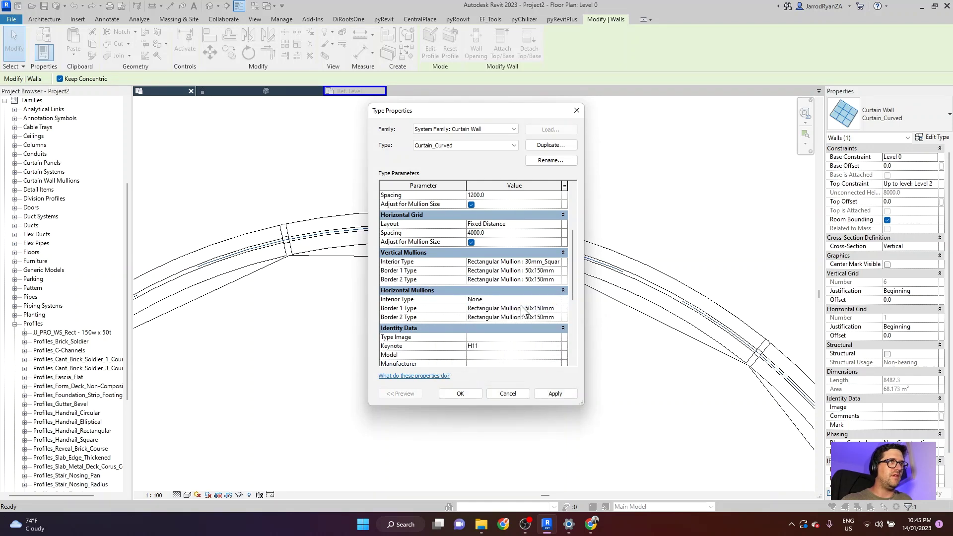
{"action": "left_click", "coordinate": [553, 308]}
{"action": "left_click", "coordinate": [557, 309]}
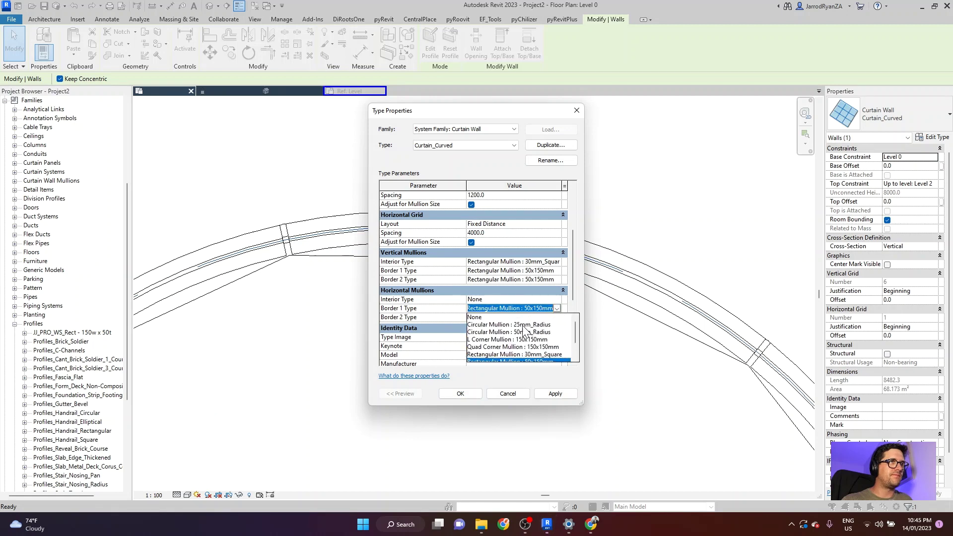
{"action": "scroll", "coordinate": [517, 318], "scroll_direction": "up", "scroll_amount": 2}
{"action": "left_click", "coordinate": [518, 314]}
Set horizontal Border 2 mullions to None, apply, and delete the leftover mullions.
{"action": "left_click", "coordinate": [554, 317]}
{"action": "left_click", "coordinate": [557, 318]}
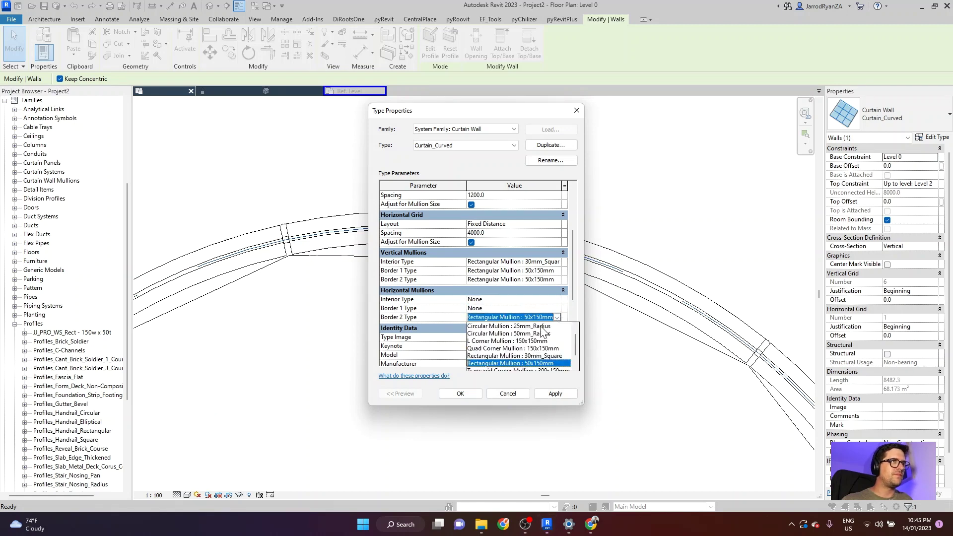
{"action": "scroll", "coordinate": [492, 341], "scroll_direction": "up", "scroll_amount": 2}
{"action": "left_click", "coordinate": [484, 326]}
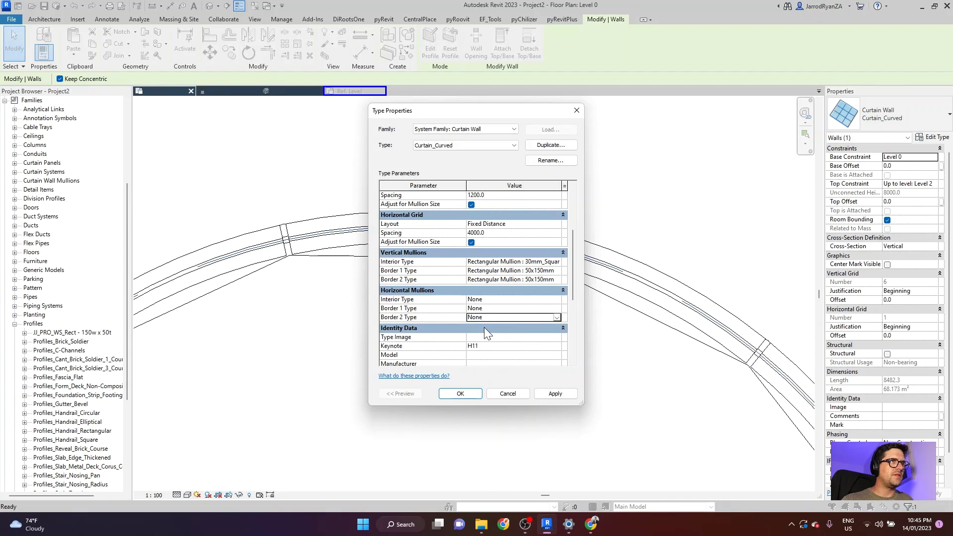
{"action": "left_click", "coordinate": [552, 395]}
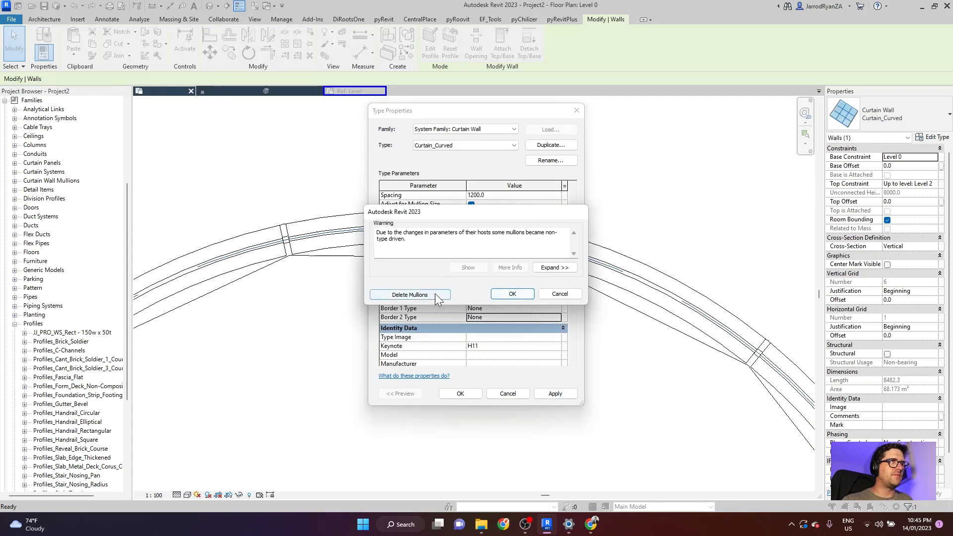
{"action": "left_click", "coordinate": [434, 294]}
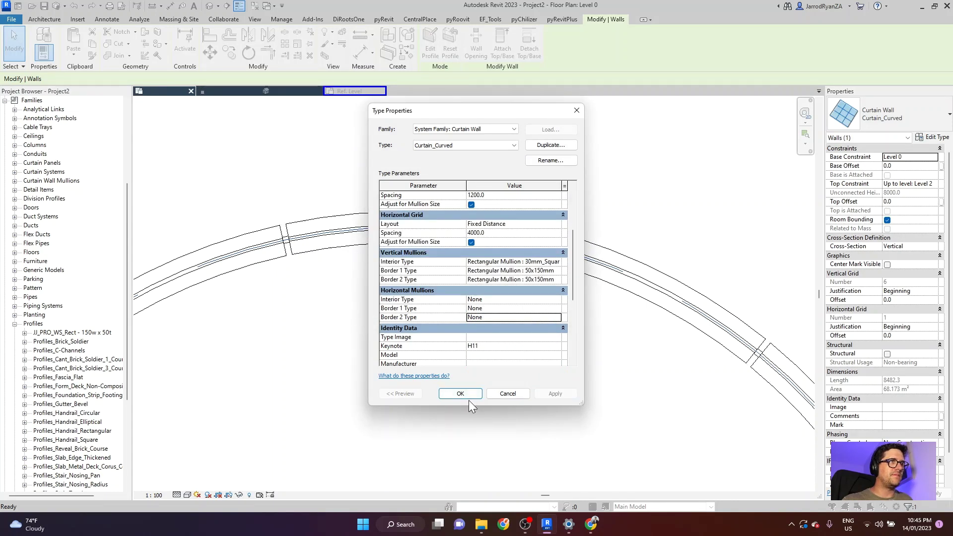
Set join to Border and Vertical Grid Continuous and interior vertical mullions to Rectangular 50x150mm.
{"action": "scroll", "coordinate": [445, 313], "scroll_direction": "up", "scroll_amount": 3}
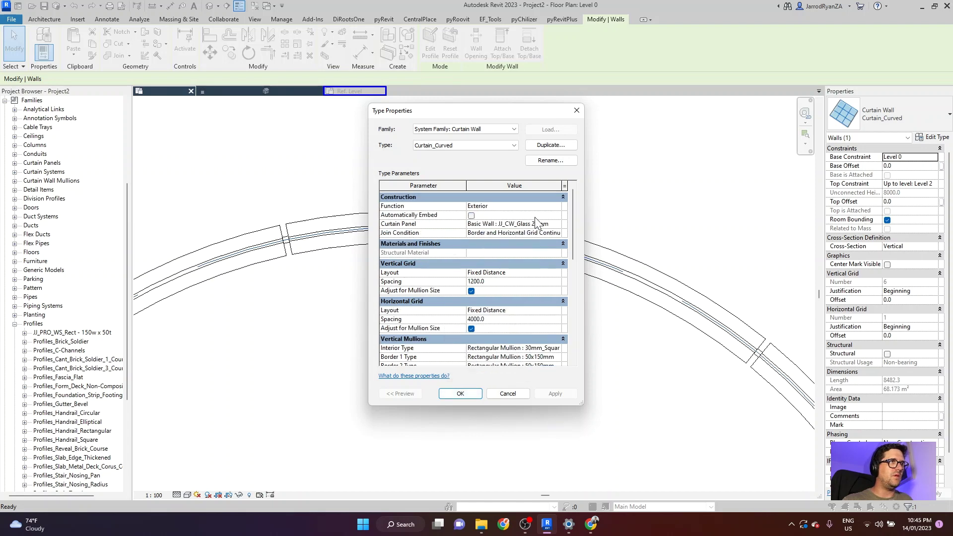
{"action": "left_click", "coordinate": [558, 233]}
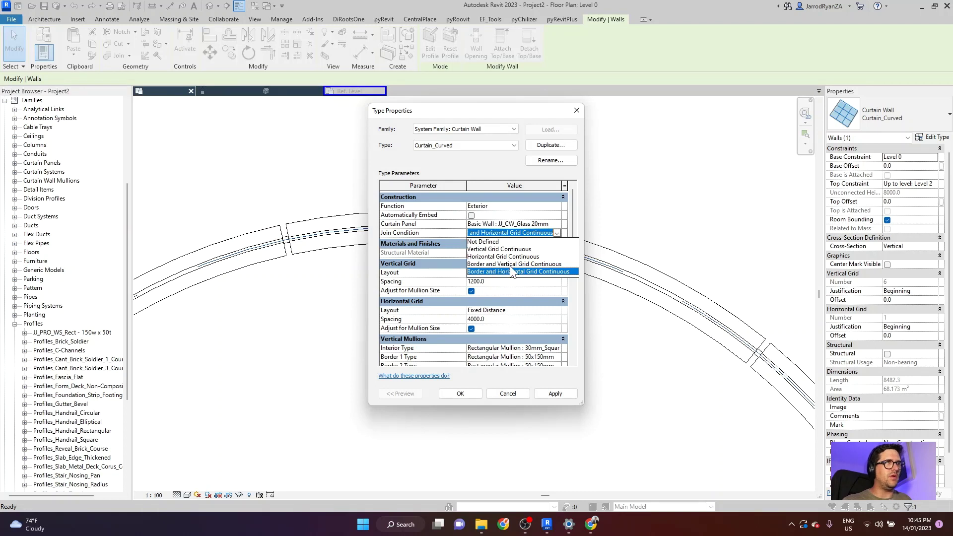
{"action": "left_click", "coordinate": [514, 264]}
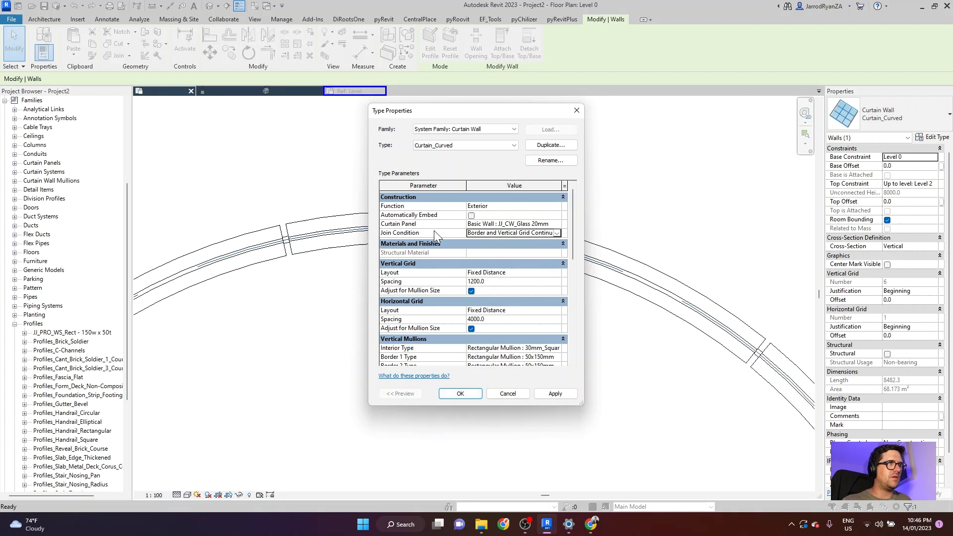
{"action": "scroll", "coordinate": [473, 312], "scroll_direction": "down", "scroll_amount": 2}
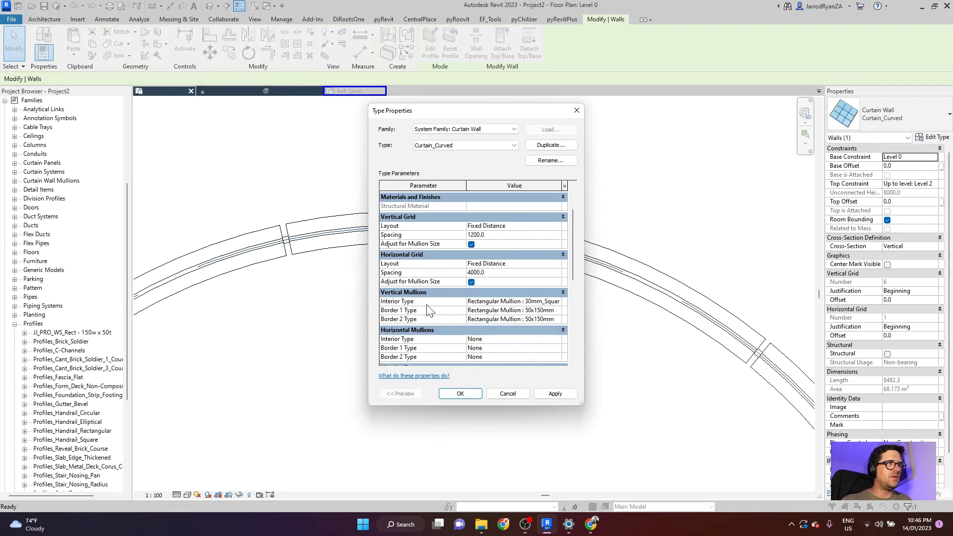
{"action": "left_click", "coordinate": [557, 302]}
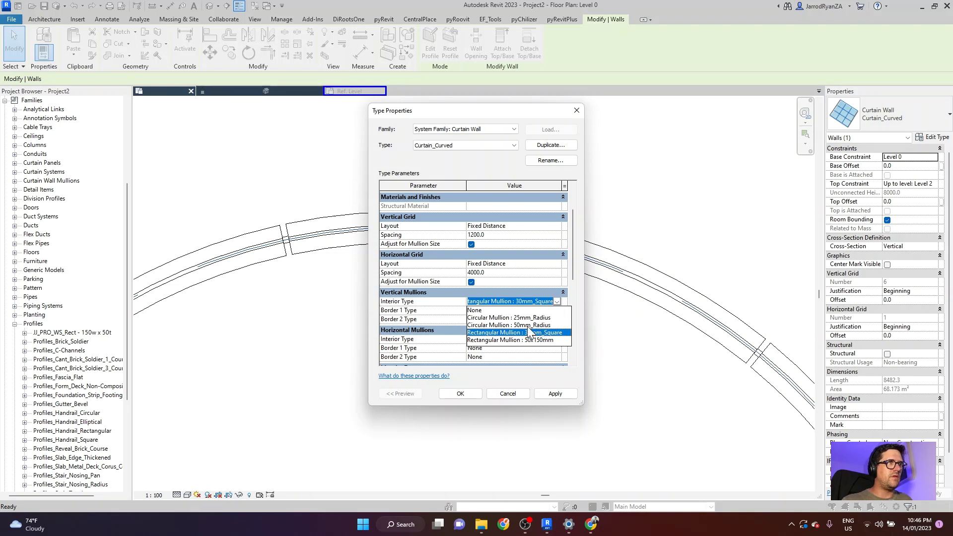
{"action": "left_click", "coordinate": [500, 341]}
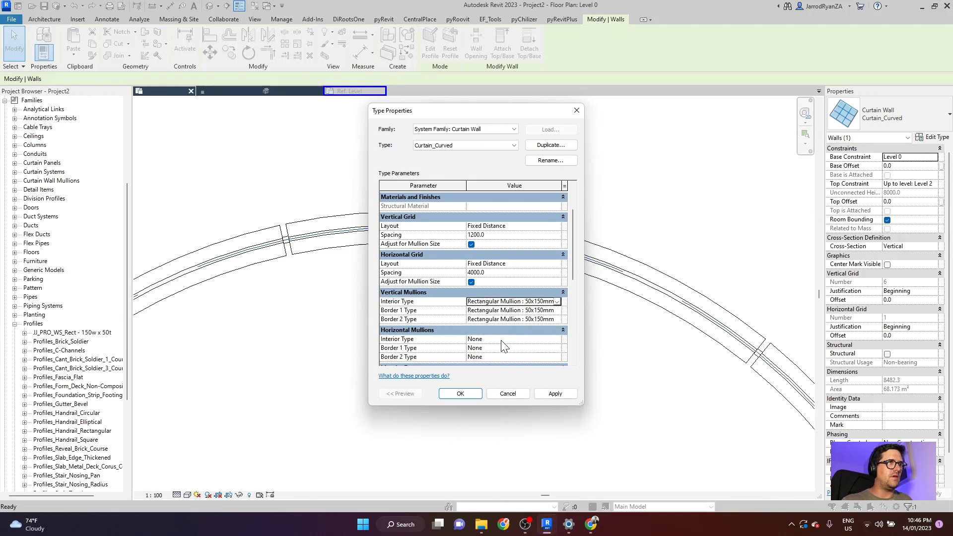
{"action": "left_click", "coordinate": [474, 397]}
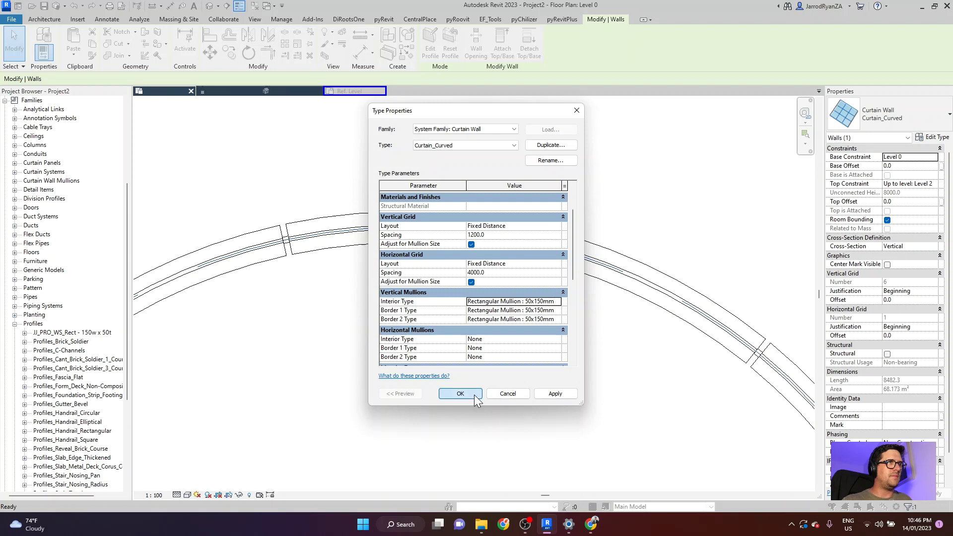
Deselect the curved wall, reframe the Level 0 plan, and dismiss the save reminder without saving.
{"action": "left_click", "coordinate": [600, 166]}
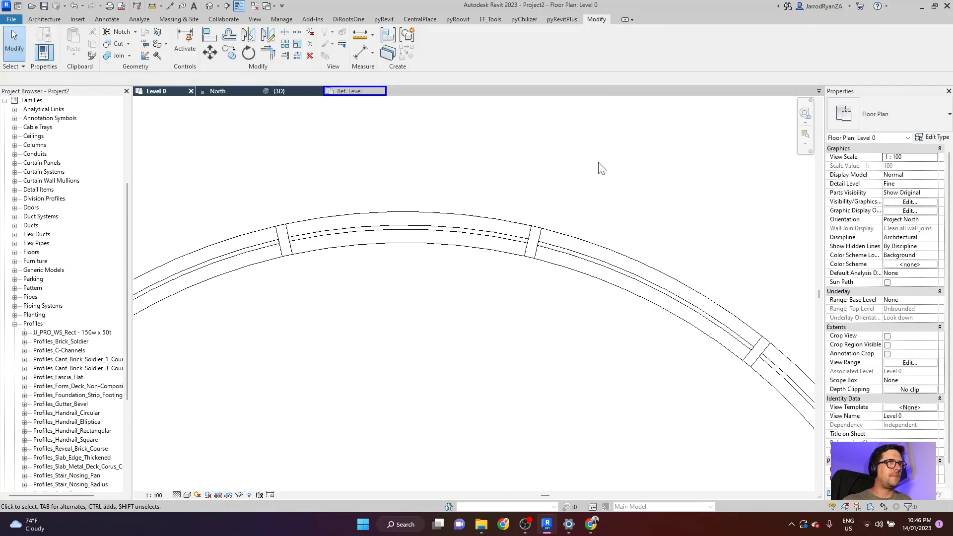
{"action": "scroll", "coordinate": [637, 176], "scroll_direction": "down", "scroll_amount": 2}
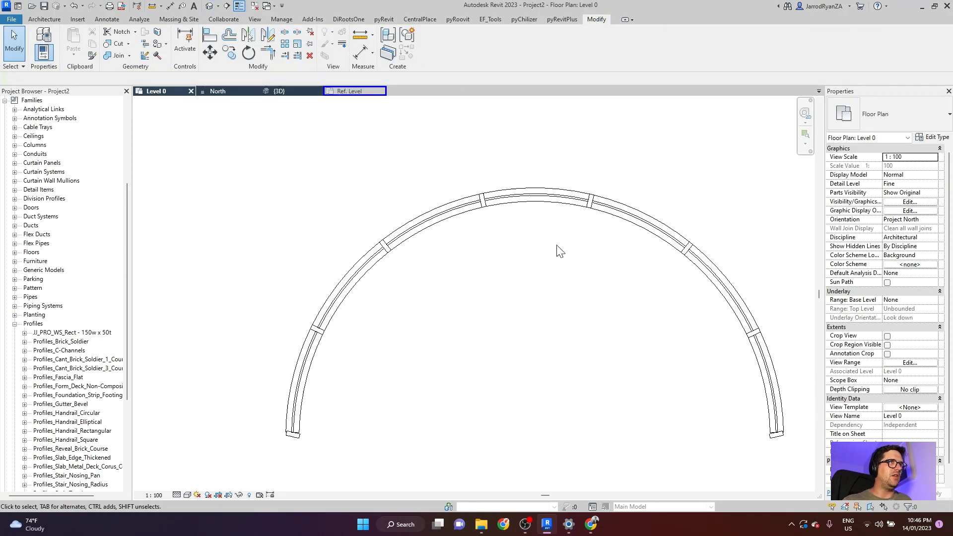
{"action": "scroll", "coordinate": [551, 238], "scroll_direction": "up", "scroll_amount": 4}
{"action": "scroll", "coordinate": [343, 305], "scroll_direction": "up", "scroll_amount": 2}
{"action": "scroll", "coordinate": [346, 306], "scroll_direction": "down", "scroll_amount": 3}
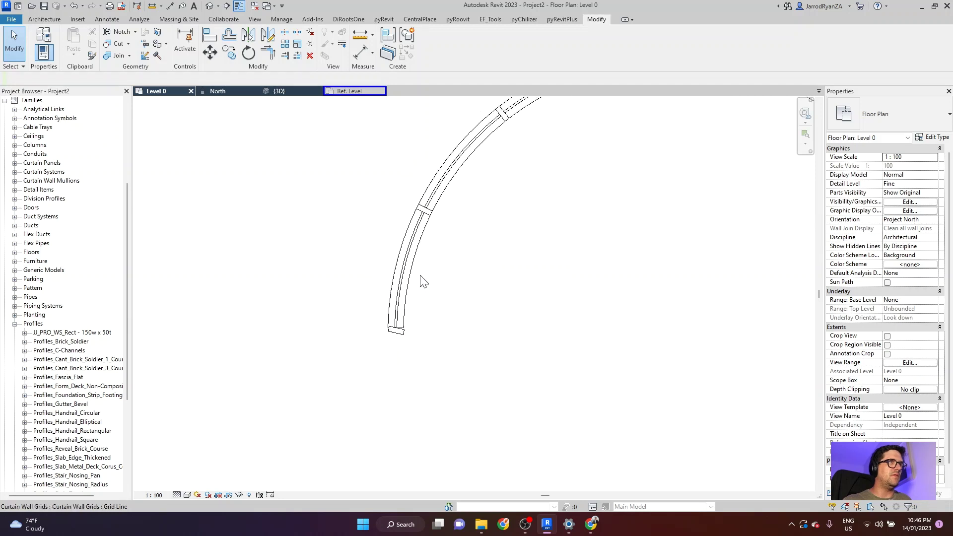
{"action": "middle_click_drag", "start_coordinate": [553, 298], "coordinate": [539, 316]}
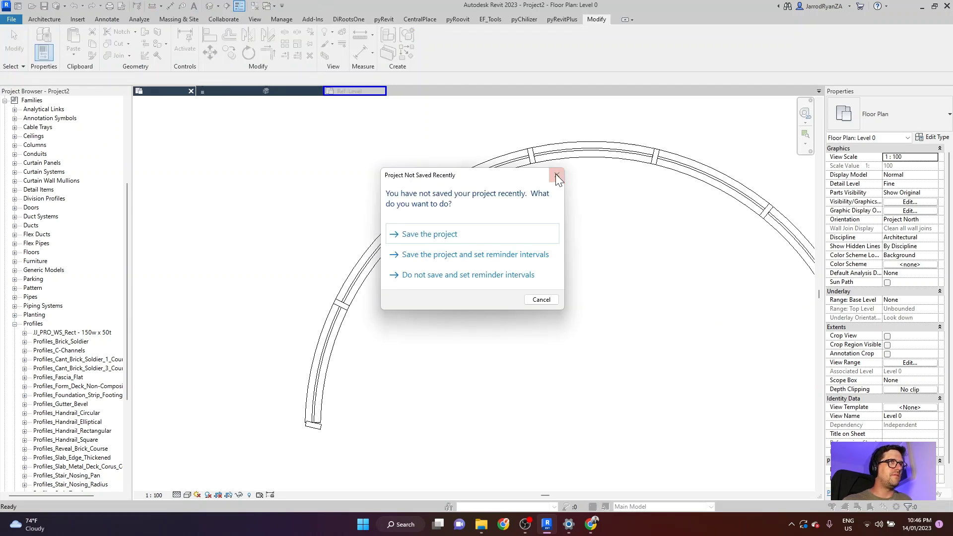
{"action": "left_click", "coordinate": [557, 175]}
{"action": "scroll", "coordinate": [644, 290], "scroll_direction": "up", "scroll_amount": 5}
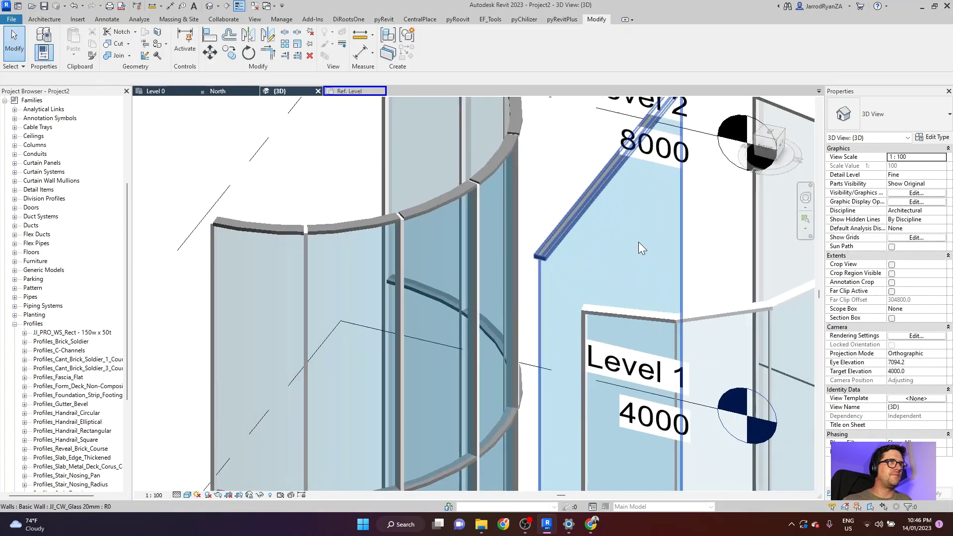
{"action": "middle_click_drag", "start_coordinate": [655, 170], "coordinate": [469, 109]}
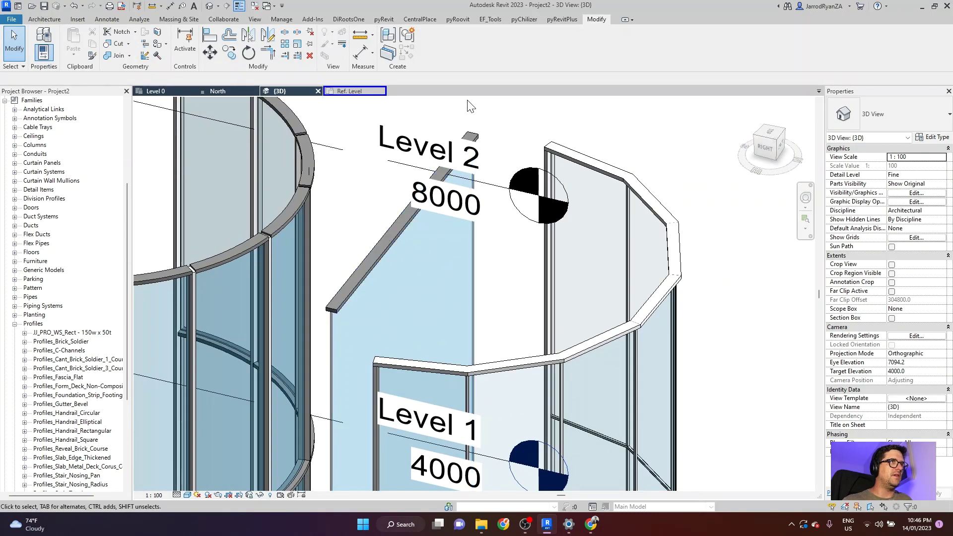
{"action": "middle_click_drag", "start_coordinate": [658, 326], "coordinate": [689, 259]}
{"action": "scroll", "coordinate": [365, 257], "scroll_direction": "up", "scroll_amount": 5}
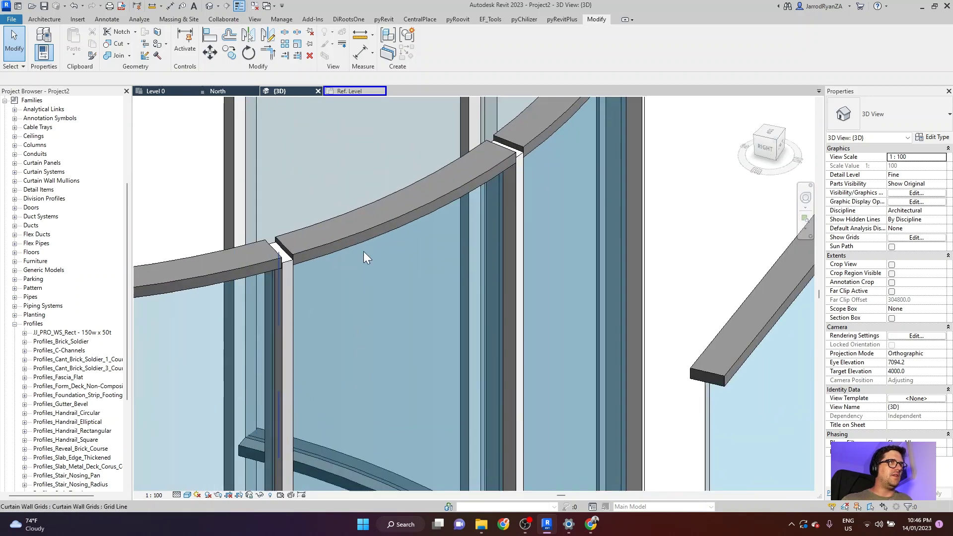
{"action": "middle_click_drag", "start_coordinate": [365, 258], "coordinate": [664, 273]}
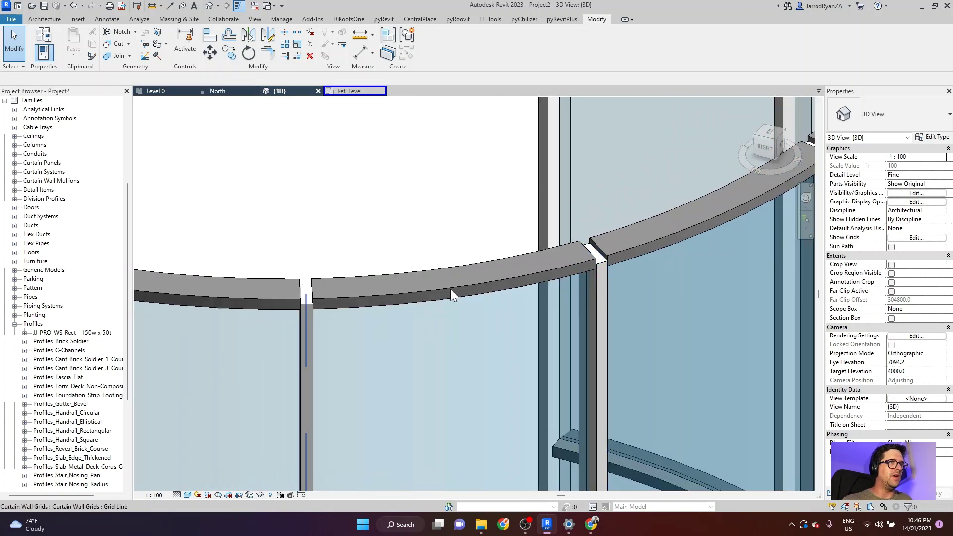
{"action": "scroll", "coordinate": [463, 224], "scroll_direction": "down", "scroll_amount": 3}
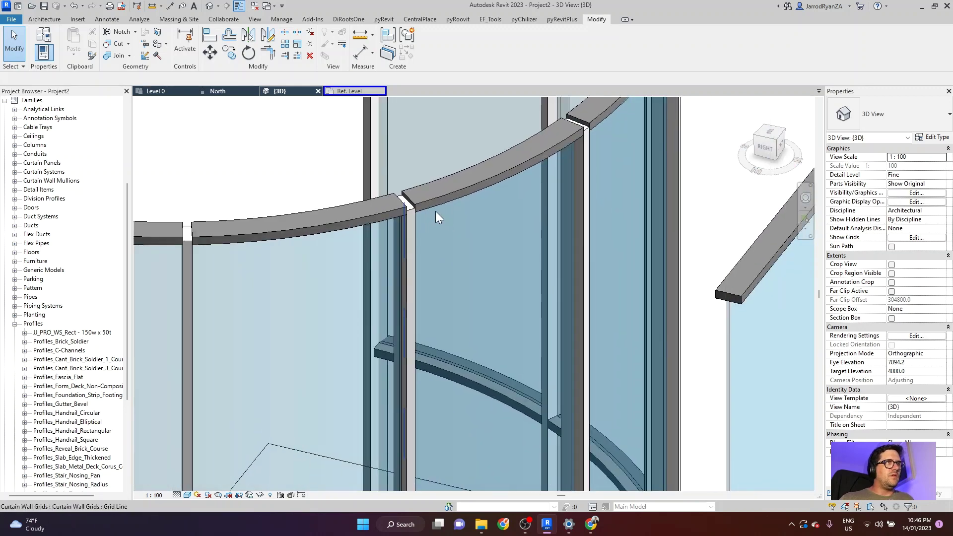
{"action": "scroll", "coordinate": [439, 213], "scroll_direction": "down", "scroll_amount": 4}
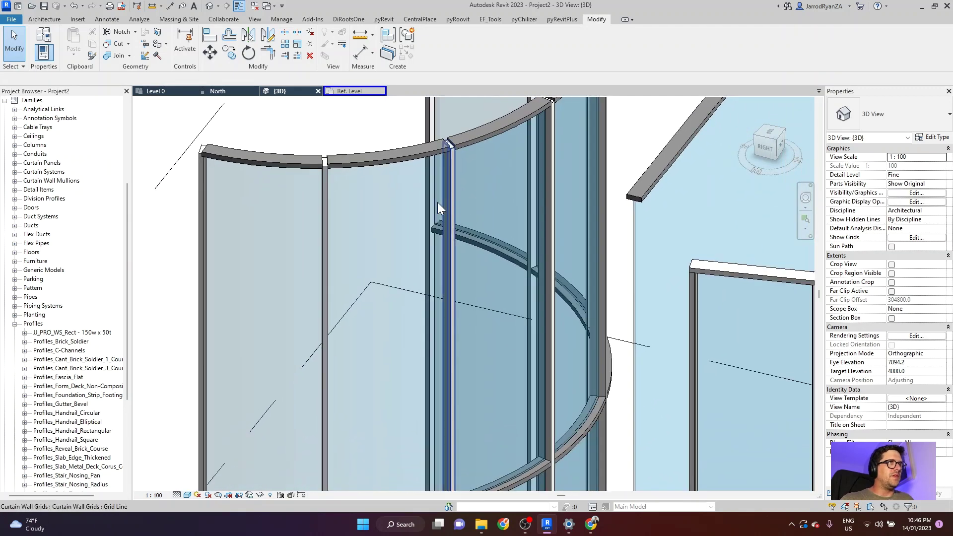
{"action": "middle_click_drag", "start_coordinate": [231, 171], "coordinate": [233, 292]}
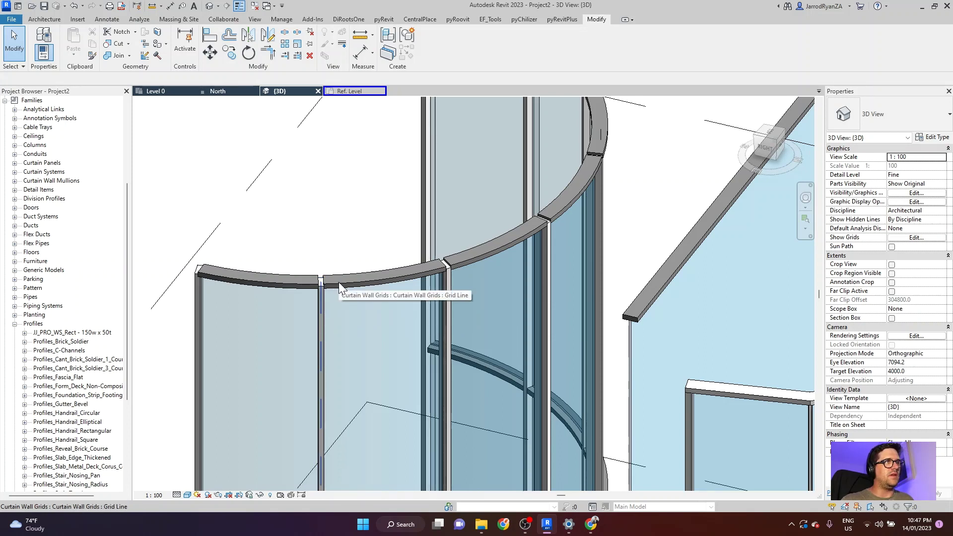
{"action": "scroll", "coordinate": [345, 286], "scroll_direction": "up", "scroll_amount": 5}
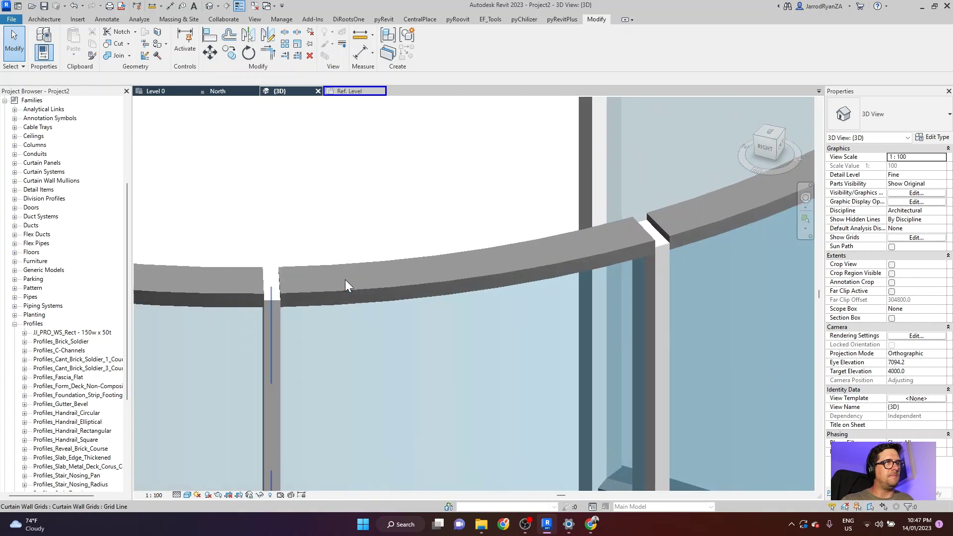
{"action": "scroll", "coordinate": [346, 286], "scroll_direction": "down", "scroll_amount": 4}
{"action": "scroll", "coordinate": [328, 255], "scroll_direction": "up", "scroll_amount": 4}
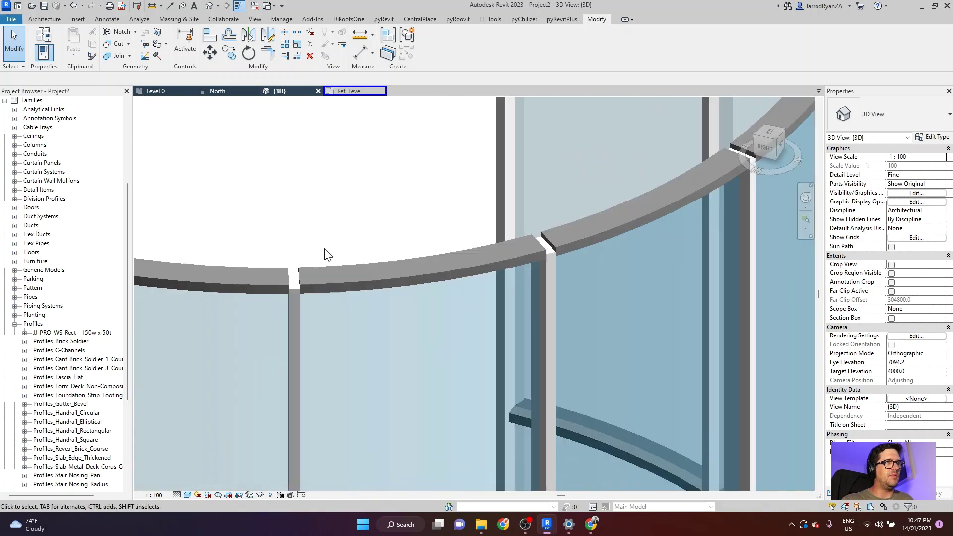
{"action": "scroll", "coordinate": [327, 255], "scroll_direction": "down", "scroll_amount": 2}
{"action": "scroll", "coordinate": [299, 228], "scroll_direction": "down", "scroll_amount": 3}
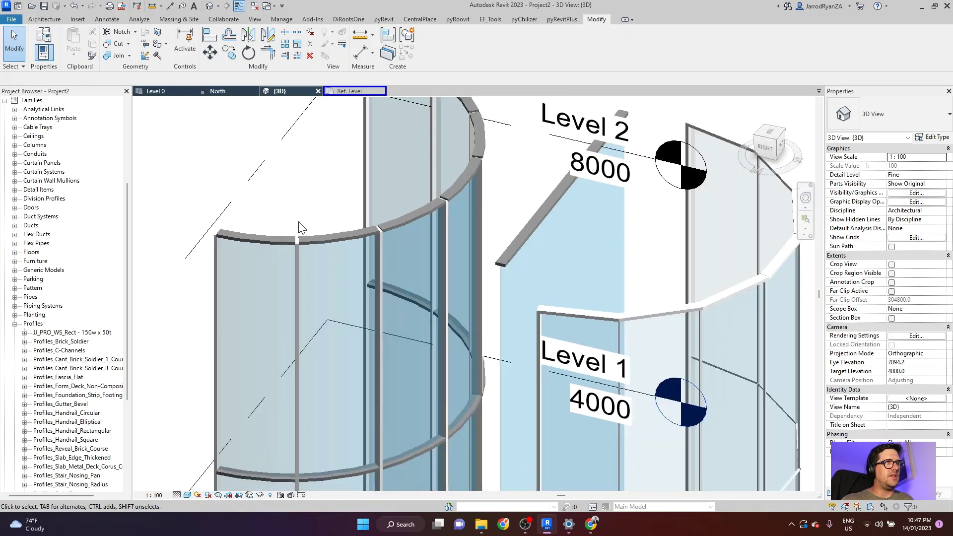
{"action": "scroll", "coordinate": [298, 228], "scroll_direction": "down", "scroll_amount": 2}
{"action": "middle_click_drag", "start_coordinate": [400, 395], "coordinate": [442, 202]}
{"action": "scroll", "coordinate": [291, 240], "scroll_direction": "up", "scroll_amount": 5}
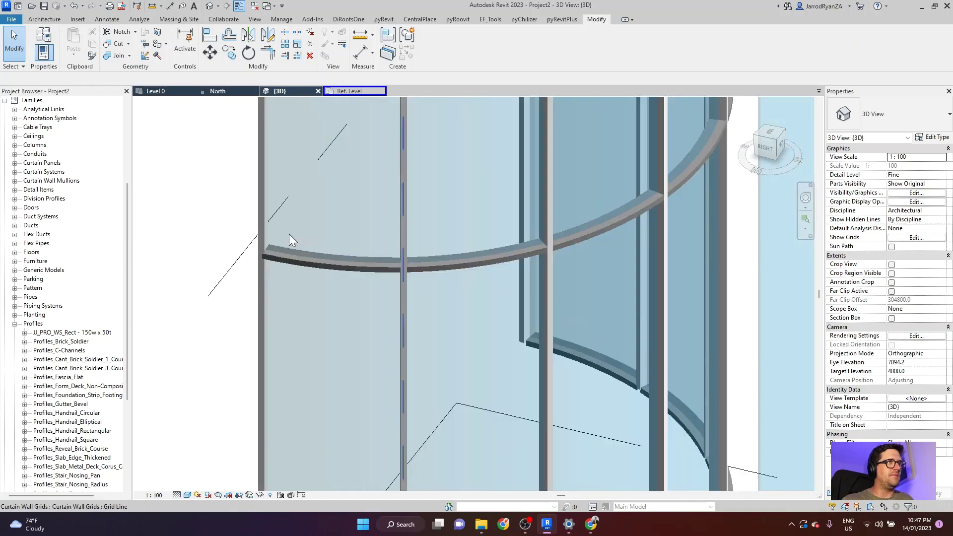
{"action": "scroll", "coordinate": [292, 240], "scroll_direction": "up", "scroll_amount": 1}
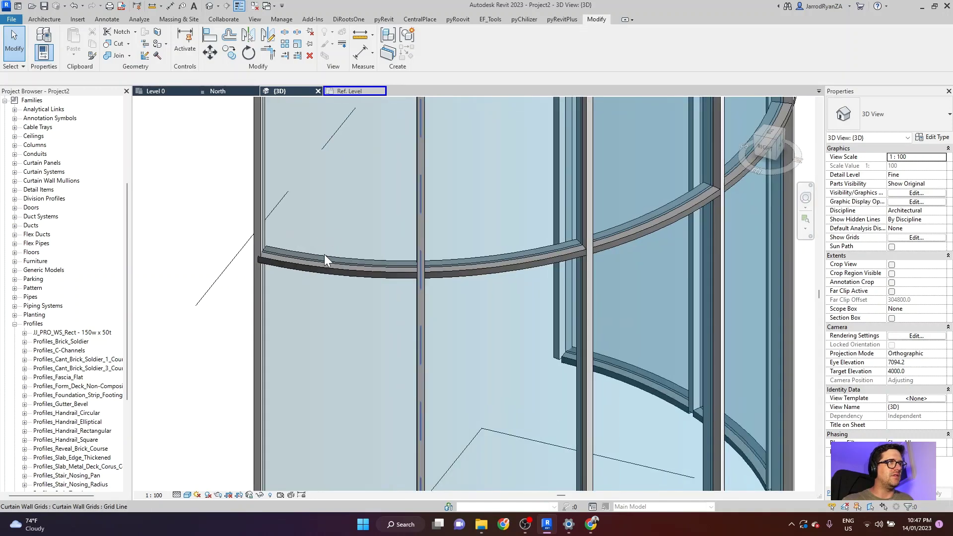
{"action": "scroll", "coordinate": [314, 273], "scroll_direction": "up", "scroll_amount": 4}
{"action": "middle_click_drag", "start_coordinate": [276, 230], "coordinate": [410, 323]}
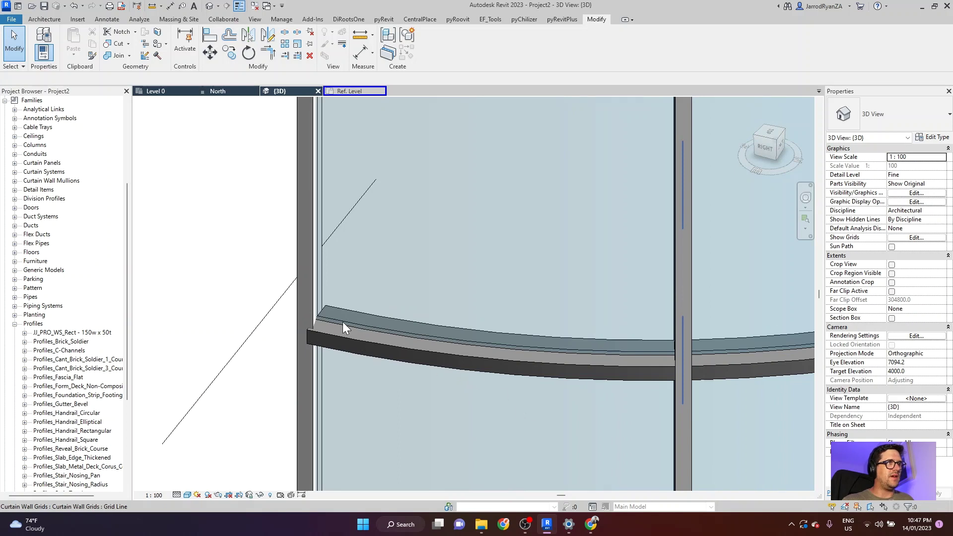
{"action": "scroll", "coordinate": [378, 332], "scroll_direction": "down", "scroll_amount": 3}
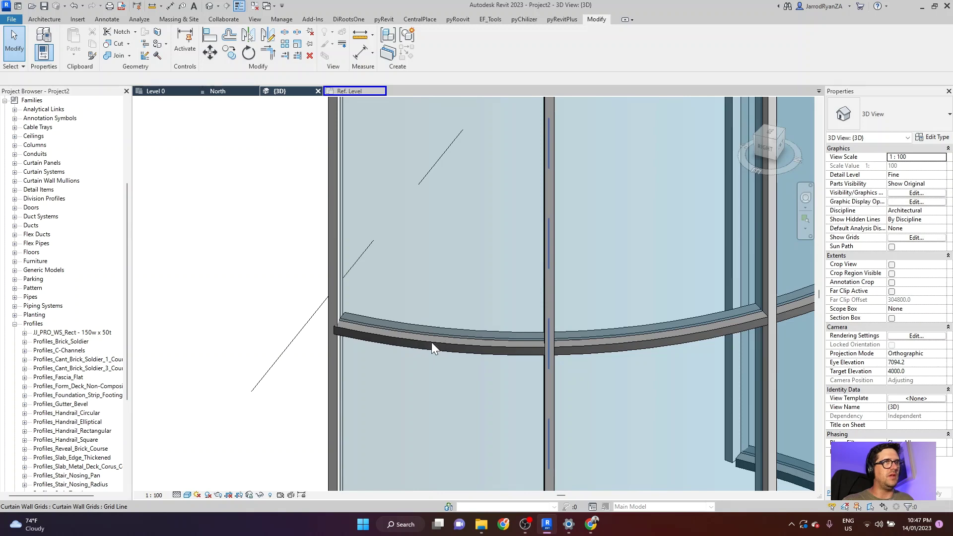
{"action": "scroll", "coordinate": [433, 348], "scroll_direction": "down", "scroll_amount": 5}
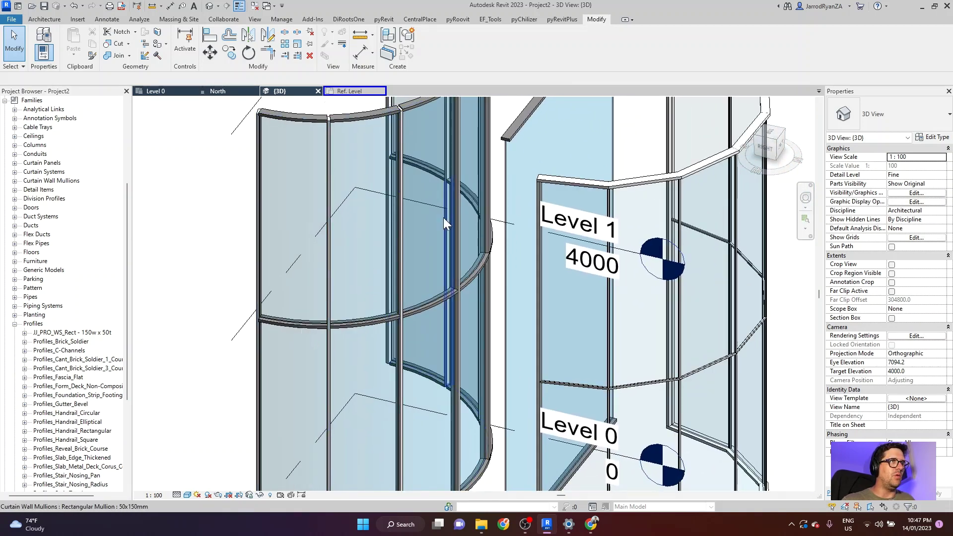
{"action": "middle_click_drag", "start_coordinate": [445, 221], "coordinate": [635, 309], "text": "shift"}
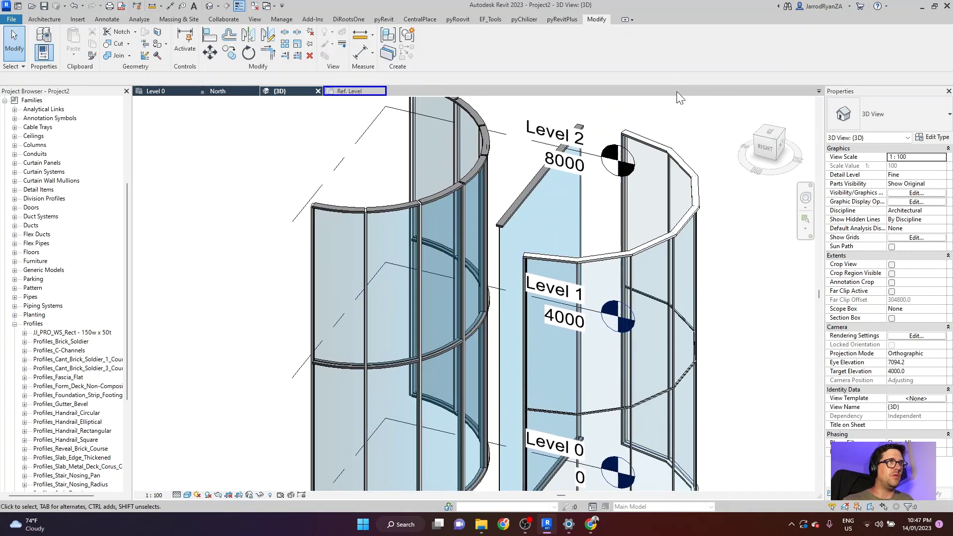